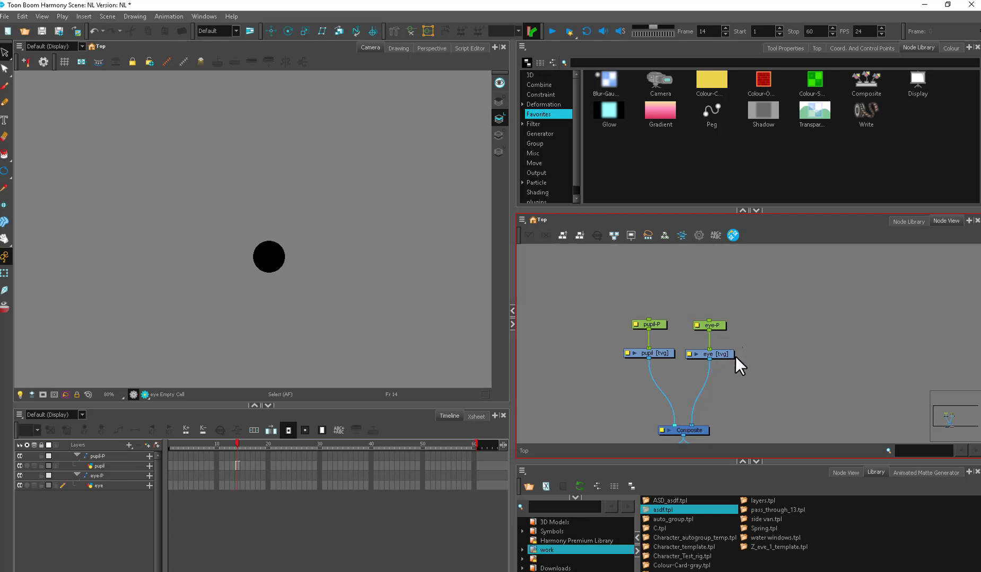
Add a Cutter node and insert it into the connection between the pupil drawing and the Composite.
text(cutt)
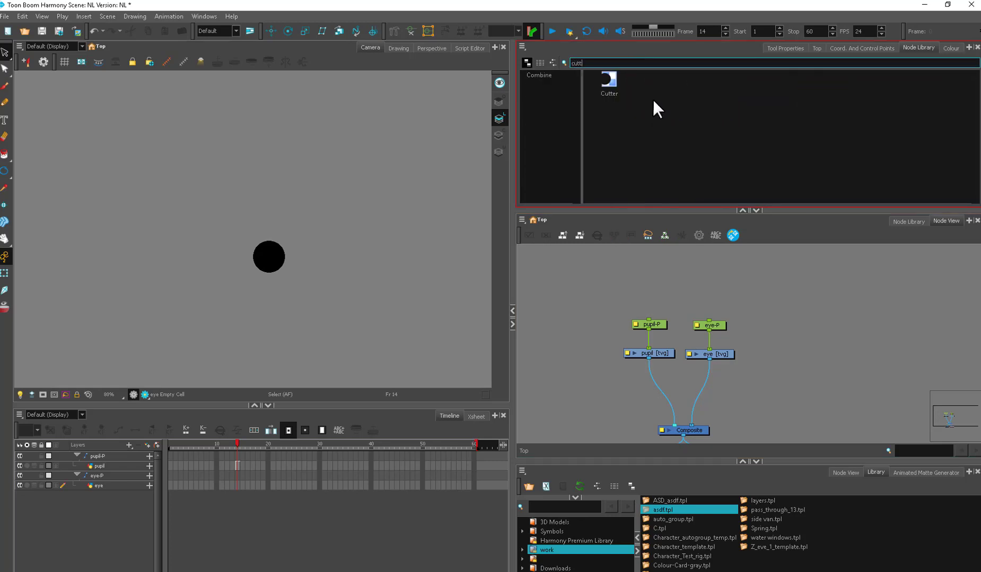
drag(608, 80, 587, 361)
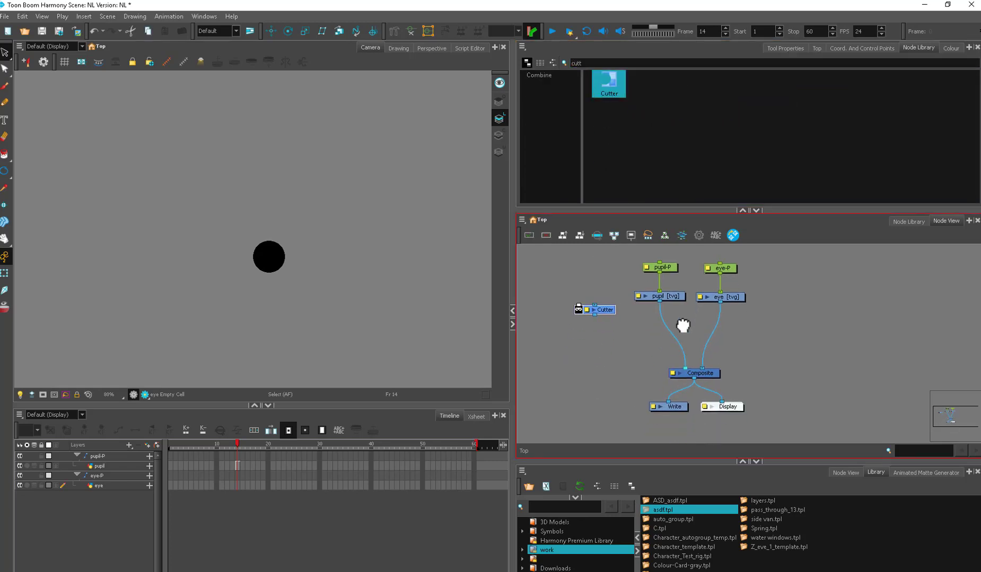
drag(596, 320, 659, 329)
Draw a black oval outline around the pupil on the eye layer and fill its interior with white on the colour art layer.
click(951, 49)
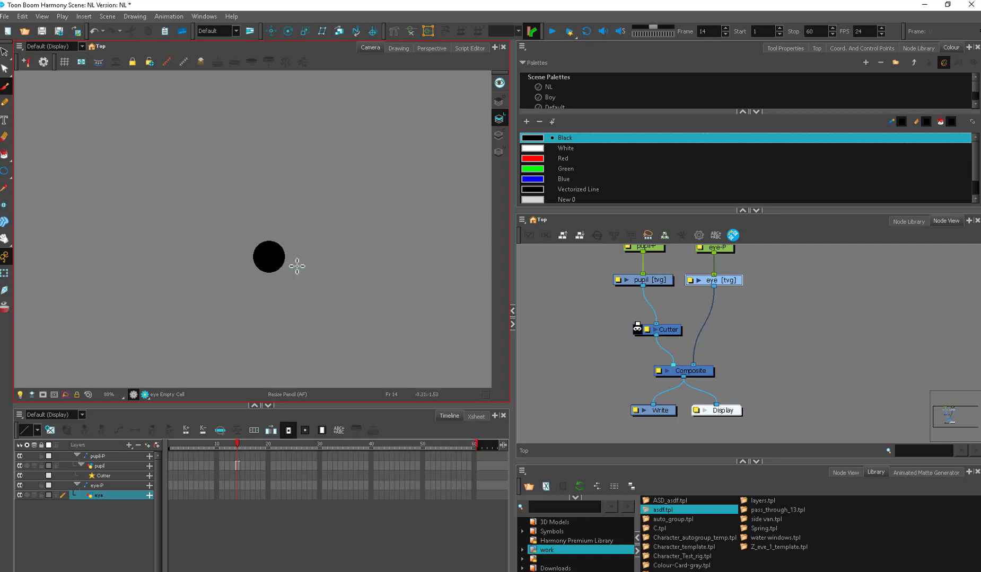
mouse_move(279, 144)
mouse_down()
mouse_move(209, 294)
mouse_move(366, 267)
mouse_move(210, 290)
mouse_up()
click(564, 148)
key(alt+i)
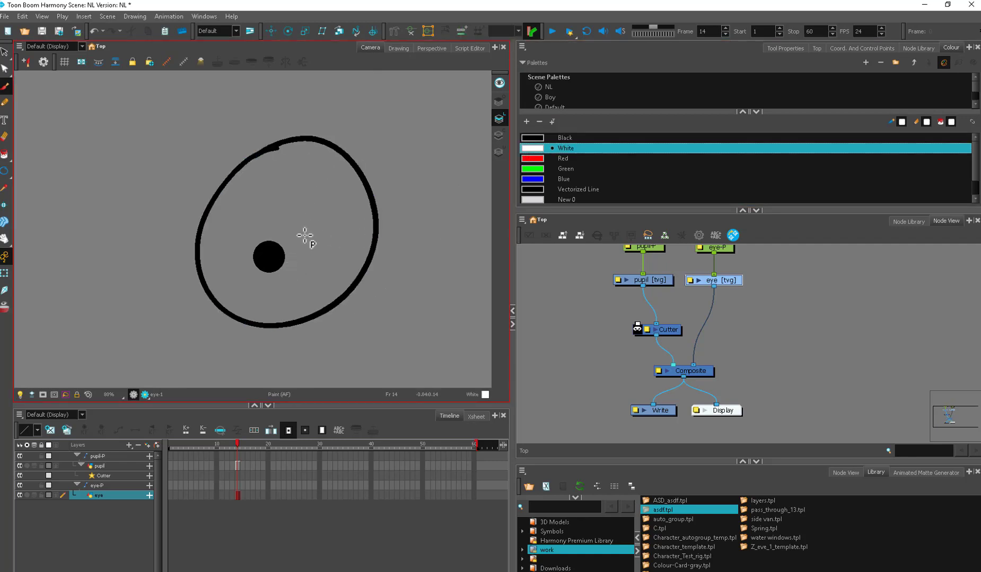
click(305, 236)
key(ctrl+z)
key(alt+s)
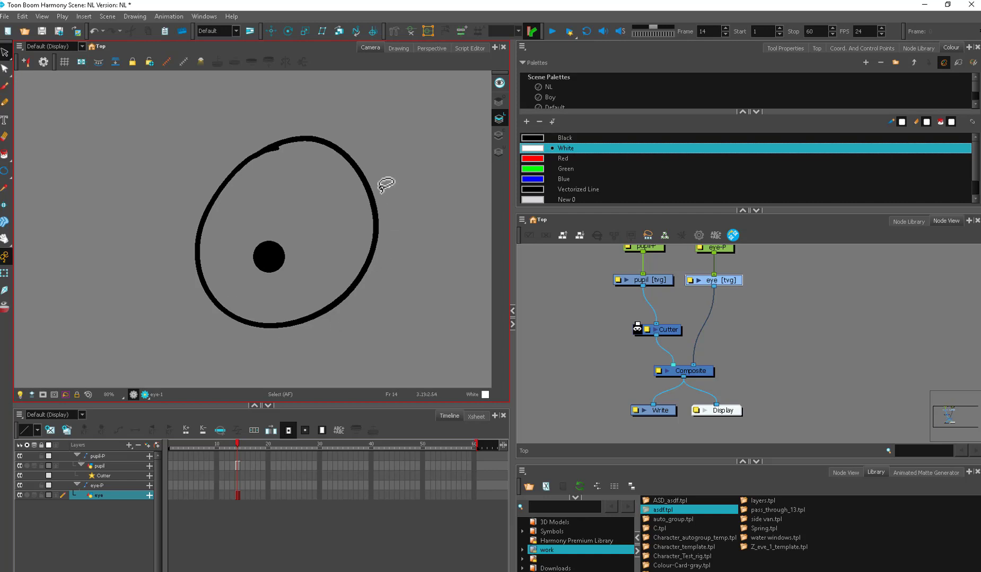
click(500, 135)
click(337, 251)
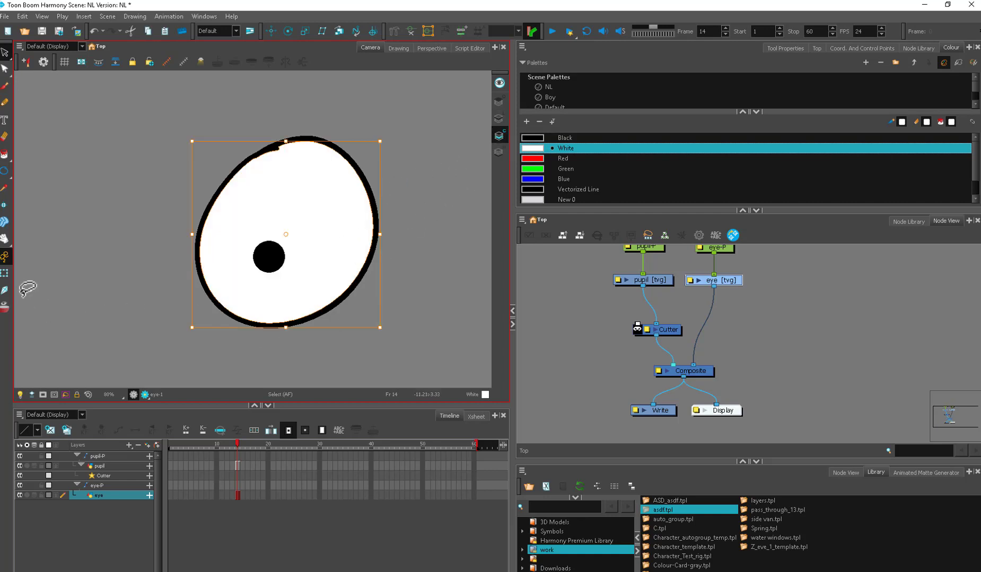
Connect the eye drawing to the Cutter's matte port.
drag(743, 310, 733, 339)
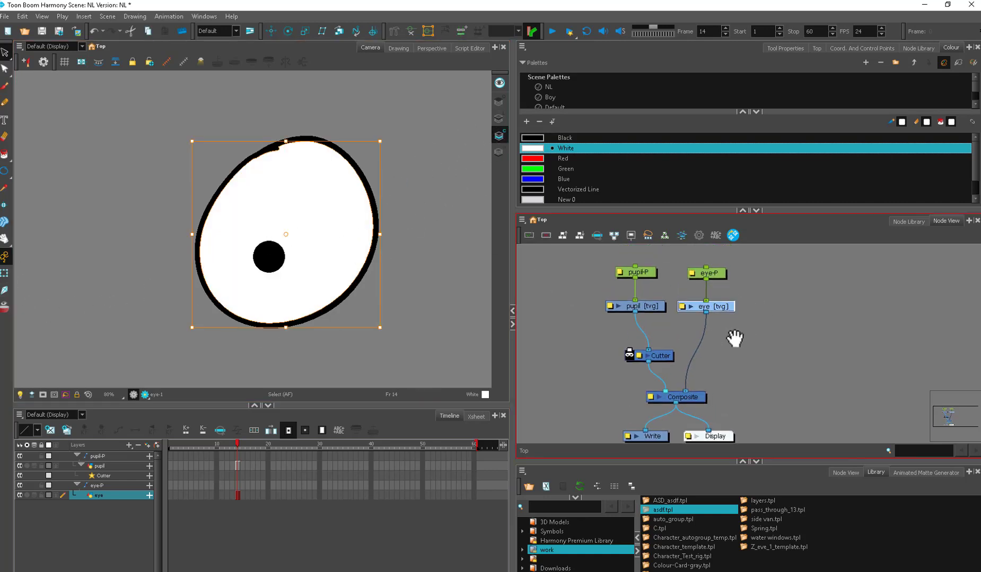
click(827, 316)
drag(630, 352, 628, 355)
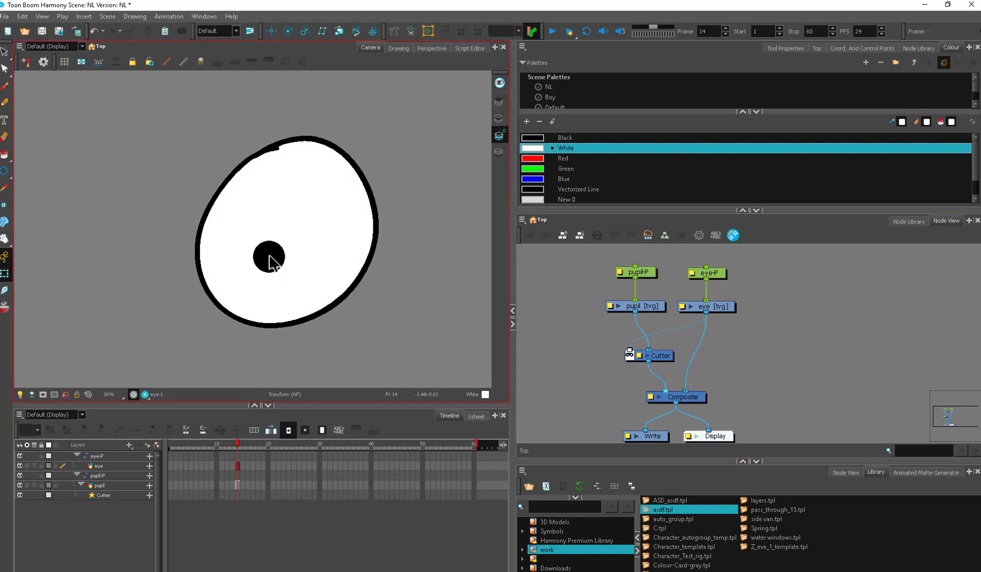
Move the pupil with the Transform tool so that it overlaps the eye's left outline.
click(270, 258)
key(alt+3)
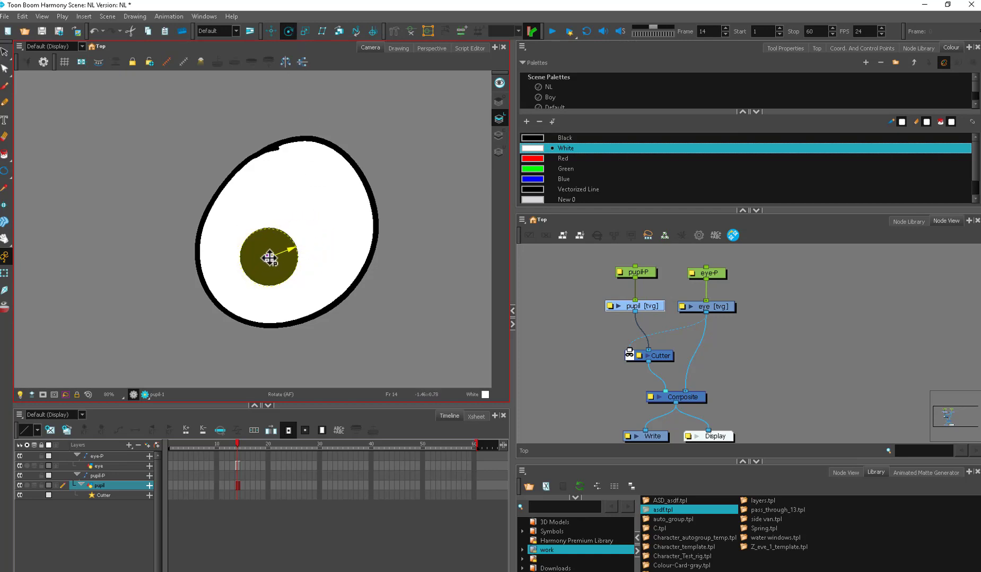
click(4, 273)
mouse_move(268, 259)
mouse_down()
mouse_move(217, 261)
mouse_move(245, 212)
mouse_move(225, 231)
mouse_move(218, 262)
mouse_move(287, 256)
mouse_move(265, 255)
mouse_up()
scroll(307, 300, down, 2)
click(233, 248)
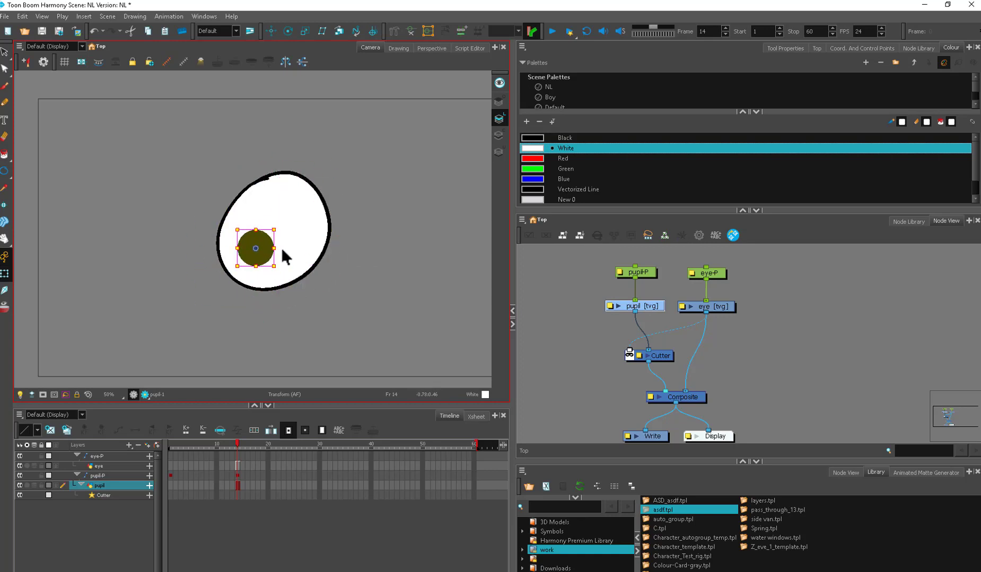
drag(315, 302, 318, 299)
scroll(319, 300, up, 5)
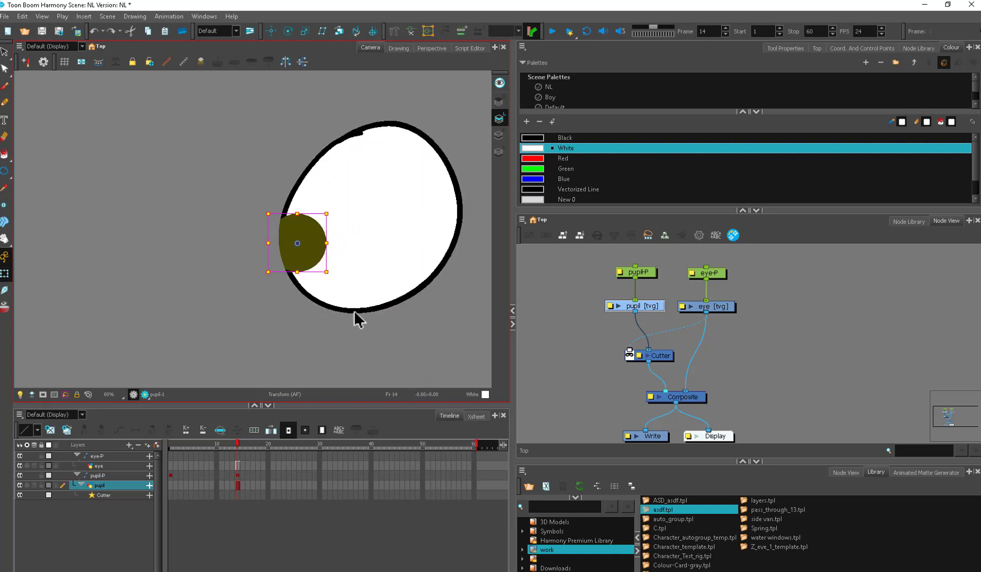
Switch the camera to render preview and add the Colour-Card-gray template, connected to the Composite as background.
key(ctrl+shift+p)
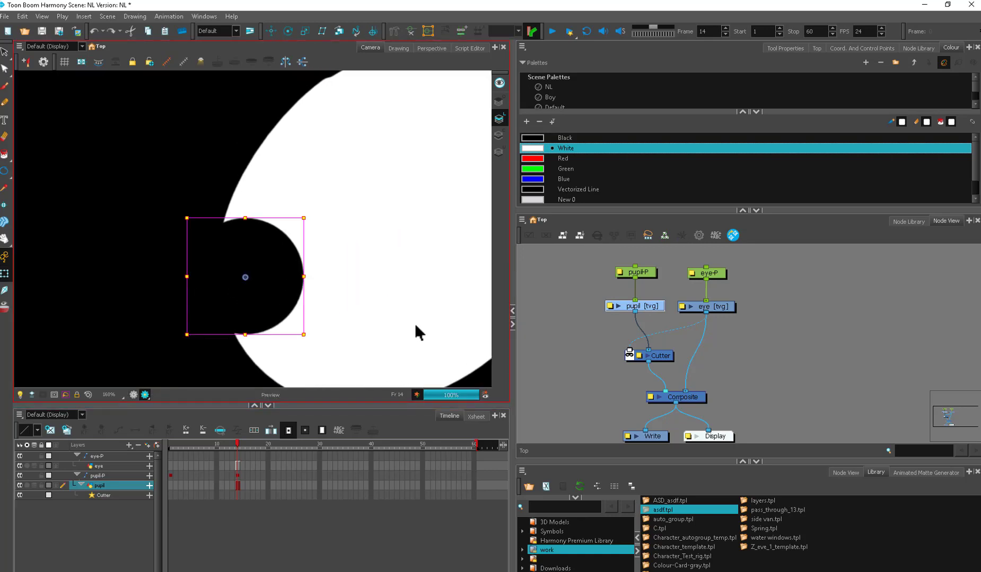
drag(681, 565, 825, 339)
drag(830, 331, 716, 397)
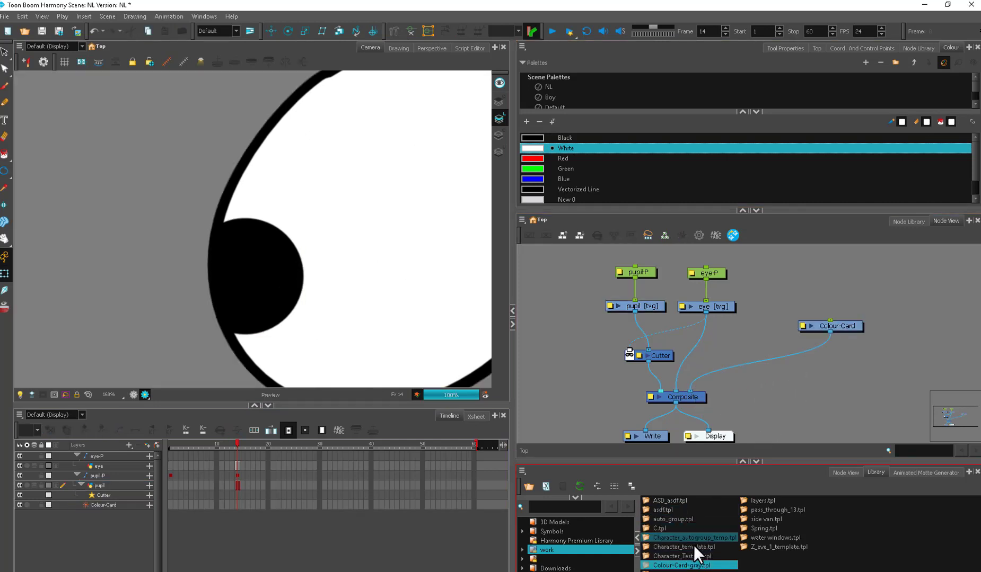
scroll(430, 306, down, 2)
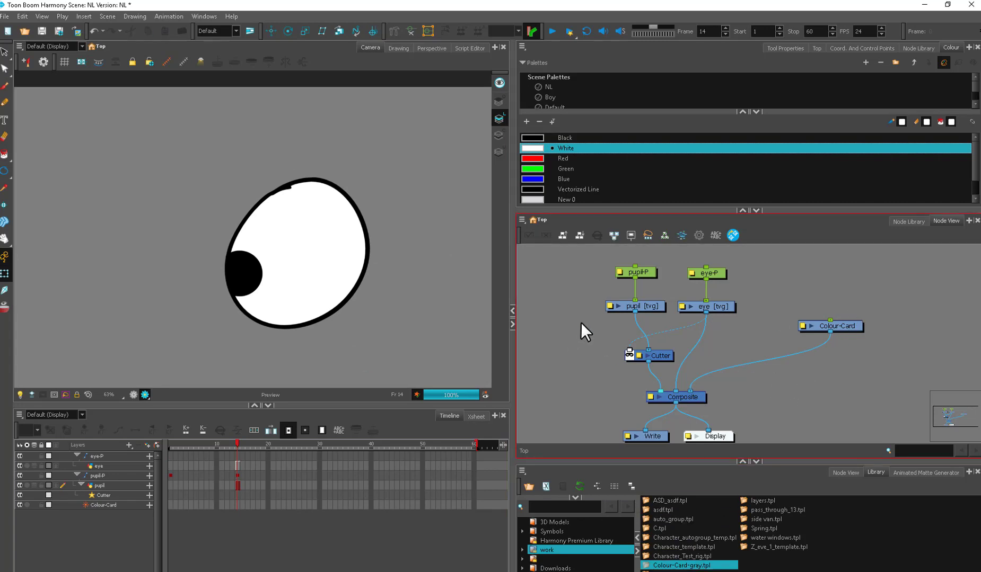
Recolour the pupil drawing blue and inspect its cut edge over the eye outline.
click(247, 273)
scroll(286, 329, up, 2)
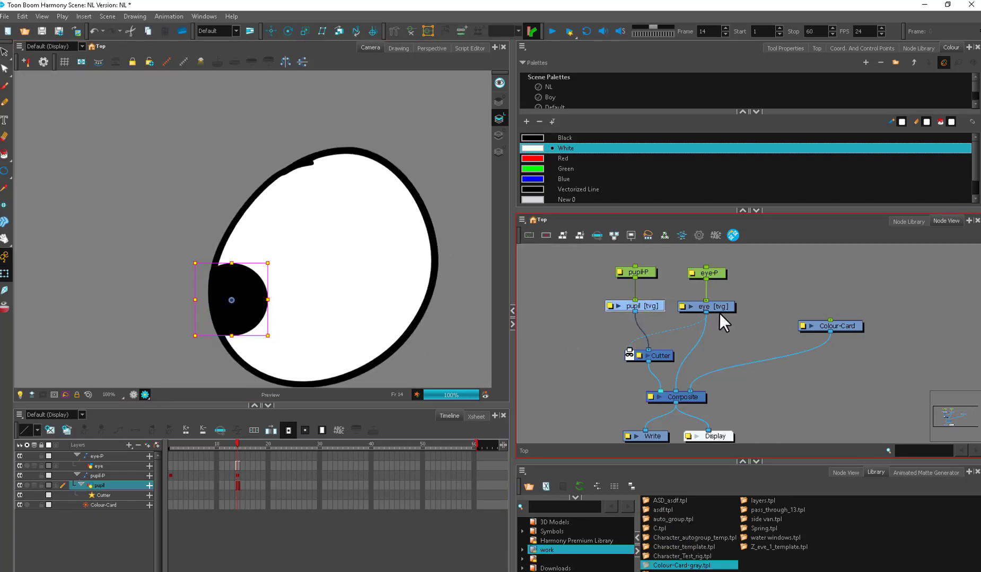
drag(720, 309, 724, 306)
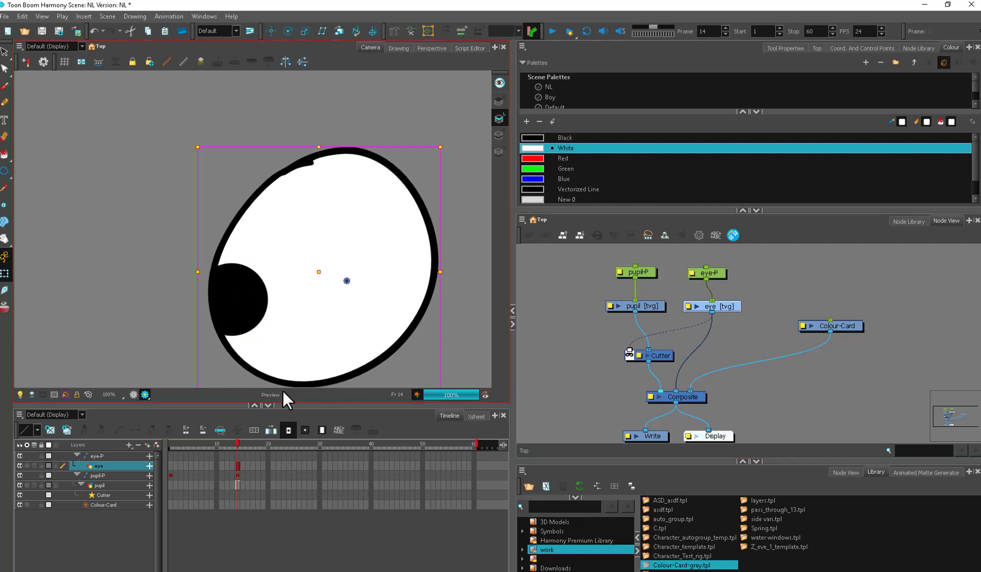
click(246, 297)
key(shift+t)
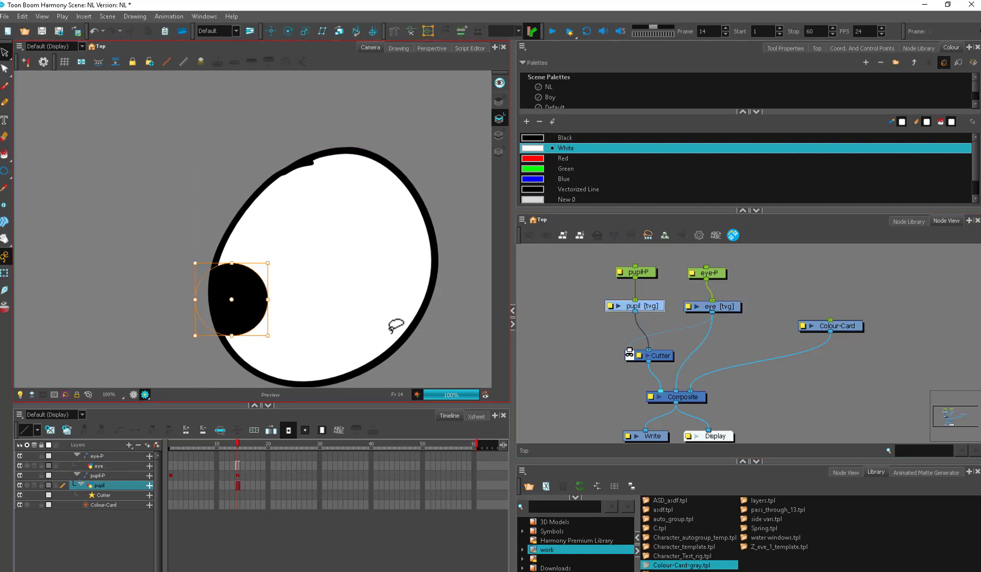
click(532, 179)
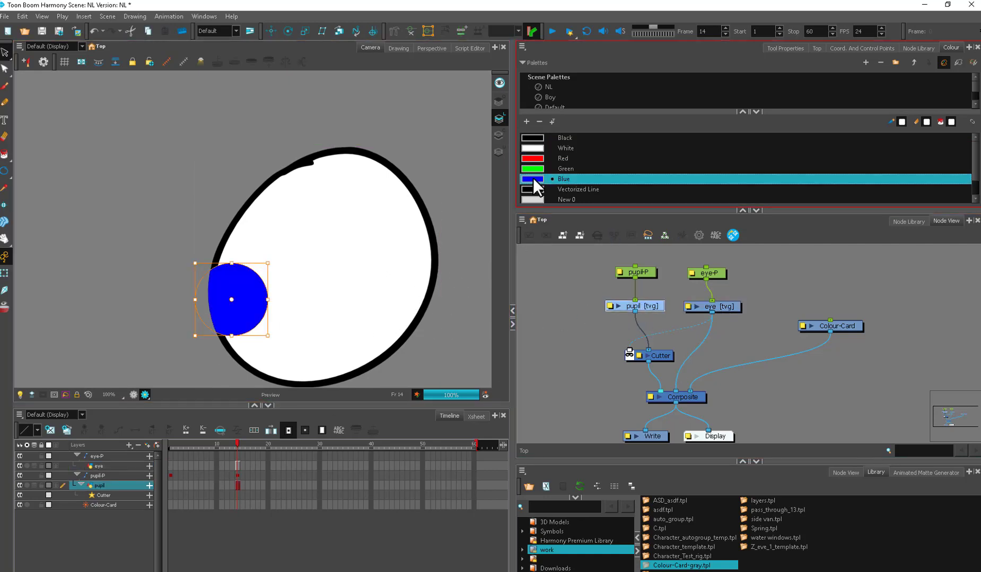
click(517, 262)
scroll(368, 339, up, 5)
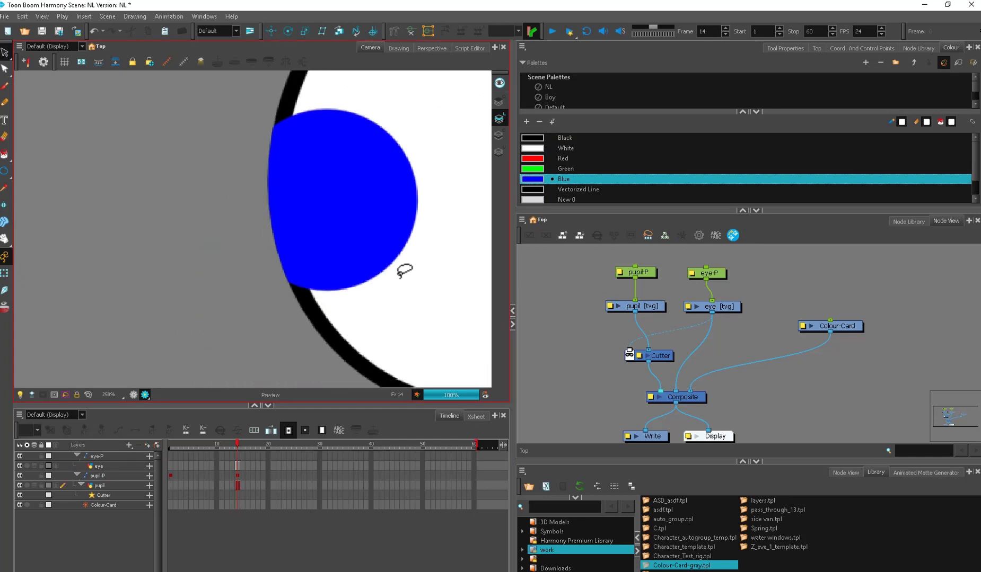
scroll(350, 345, up, 3)
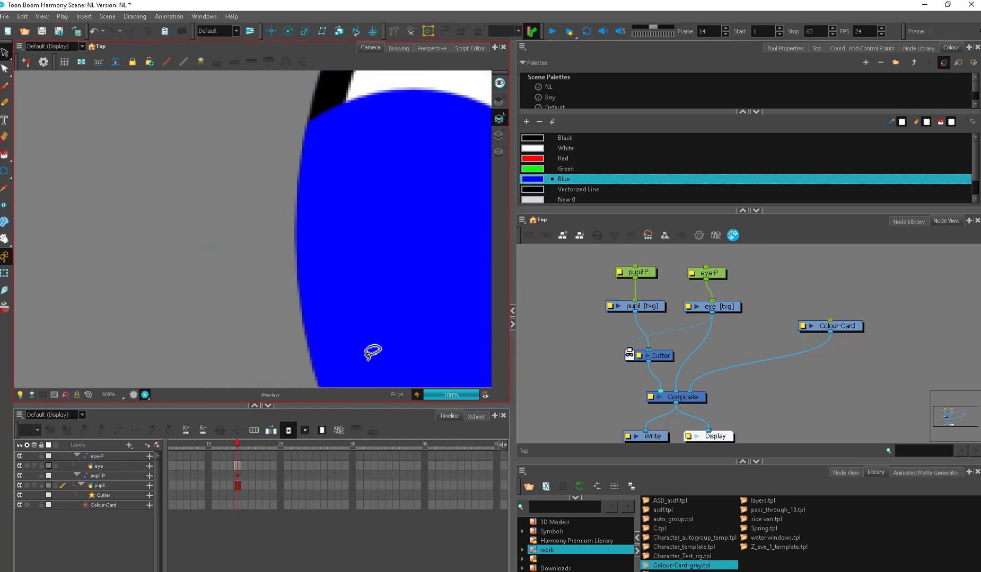
scroll(390, 334, down, 6)
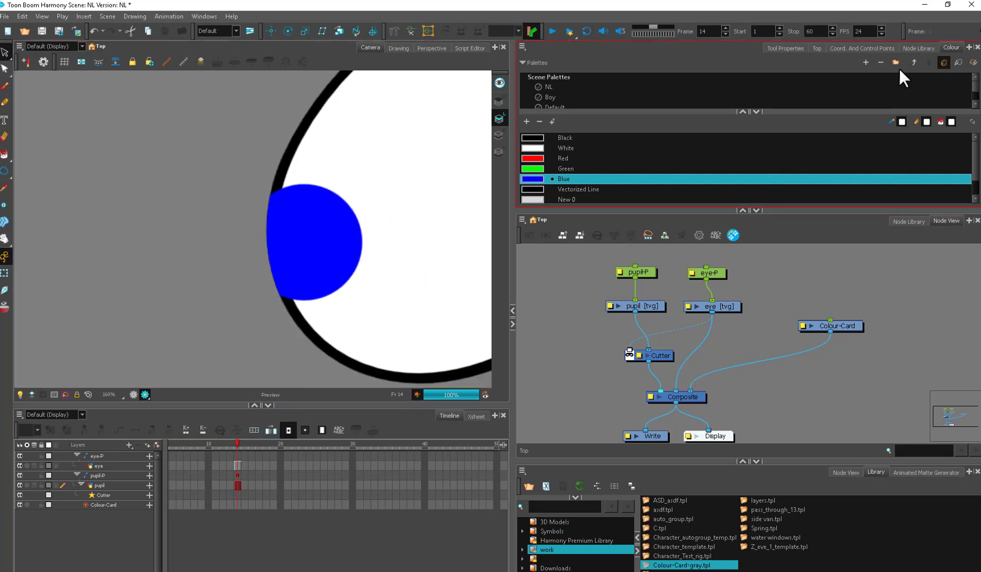
Add an Auto-Patch node beside the eye drawing's connection and move the Colour-Card node clear of the other nodes.
click(918, 48)
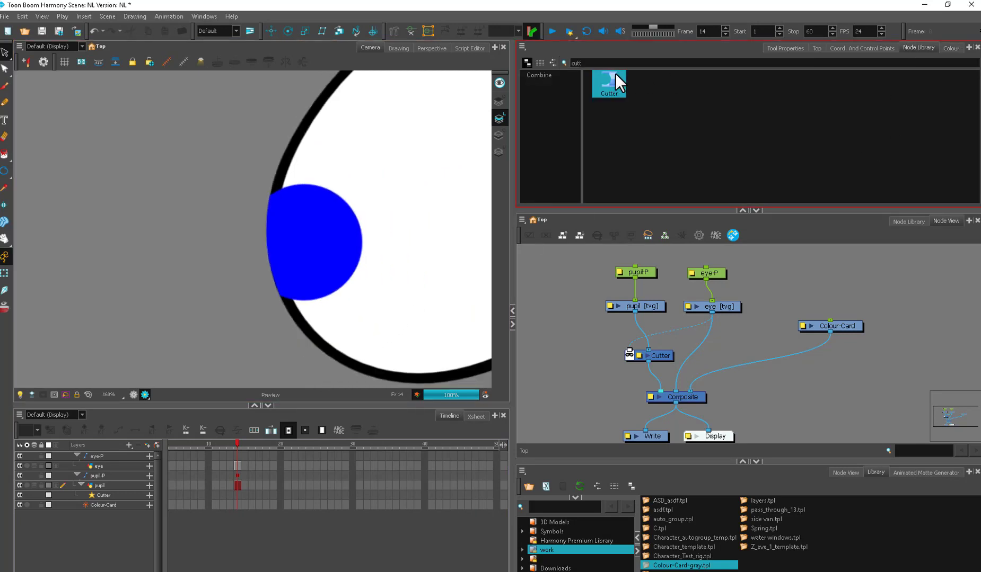
click(578, 62)
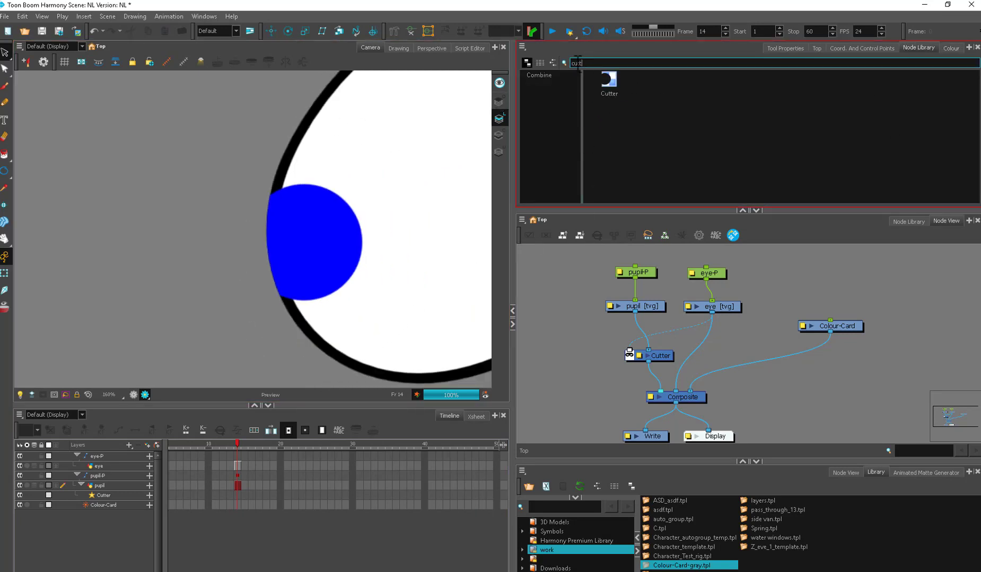
text(au)
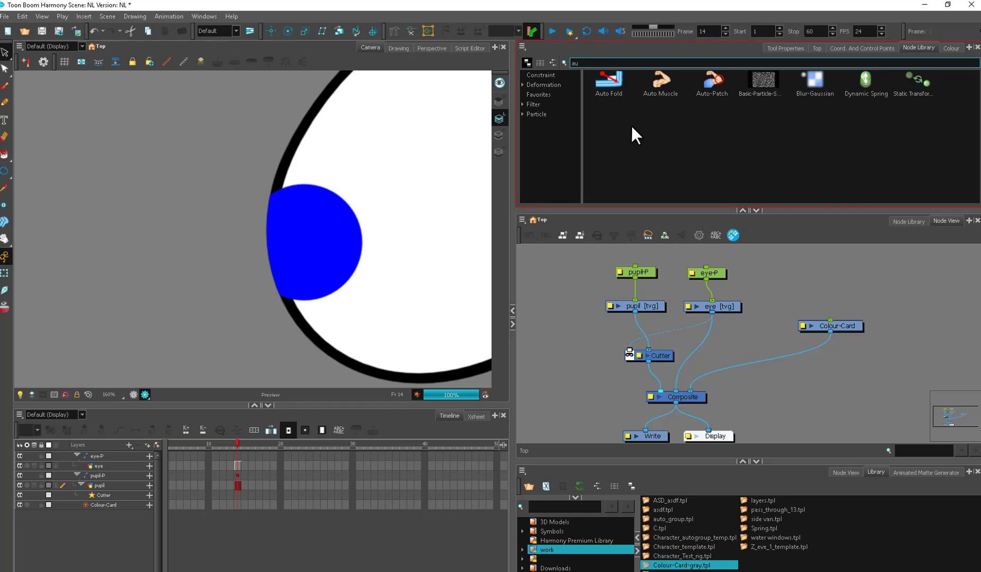
drag(762, 113, 731, 339)
scroll(754, 331, up, 1)
drag(816, 293, 819, 409)
Add the template containing the Ol, La, Ca and Ul art-layer nodes to the node network.
click(690, 494)
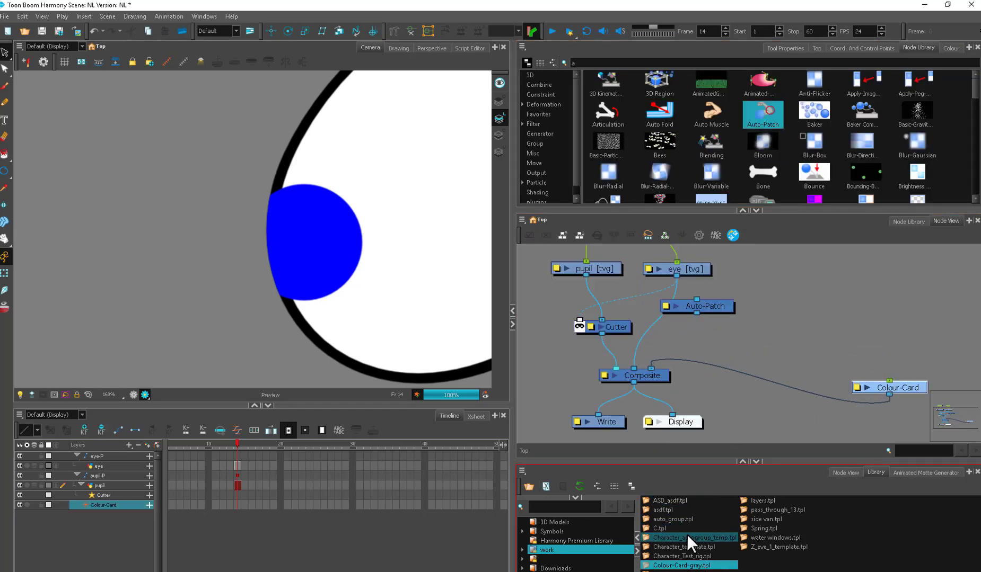
drag(689, 565, 792, 285)
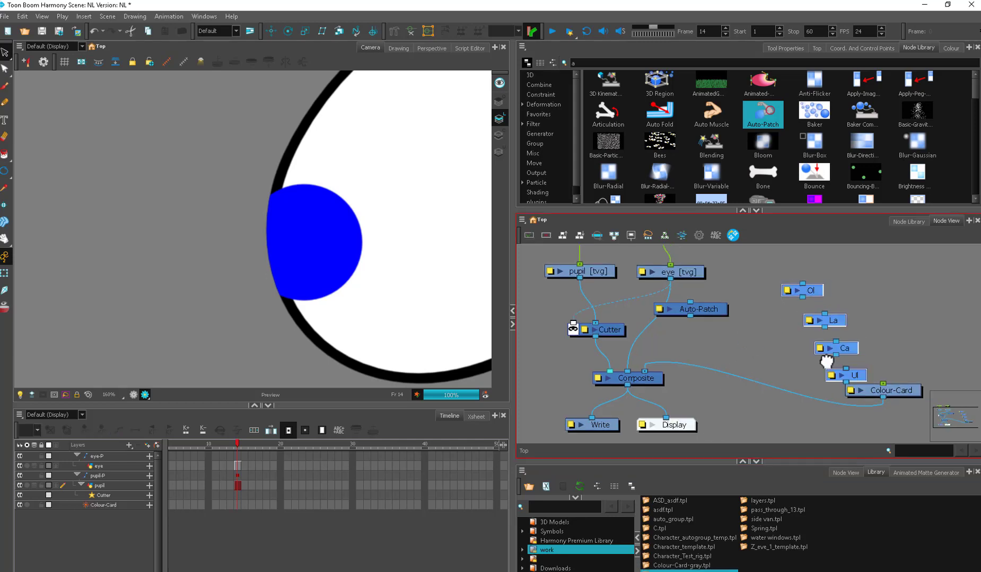
drag(755, 314, 712, 341)
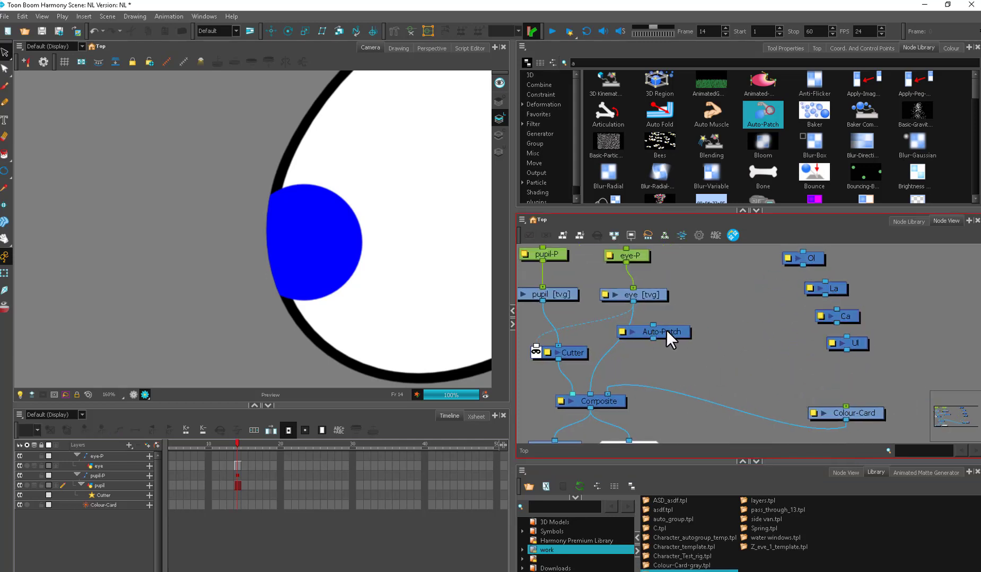
Add a second Cutter node and place the La and Ca nodes side by side above it.
click(575, 72)
text(cutt)
drag(608, 82, 748, 317)
drag(823, 284, 750, 279)
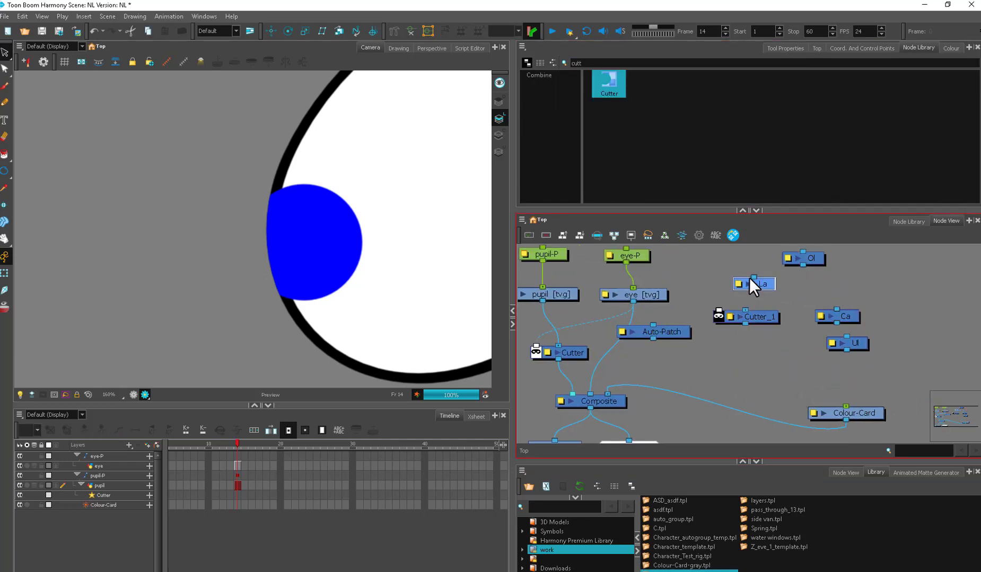
drag(860, 317, 798, 280)
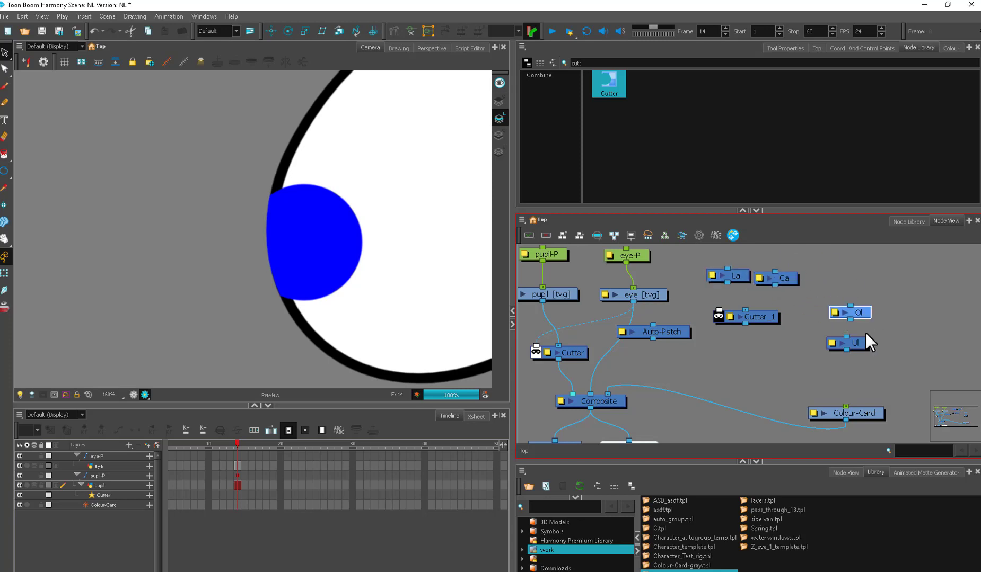
Feed the eye drawing into the La and Ca nodes, and route Ca through the second Cutter into the Composite.
click(645, 293)
scroll(650, 307, up, 1)
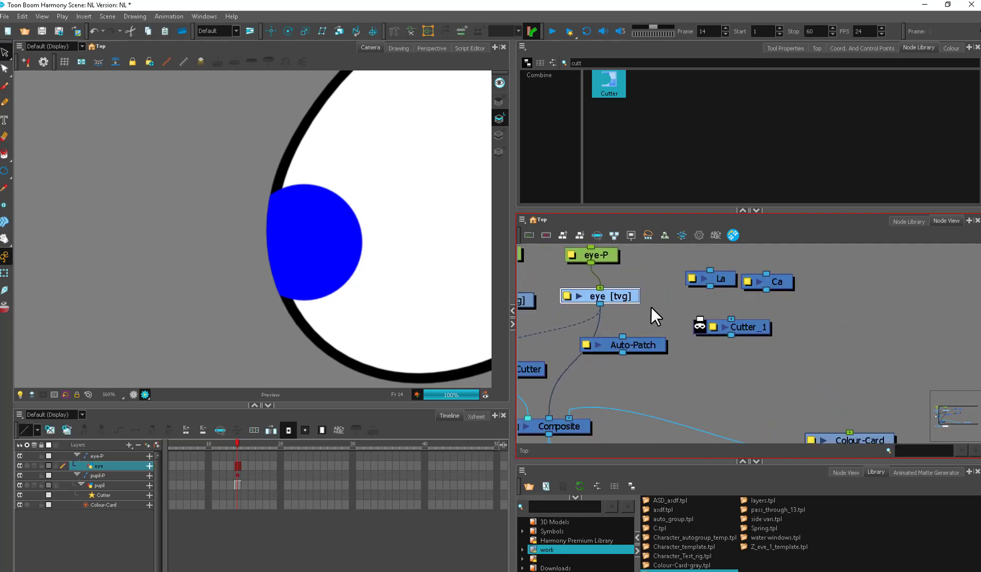
scroll(426, 262, down, 3)
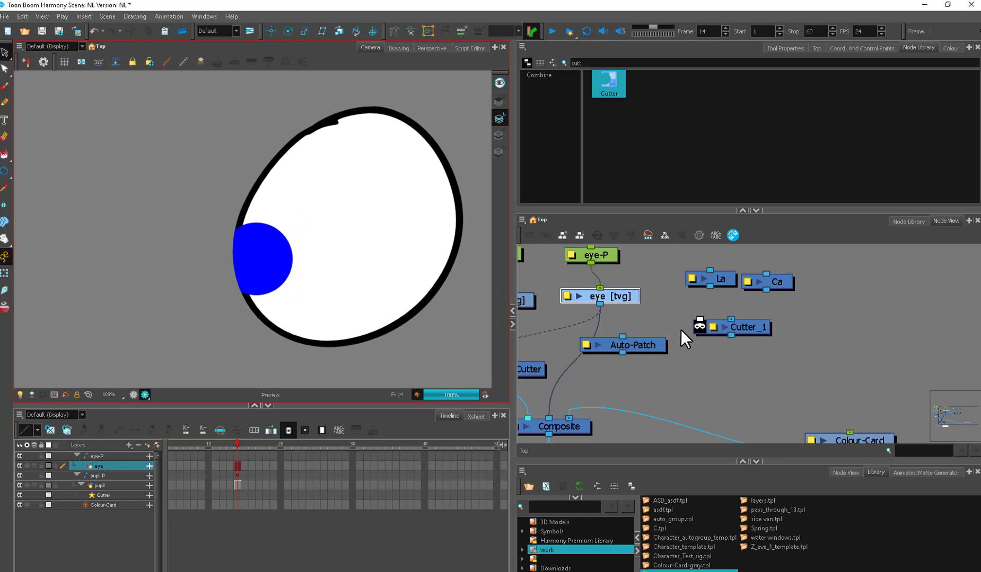
drag(756, 330, 761, 348)
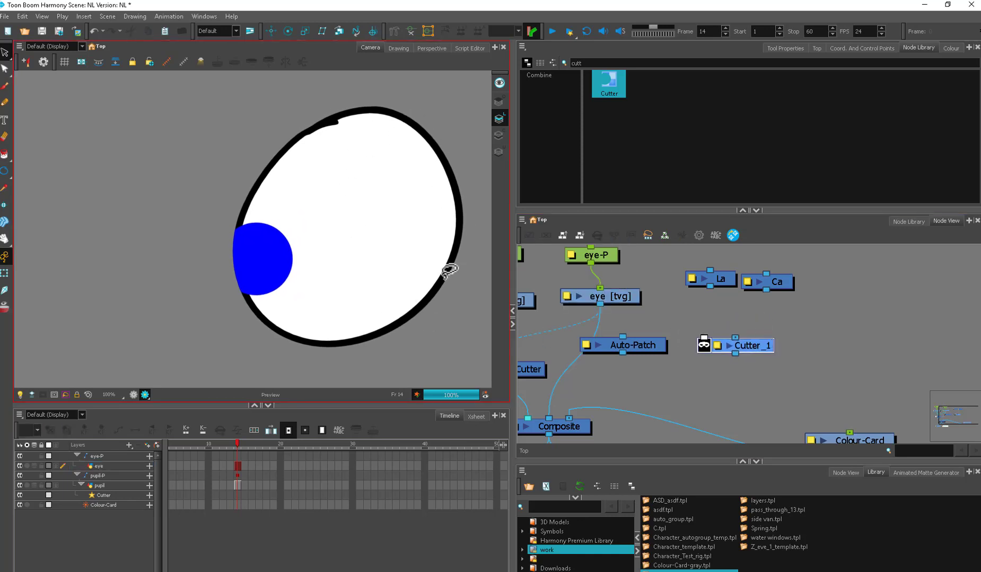
drag(777, 285, 691, 318)
scroll(692, 318, down, 2)
drag(756, 310, 565, 372)
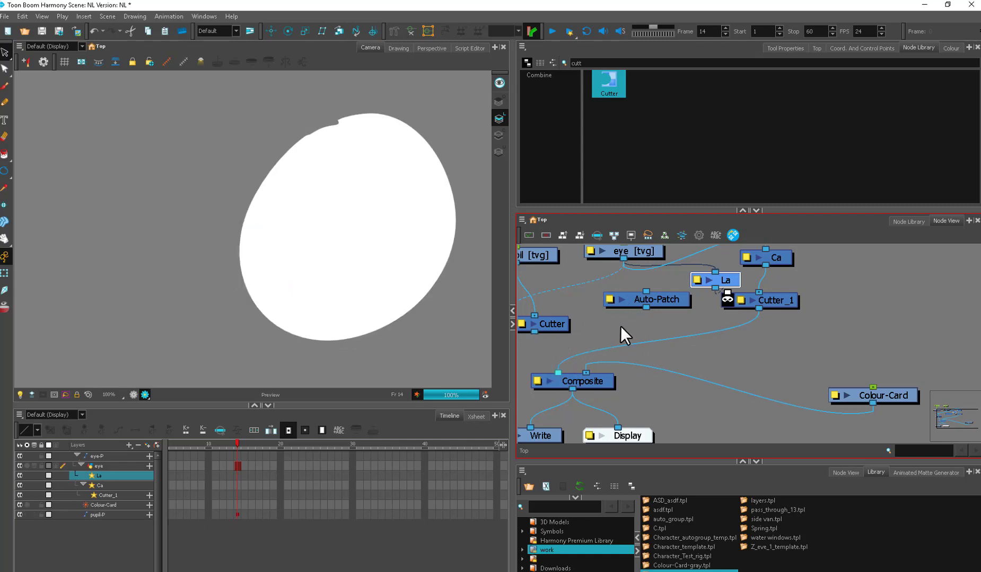
Use the La node as the second Cutter's matte, group both below the eye drawing and move Auto-Patch aside.
click(766, 299)
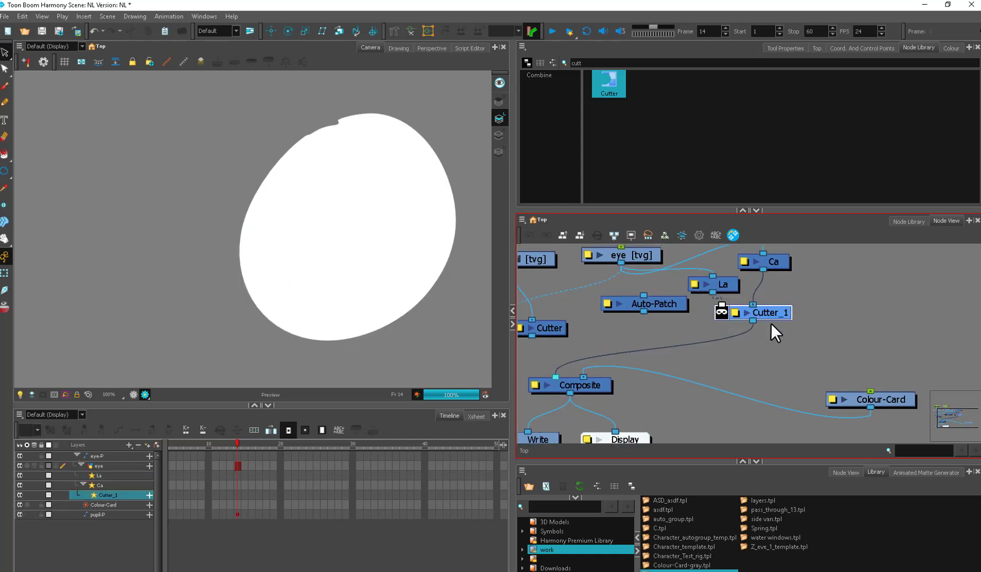
click(727, 289)
scroll(728, 290, down, 3)
scroll(782, 292, up, 2)
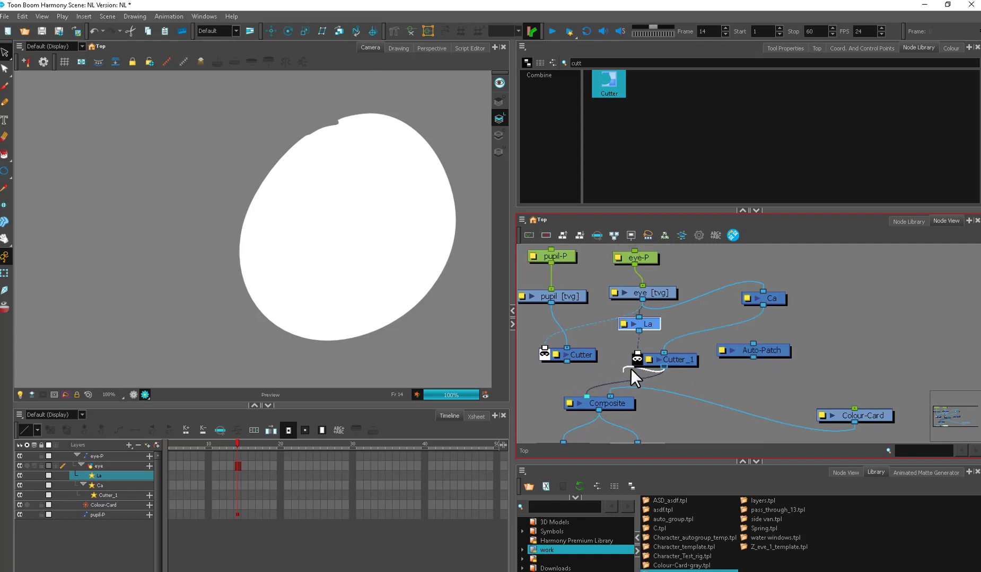
Place the La and Ca nodes side by side directly above the second Cutter.
drag(631, 369, 664, 366)
click(684, 361)
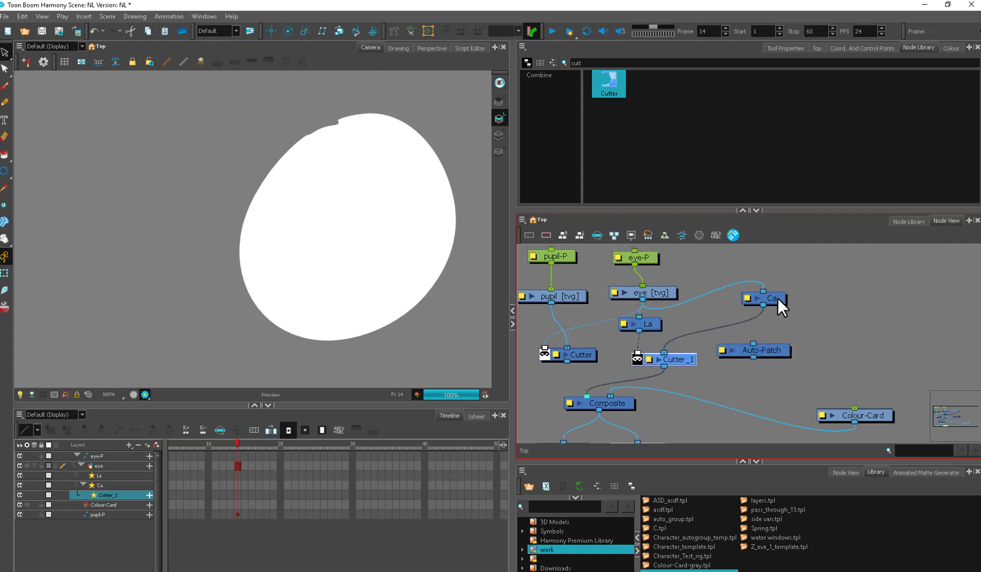
drag(777, 298, 652, 329)
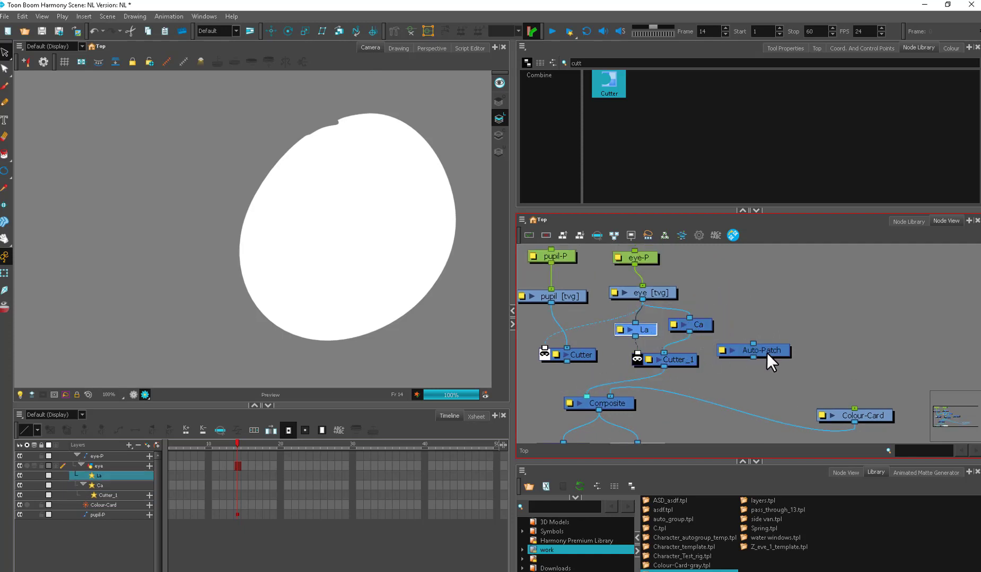
Delete the second Cutter together with its La and Ca nodes, keeping Auto-Patch.
drag(766, 352, 768, 341)
drag(699, 315, 655, 358)
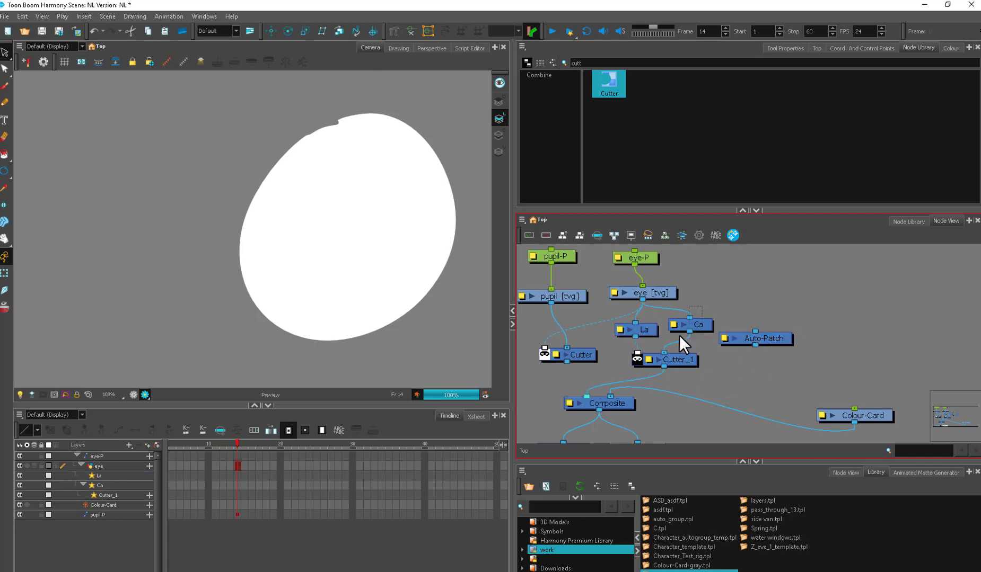
key(Delete)
Insert Auto-Patch between the eye drawing and the remaining Cutter's matte, and connect the Cutter to the Composite.
drag(740, 339, 690, 353)
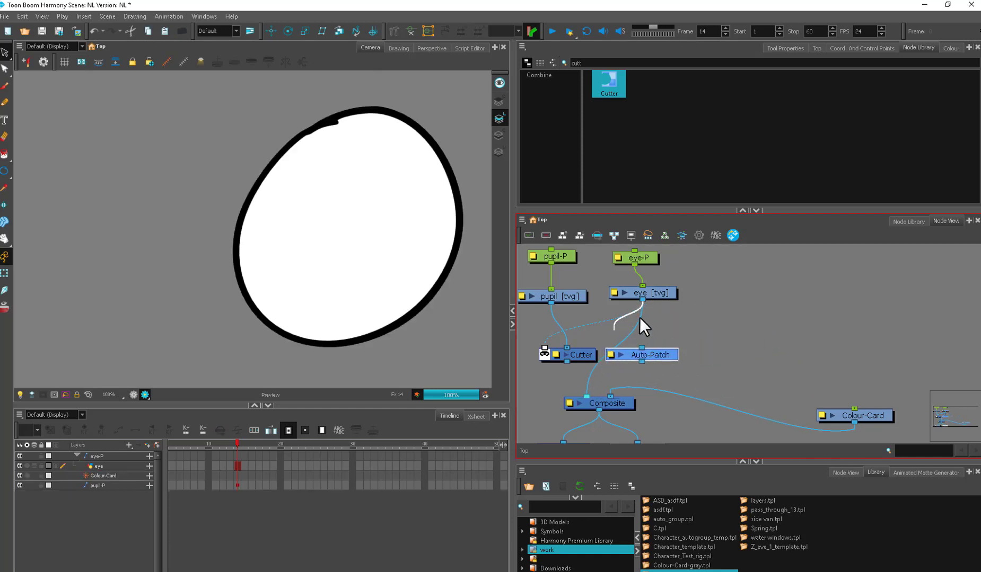
drag(638, 317, 665, 349)
drag(567, 361, 587, 362)
drag(664, 355, 629, 325)
click(620, 336)
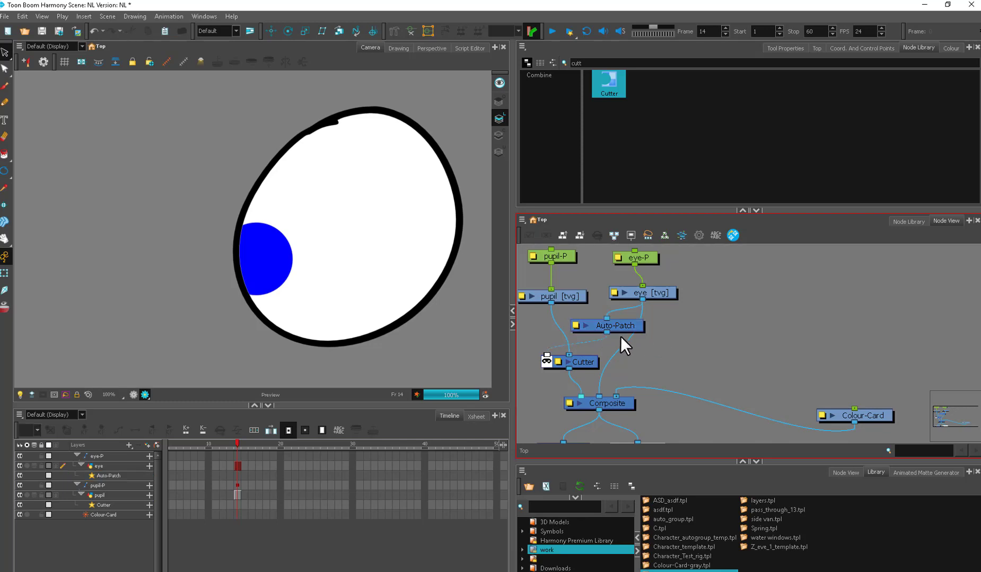
Check the masked pupil edge against the eye outline and move the pupil to the eye's lower-left edge.
scroll(335, 300, up, 5)
scroll(298, 346, up, 3)
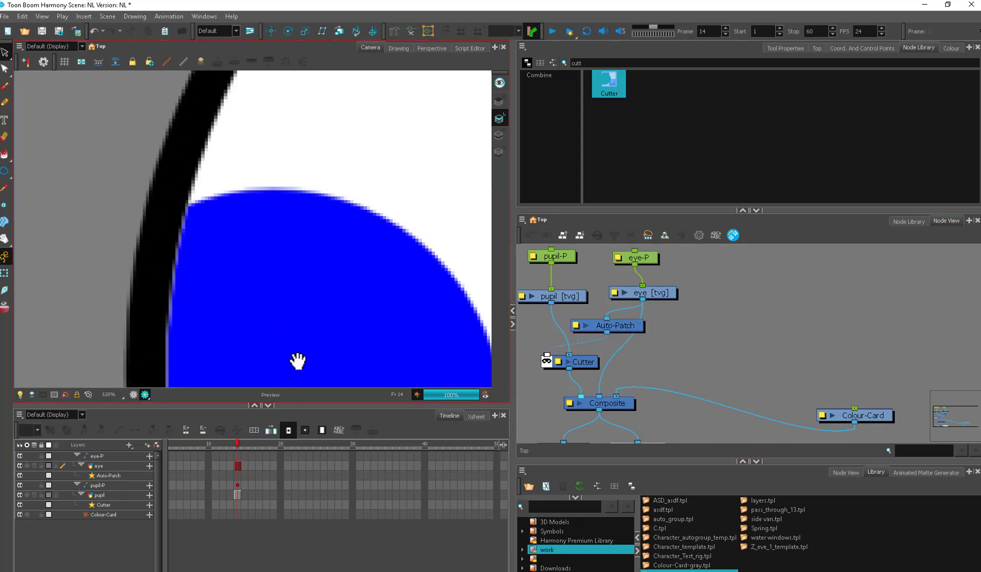
drag(300, 361, 330, 238)
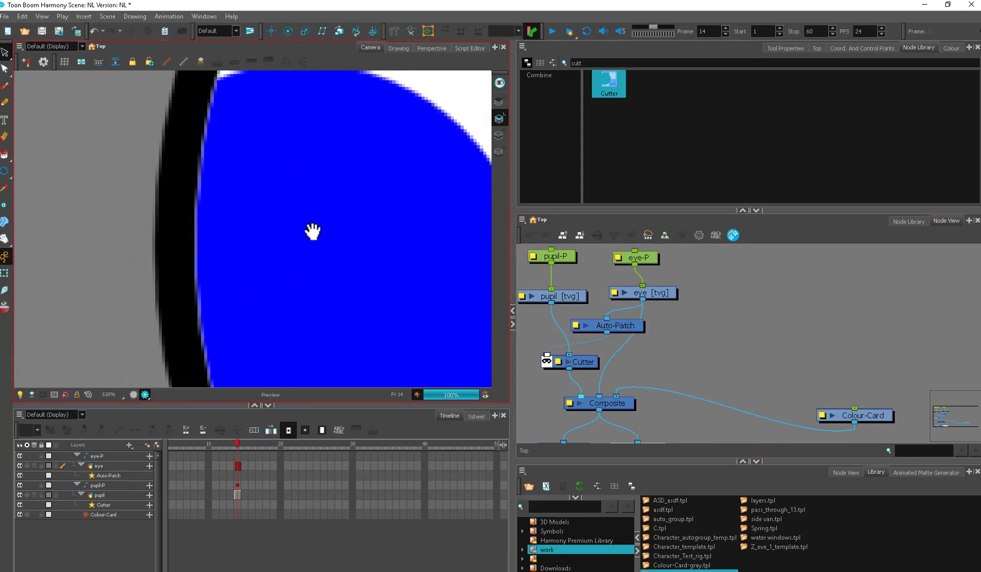
scroll(313, 230, down, 5)
click(4, 273)
click(428, 249)
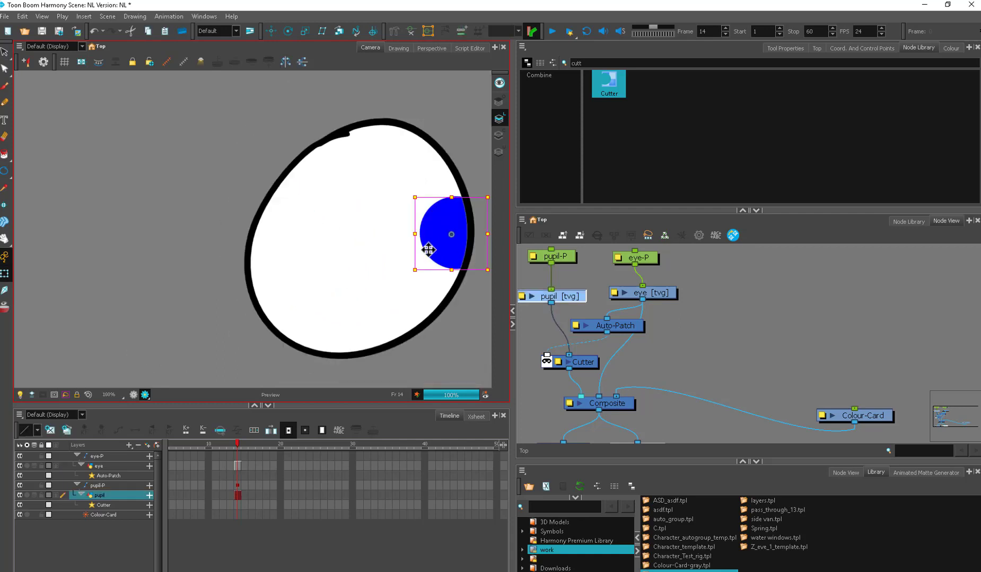
drag(429, 250, 278, 312)
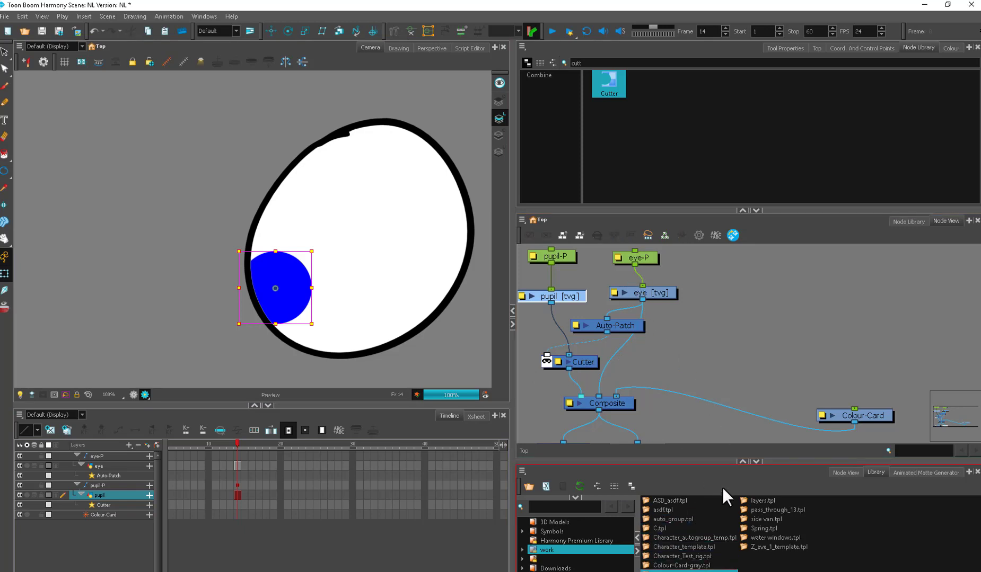
Add the Ol, La, Ca and Ul art-layer template to the node network again and separate its Ca node.
drag(617, 327, 613, 332)
drag(699, 535, 789, 337)
click(824, 371)
drag(796, 386, 714, 389)
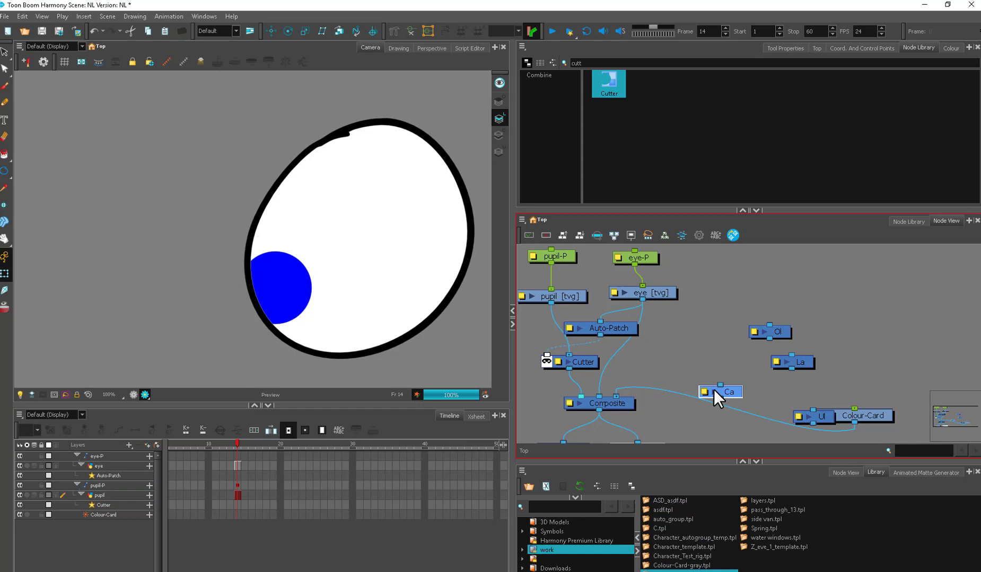
Replace Auto-Patch with the Ca node between the eye drawing and the Cutter's matte.
key(Delete)
double_click(620, 331)
text(Ca)
key(Return)
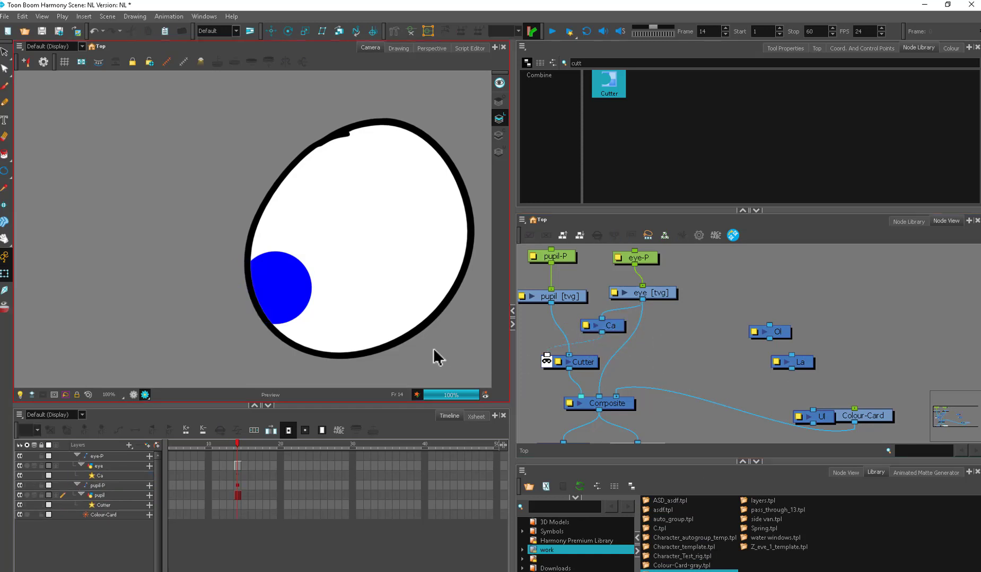
Move the pupil to the eye's upper-left edge and check the masked edge against the outline up close.
scroll(419, 363, up, 3)
drag(409, 368, 416, 278)
scroll(416, 277, up, 2)
click(368, 316)
drag(368, 315, 393, 281)
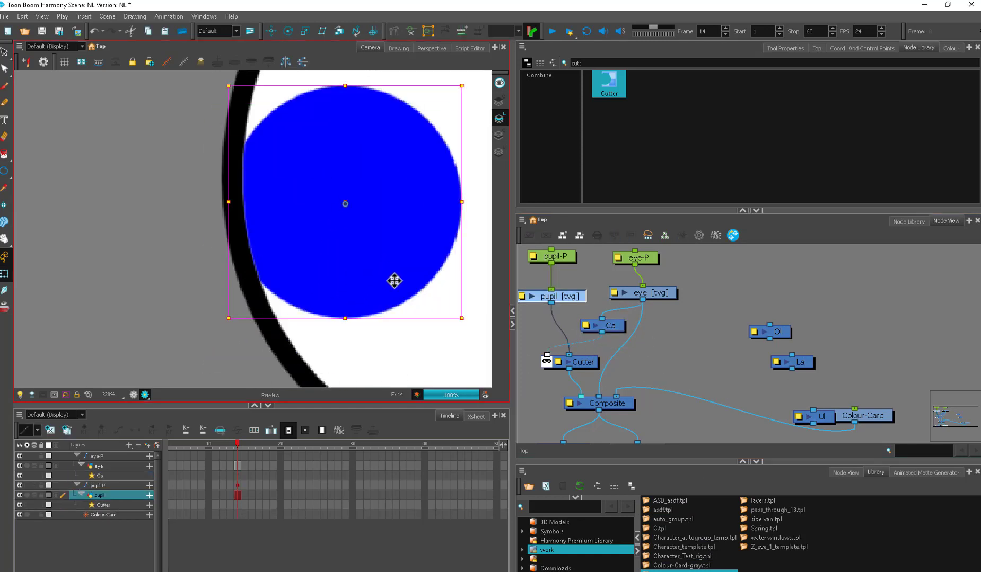
drag(361, 237, 391, 309)
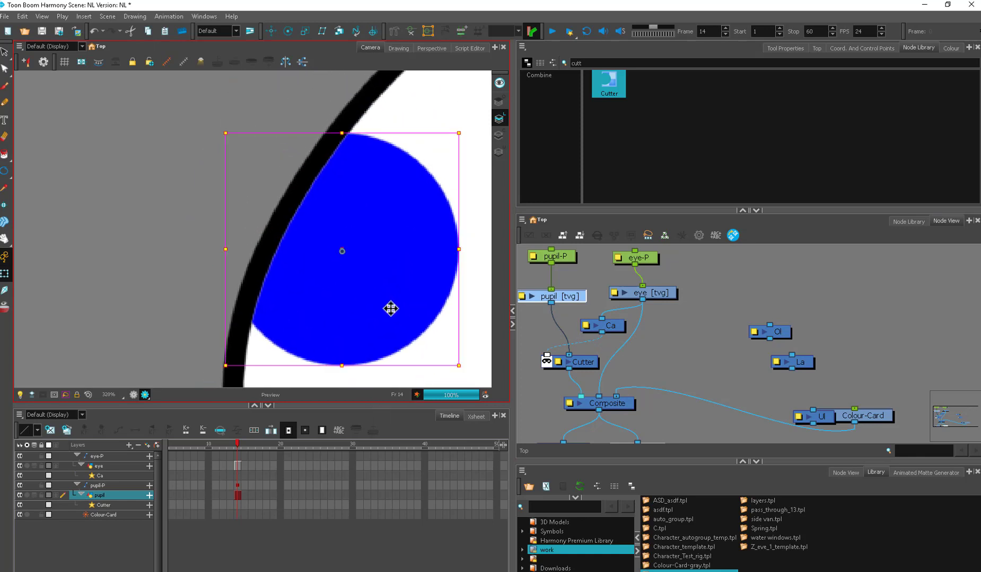
scroll(390, 312, up, 3)
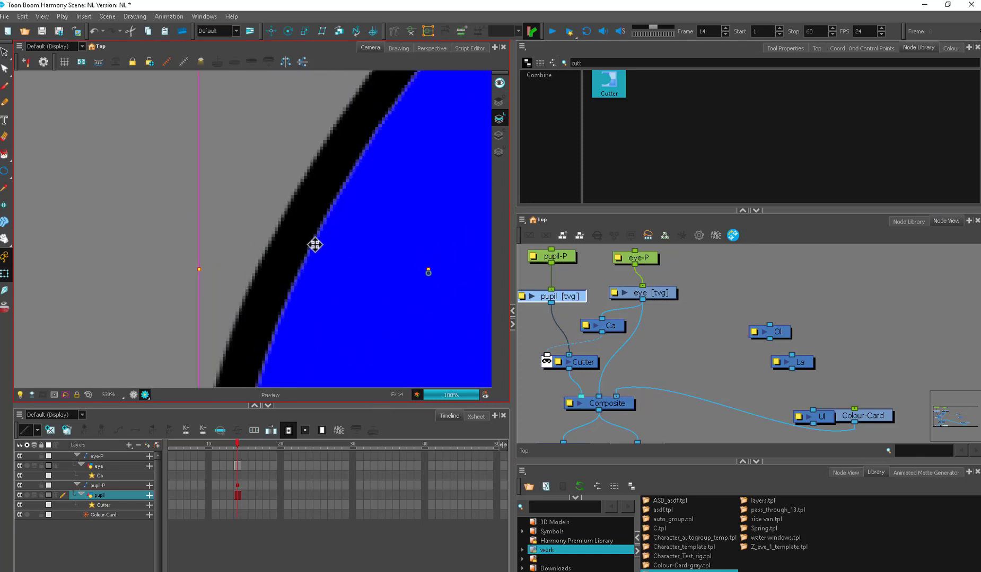
scroll(318, 239, down, 8)
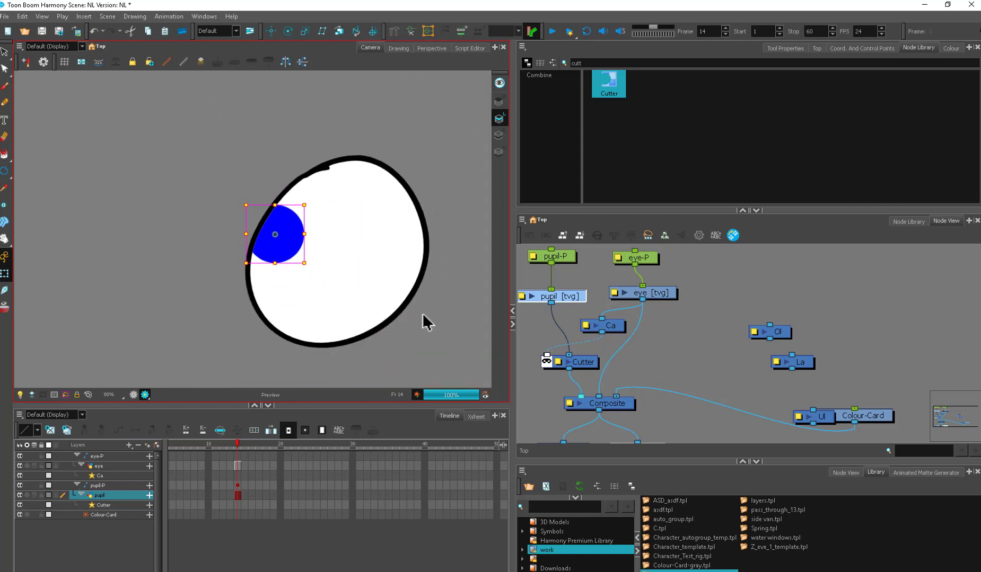
click(424, 320)
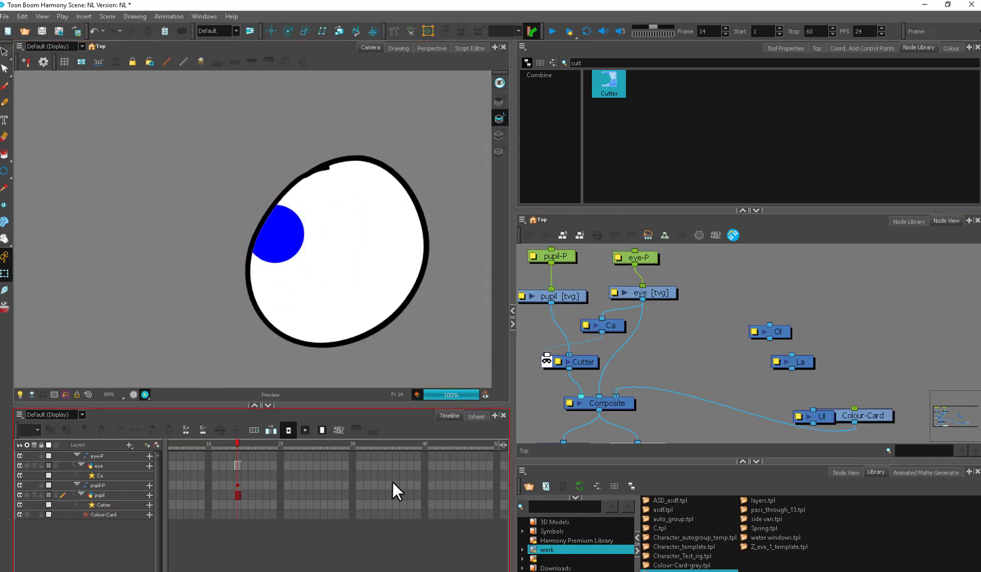
Nudge the Ca and eye nodes into place and move the Ul node off Colour-Card to beneath La.
drag(609, 326, 606, 327)
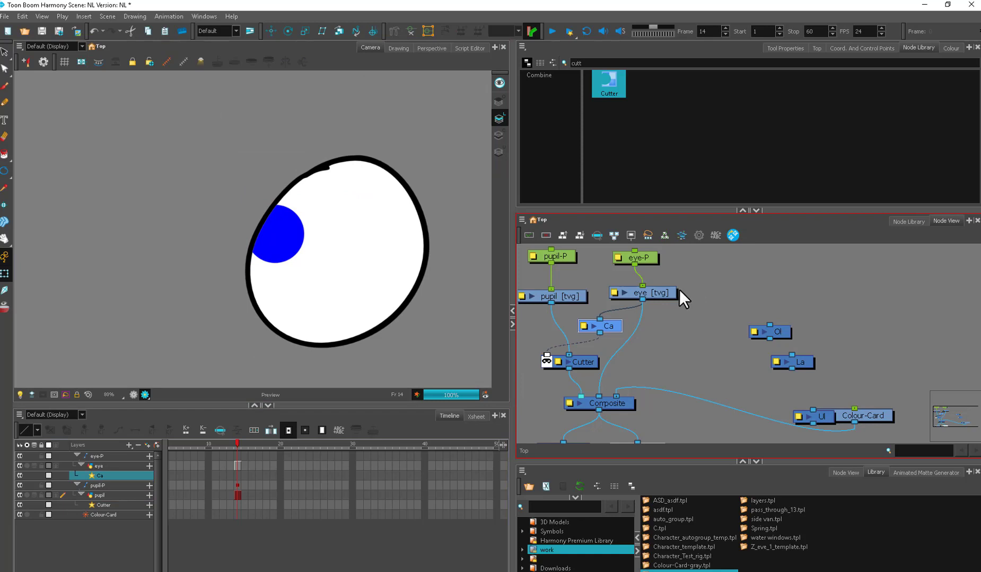
drag(653, 297, 657, 295)
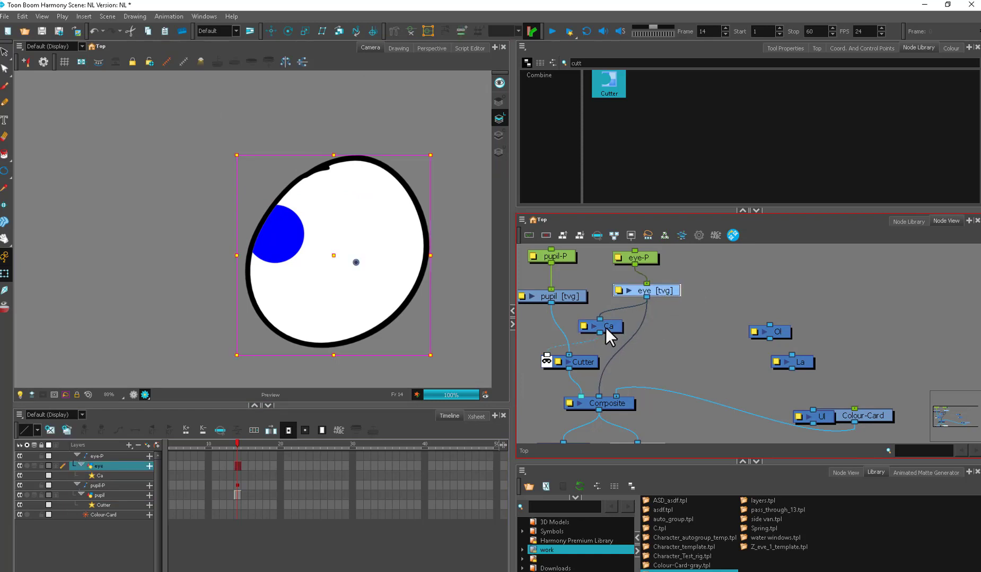
click(674, 324)
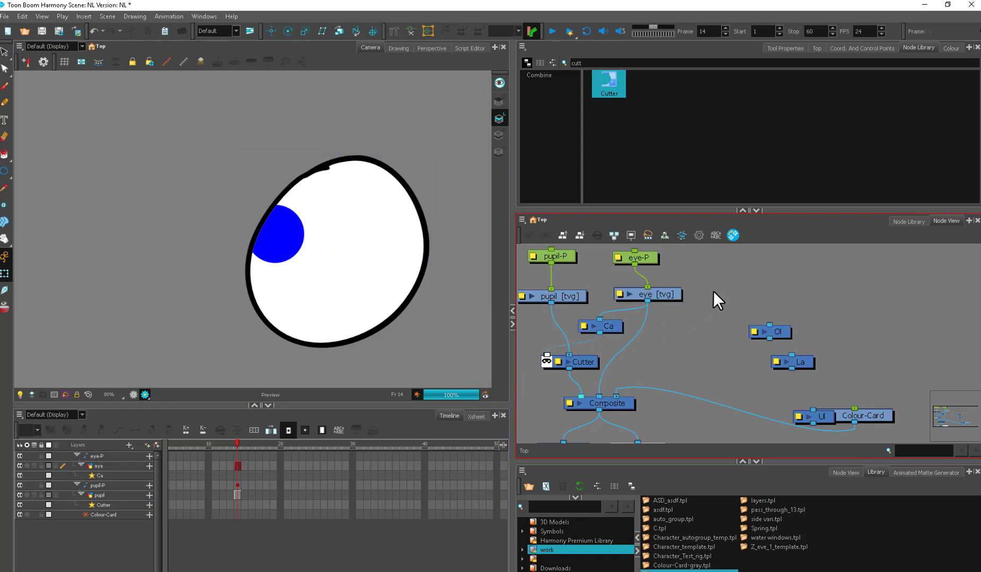
drag(674, 298, 674, 301)
drag(614, 325, 617, 325)
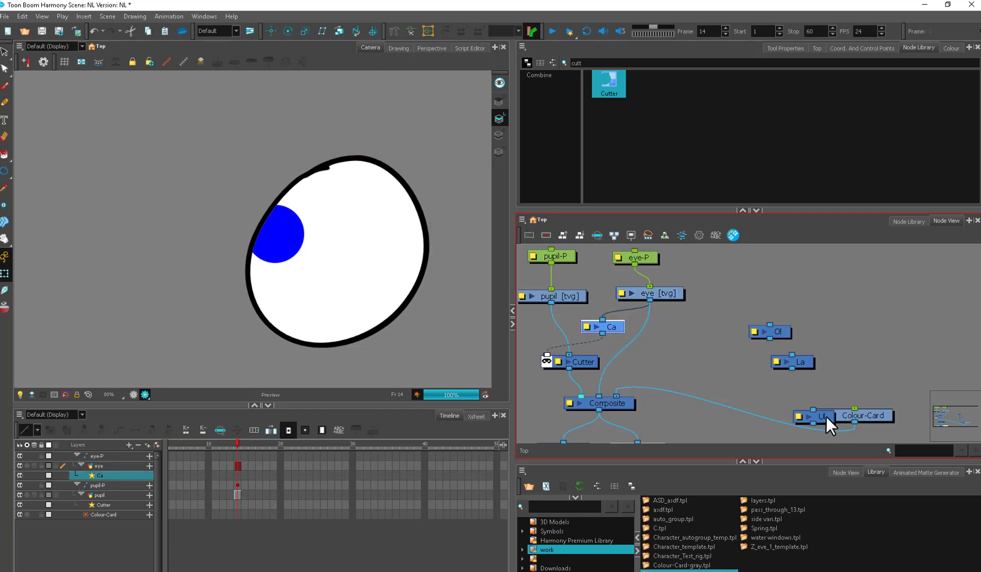
drag(825, 416, 784, 377)
click(662, 320)
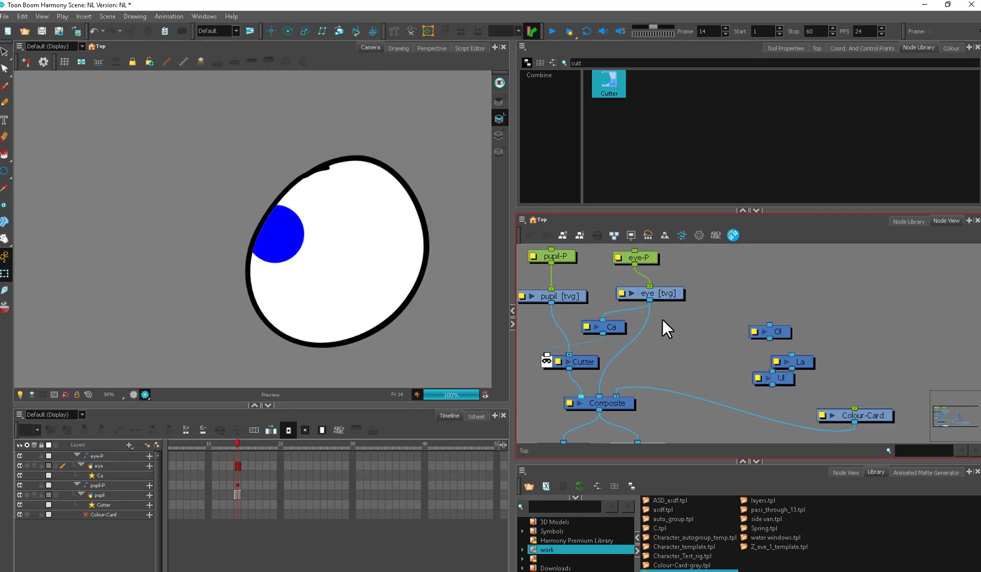
drag(662, 295, 659, 294)
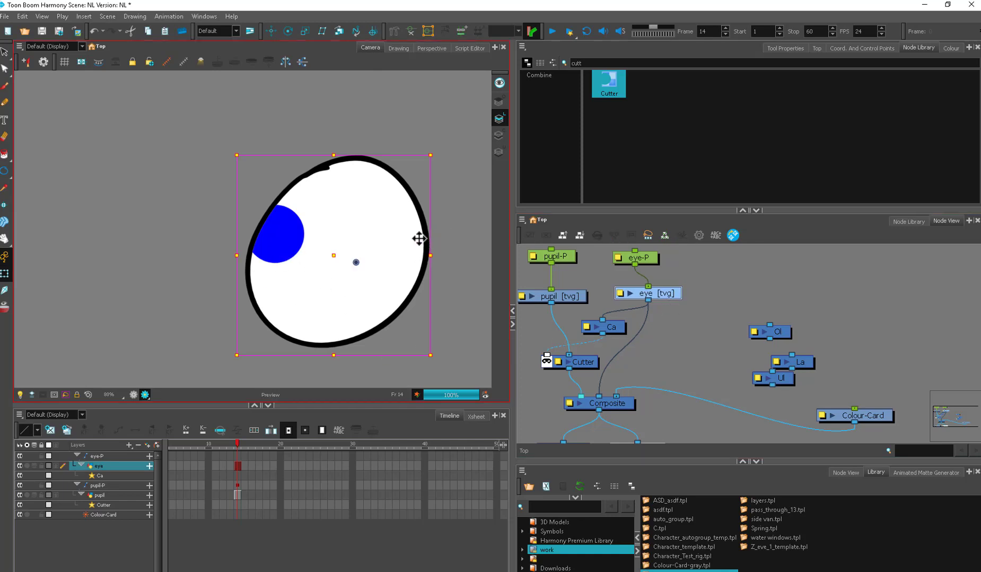
Add a peg above eye-P and connect it to pupil-P as well, making it their shared parent.
scroll(340, 248, down, 1)
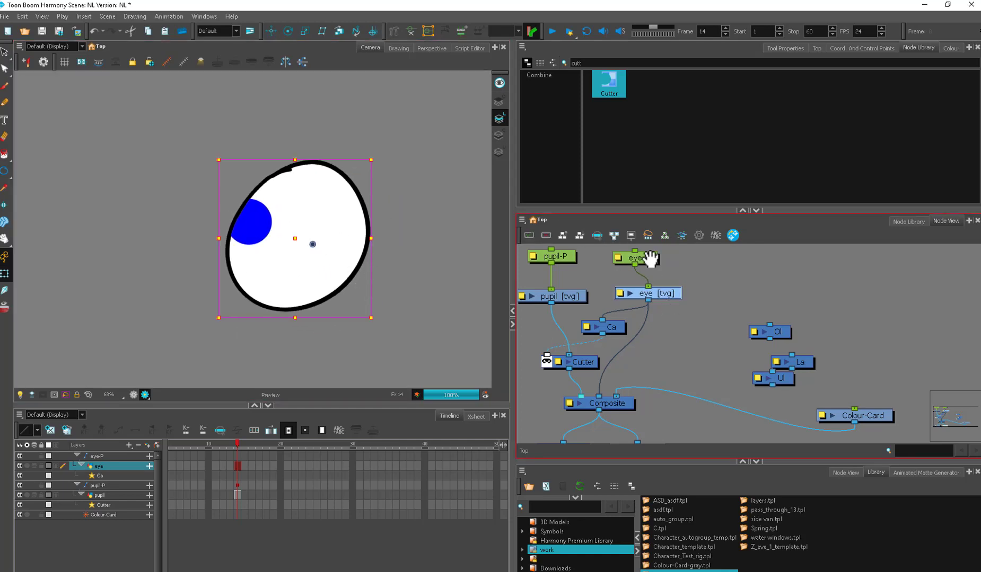
scroll(650, 258, up, 2)
click(603, 263)
key(ctrl+p)
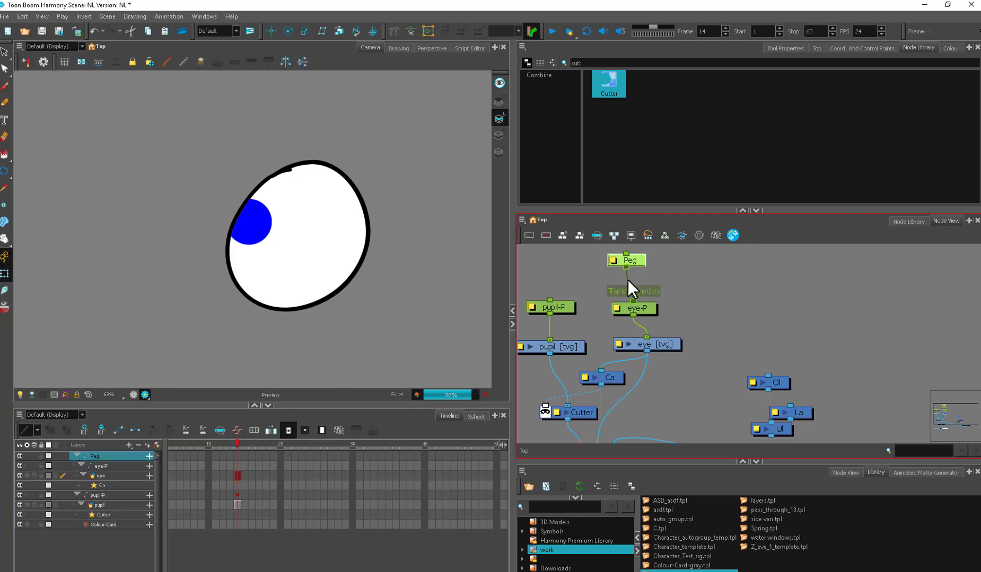
drag(628, 281, 578, 288)
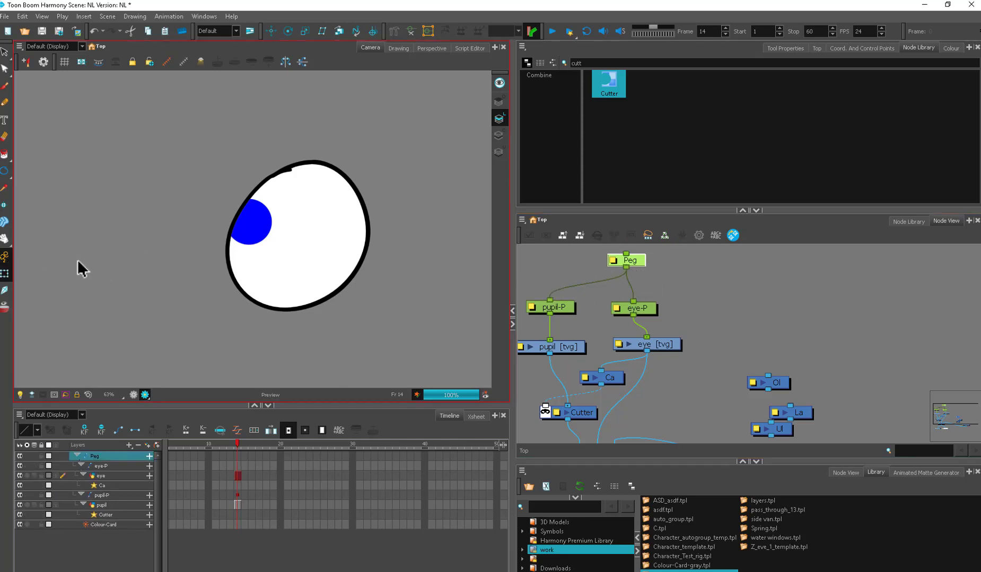
Move the whole eye towards the left side of the camera frame using the new parent peg.
click(630, 260)
scroll(369, 273, down, 1)
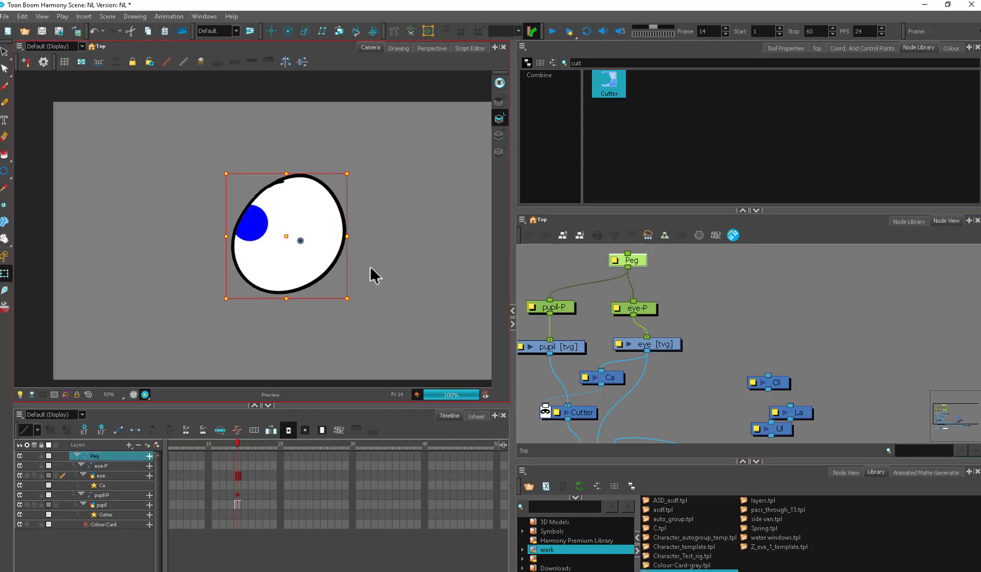
drag(277, 237, 241, 284)
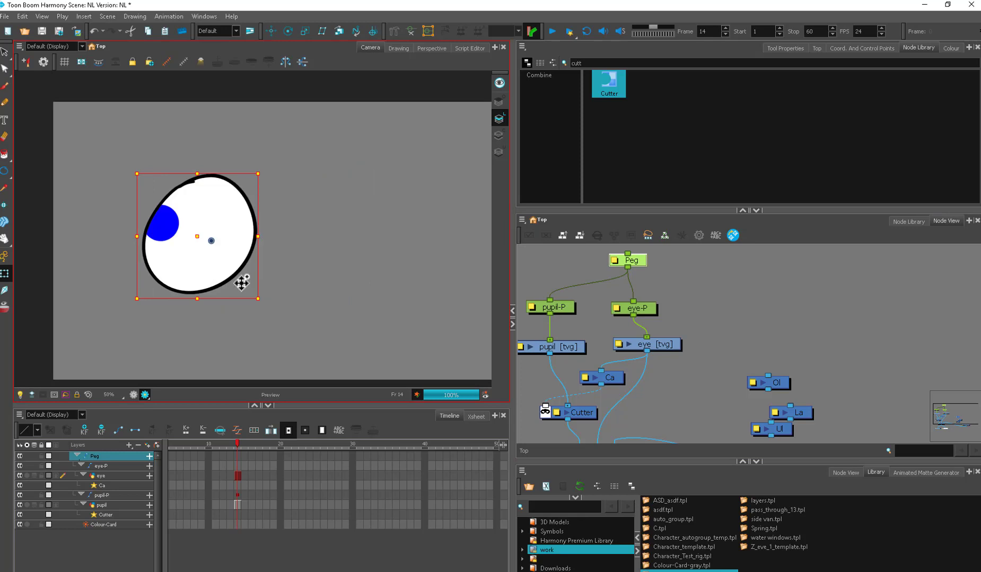
Draw a white-filled circle with a black outline beside the existing eye in the eye drawing using the Ellipse tool.
click(654, 344)
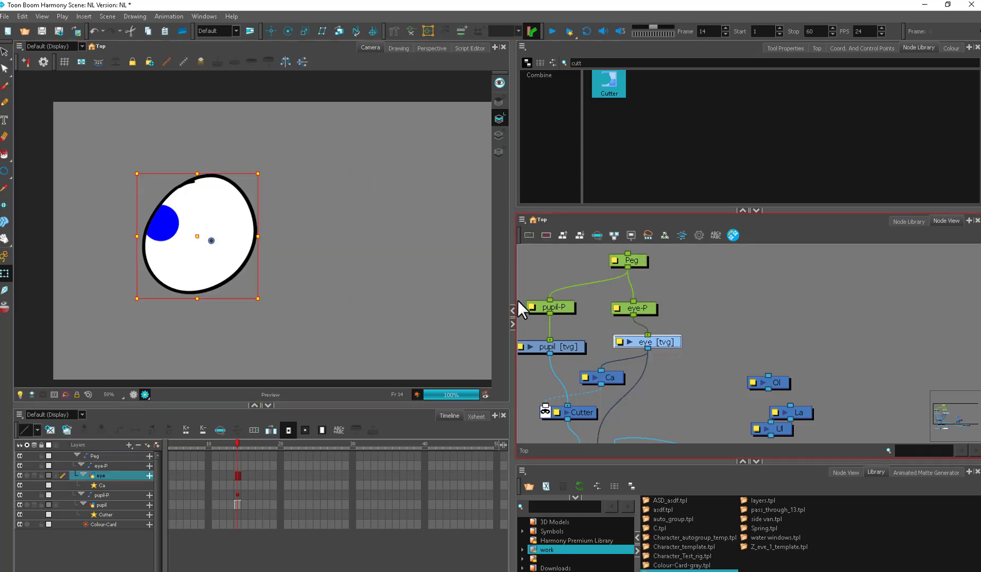
key(alt+=)
drag(342, 258, 318, 258)
scroll(339, 258, up, 3)
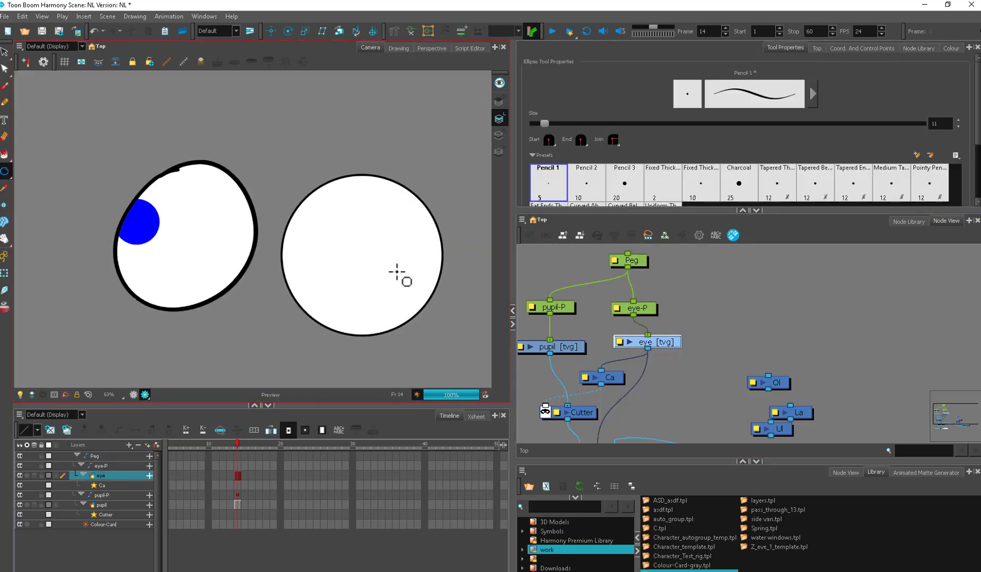
Select the new circle's outline and examine its centre line and thickness contours with the Pencil Editor.
key(alt+s)
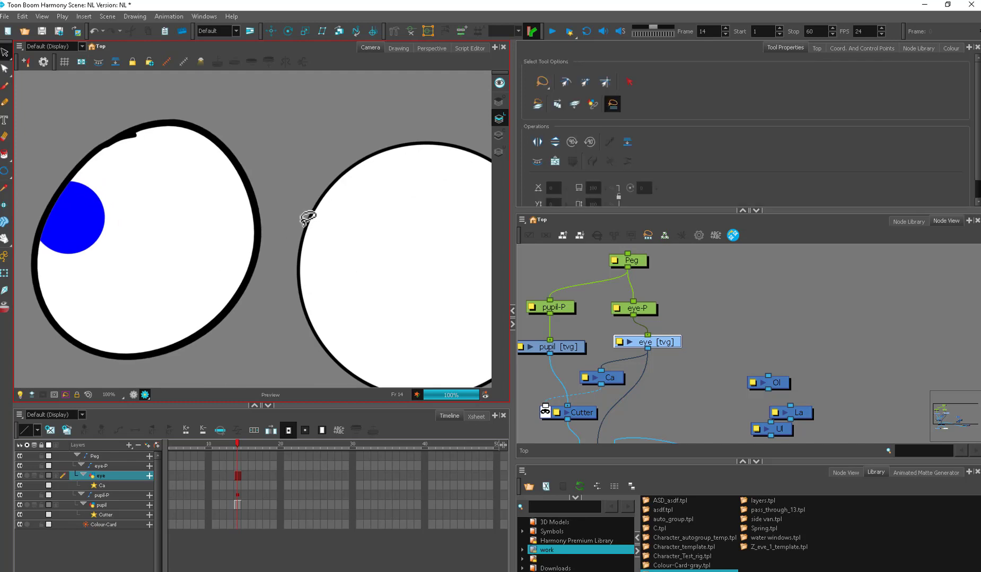
click(307, 218)
scroll(304, 223, up, 4)
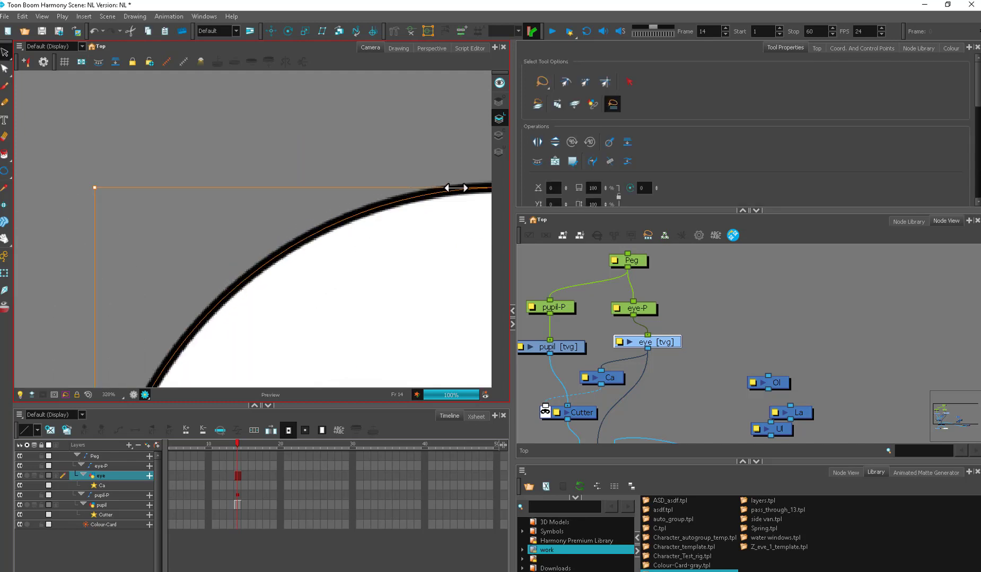
key(alt+v)
key(alt+shift+q)
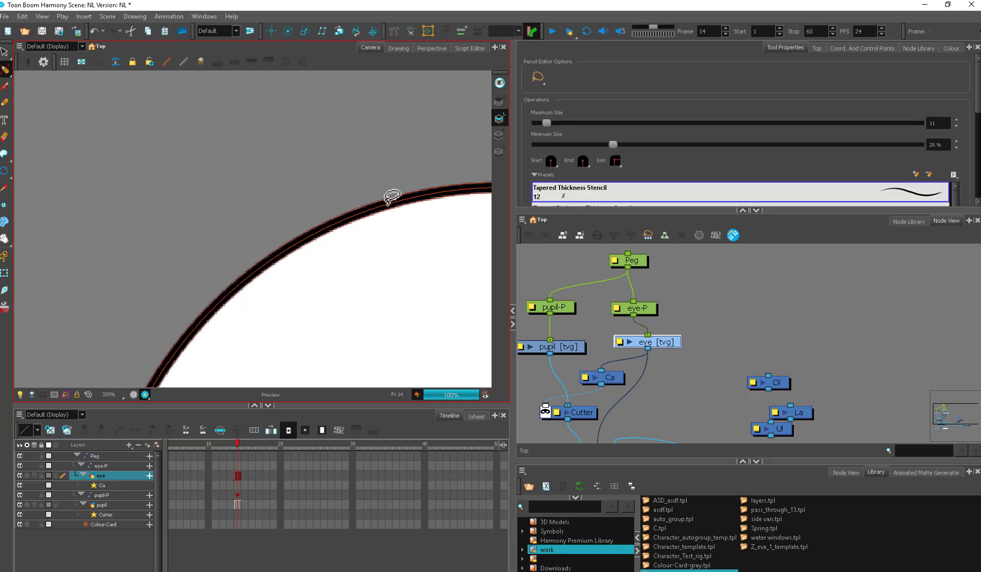
Pull the circle's right side outward and slightly up with the Contour Editor.
scroll(371, 207, down, 4)
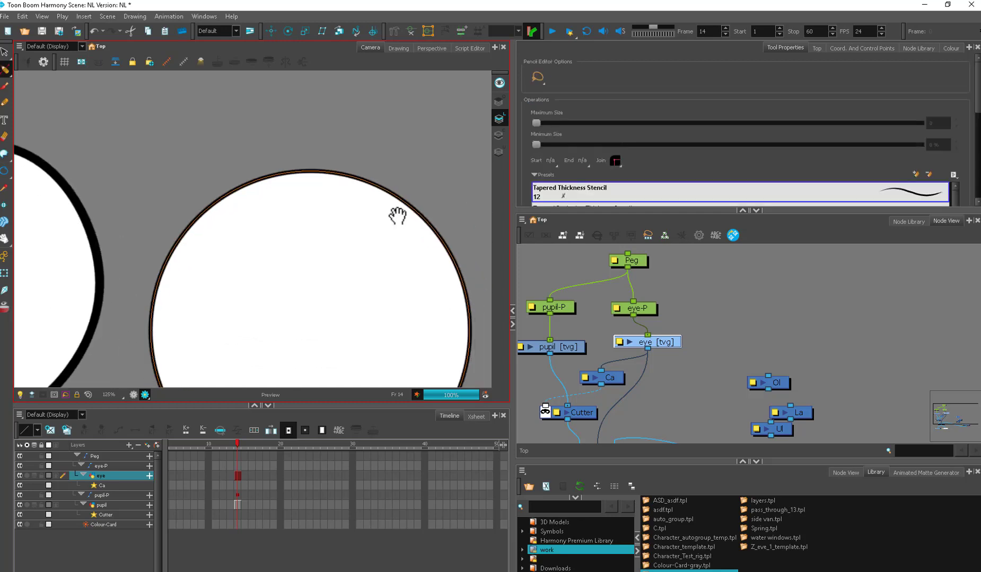
key(alt+q)
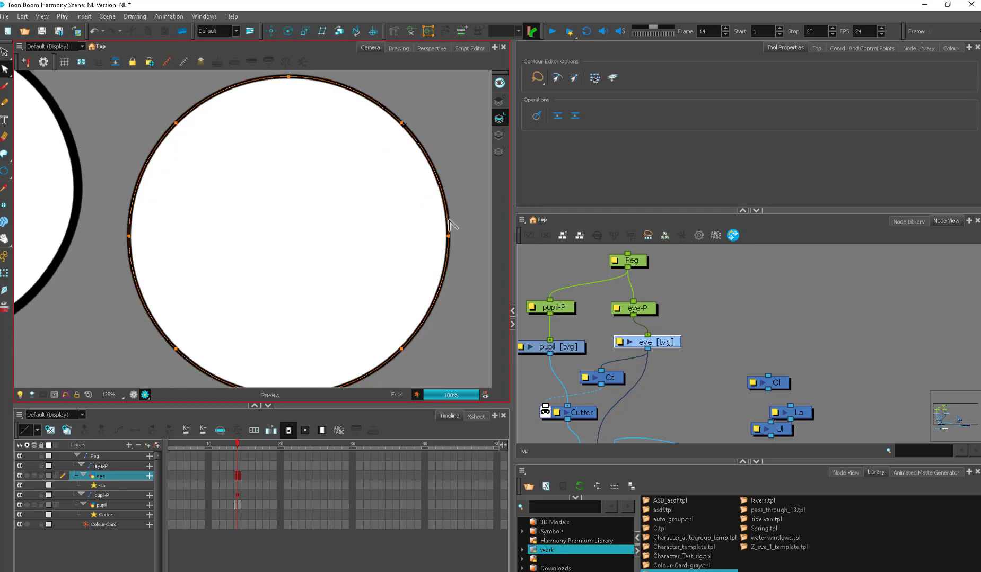
drag(451, 225, 480, 199)
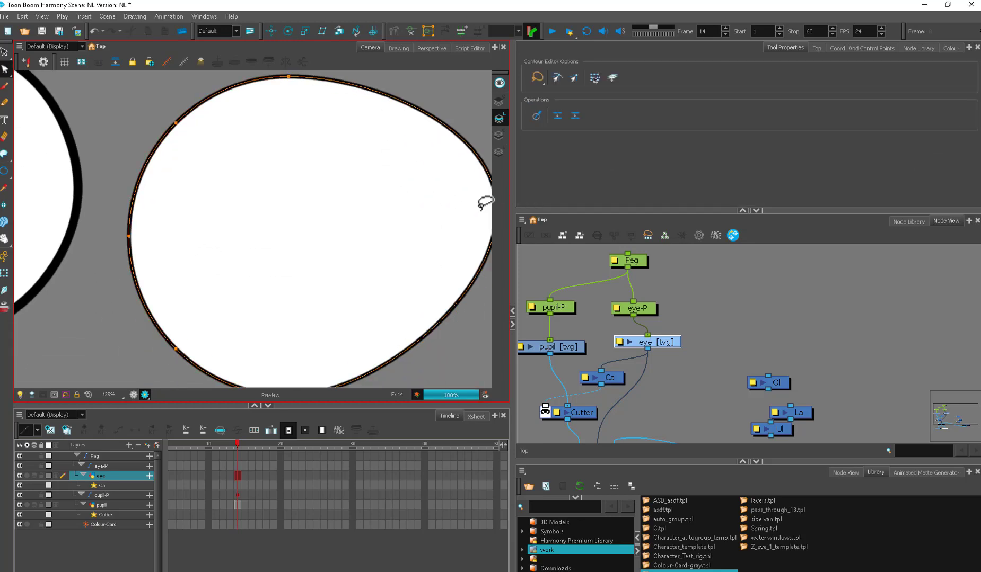
Undo the last contour pull and thicken the new circle's outline along its right side with the Pencil Editor.
key(ctrl+z)
scroll(424, 239, down, 1)
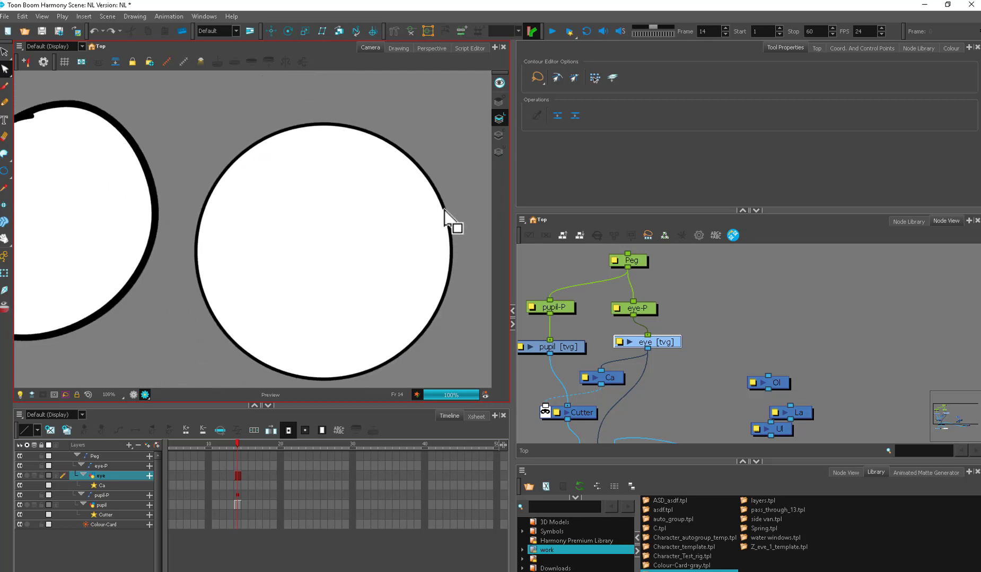
key(alt+shift+q)
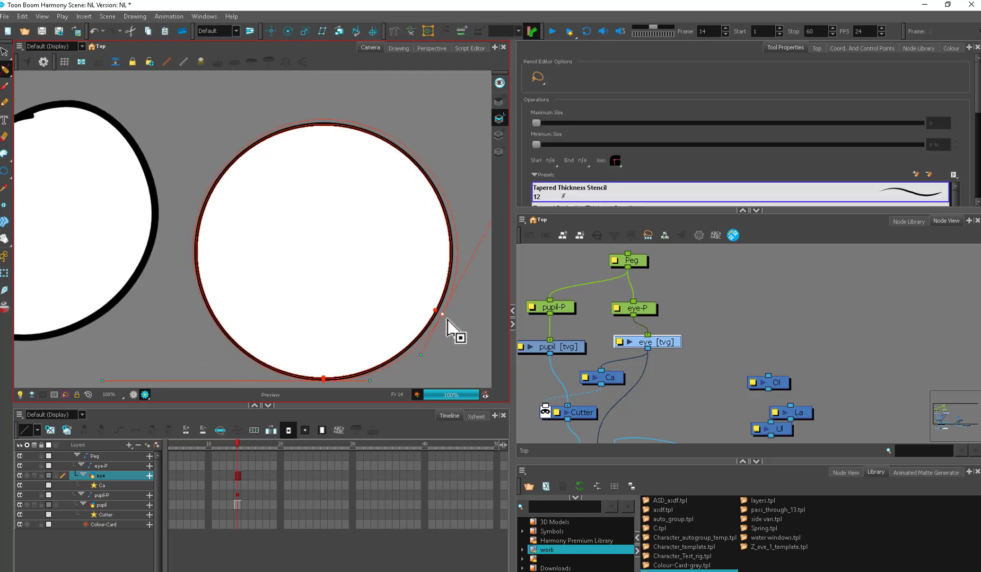
mouse_move(453, 326)
mouse_down()
mouse_move(440, 319)
mouse_move(455, 265)
mouse_up()
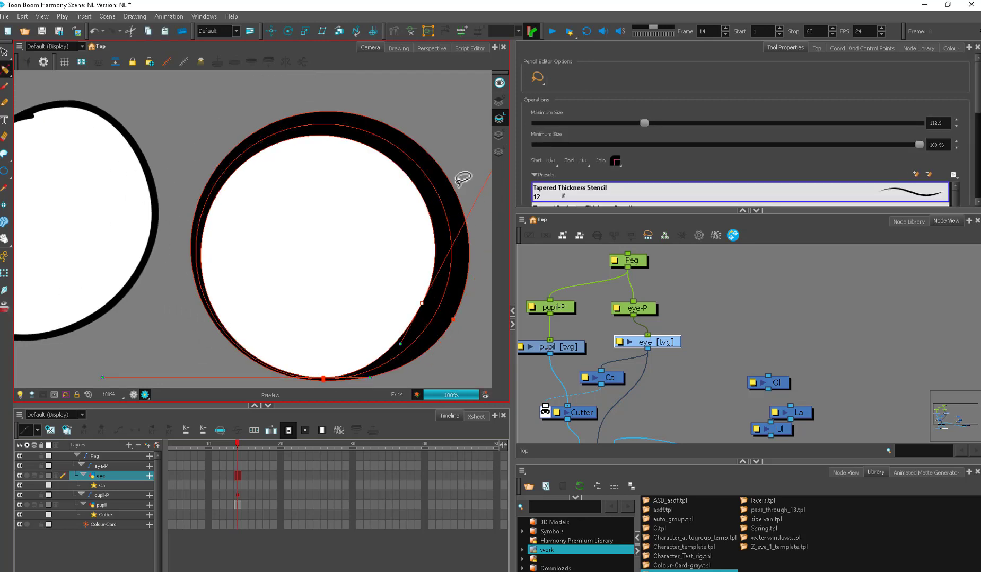
Move the blue pupil from the old eye onto the new circle's upper-right edge, beside the thickened outline.
scroll(413, 287, down, 3)
scroll(371, 318, up, 2)
key(alt+q)
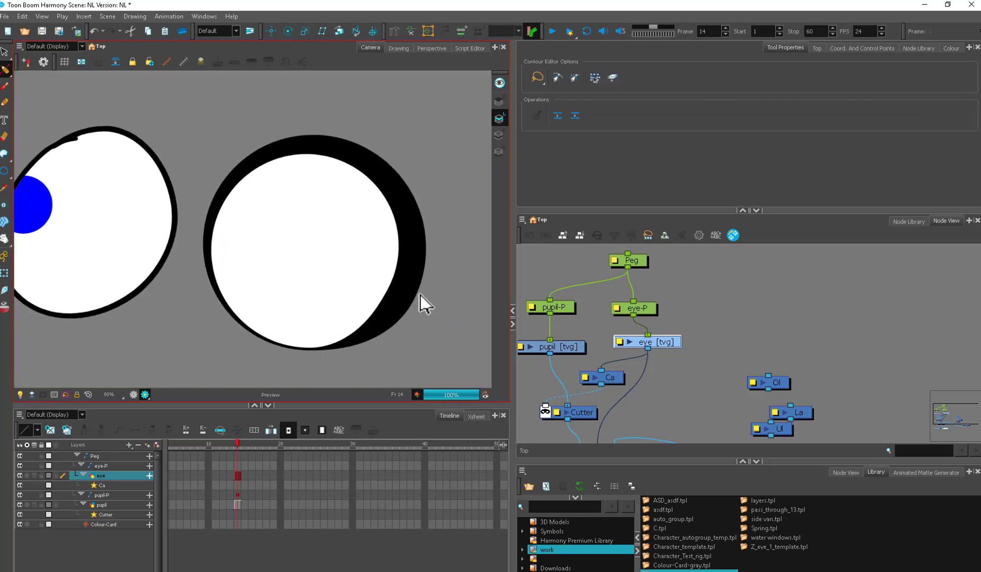
scroll(397, 280, down, 1)
drag(396, 280, 440, 312)
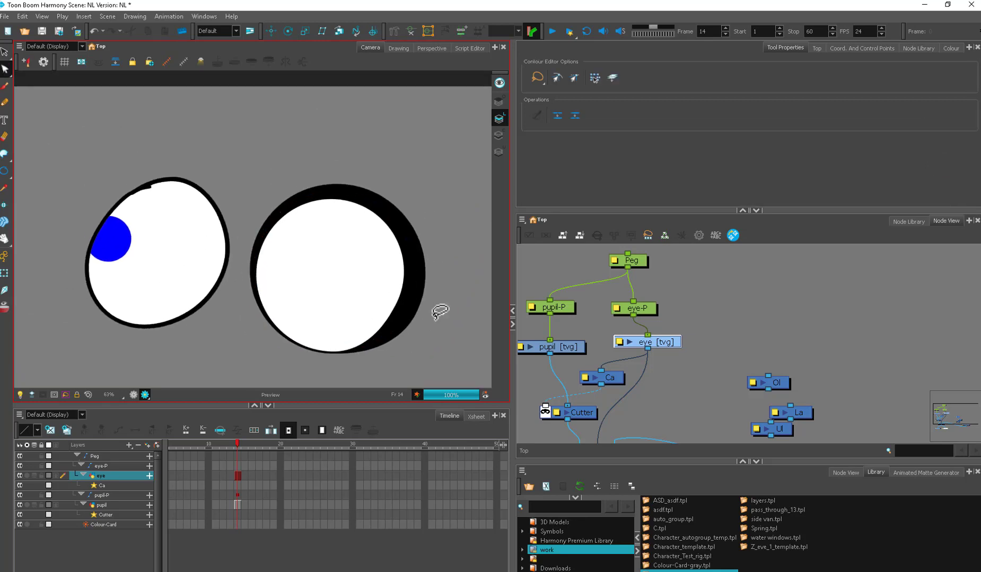
key(shift+t)
drag(124, 243, 408, 260)
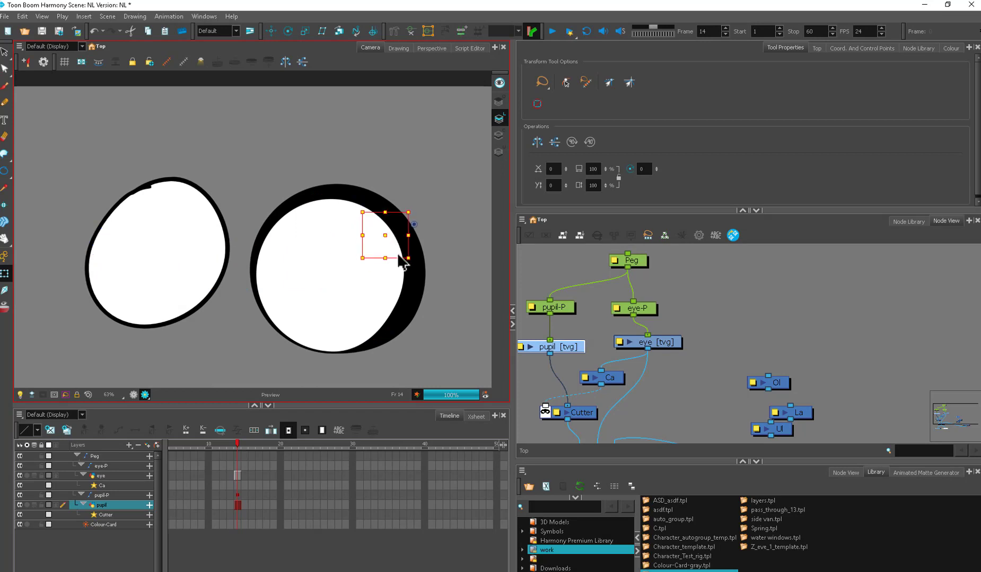
Select the new circle on the eye drawing's colour-art layer and examine its fill boundary under the thick outline.
click(668, 343)
key(alt+s)
click(498, 136)
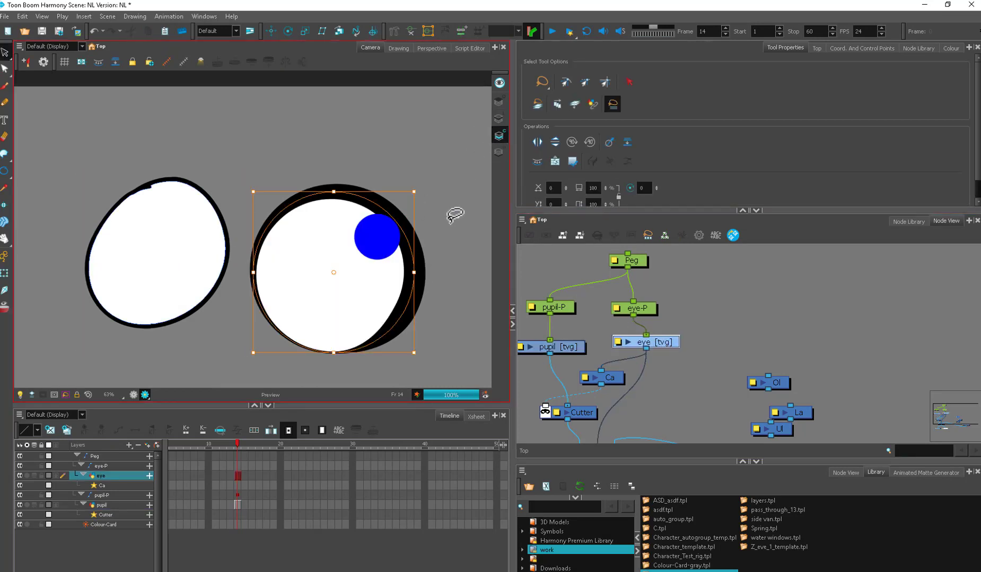
drag(446, 278, 432, 274)
key(shift+t)
click(94, 322)
click(444, 318)
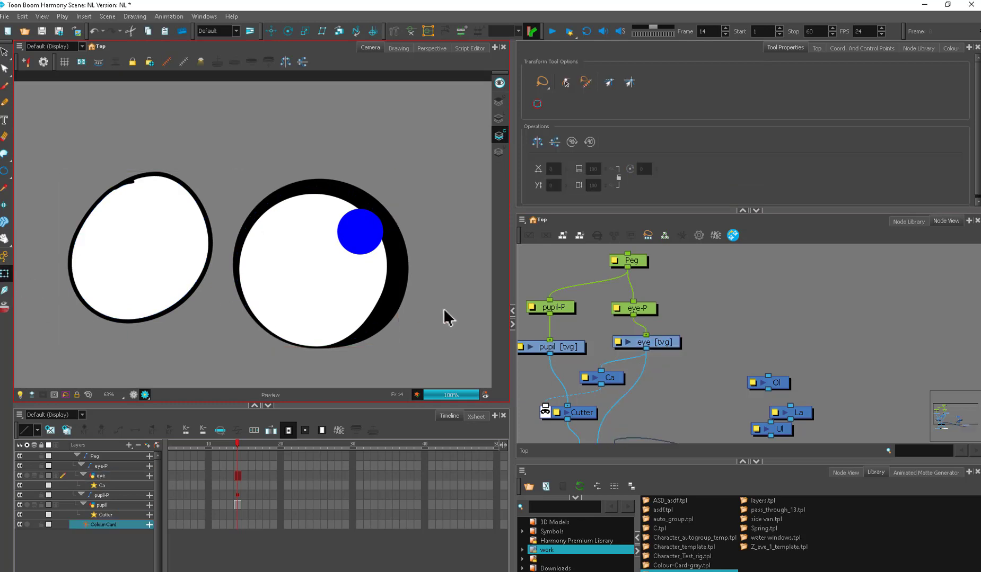
Try deleting the new circle's outline from the eye drawing's line-art layer, and undo the deletion.
key(2)
click(347, 263)
scroll(421, 283, up, 1)
drag(422, 284, 379, 250)
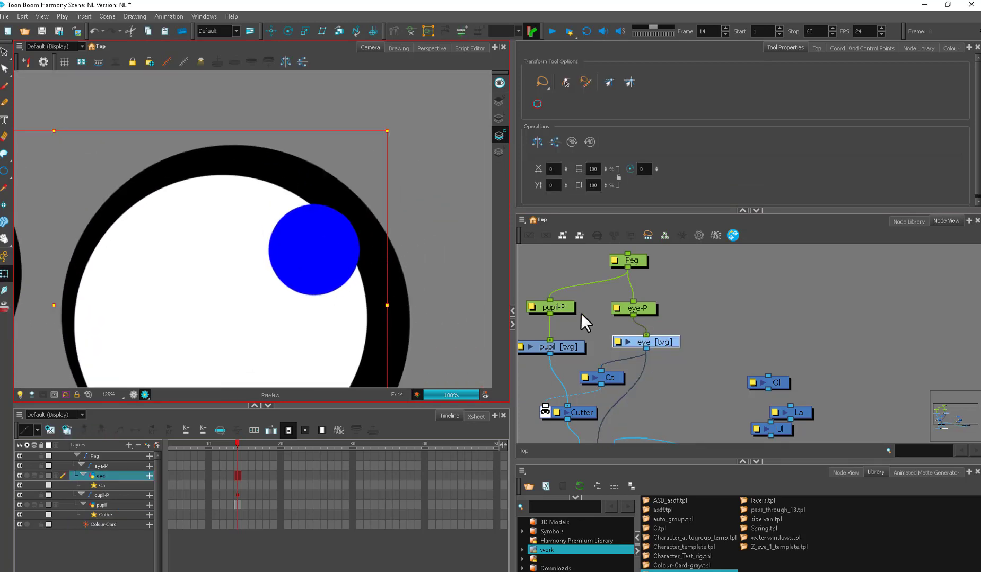
click(499, 117)
key(alt+s)
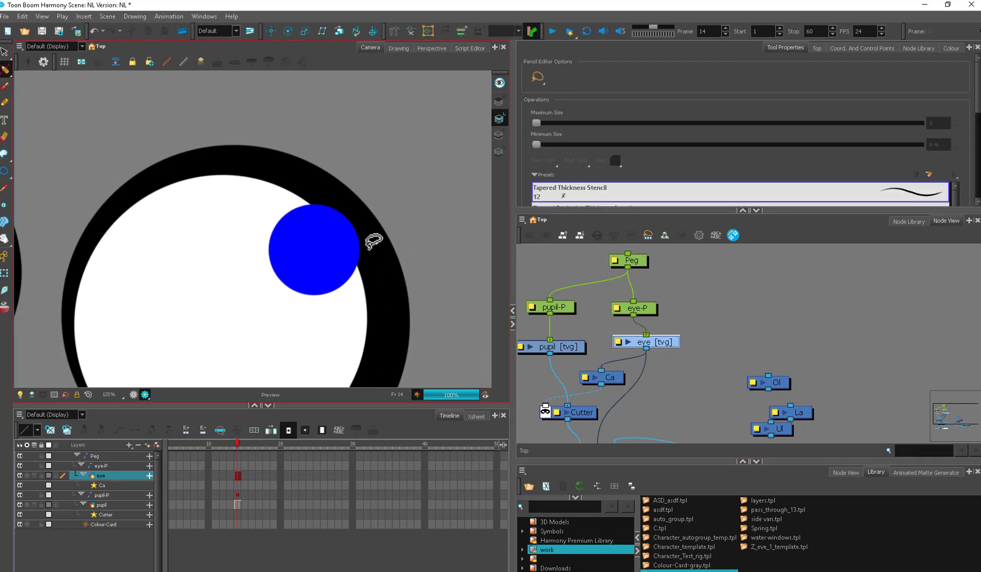
click(378, 254)
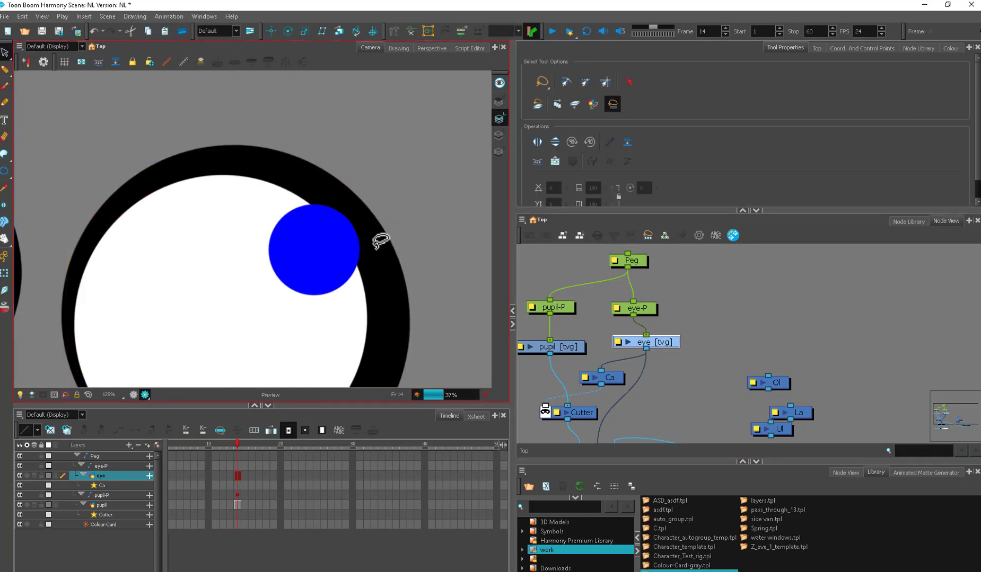
key(Delete)
key(ctrl+z)
key(2)
key(2)
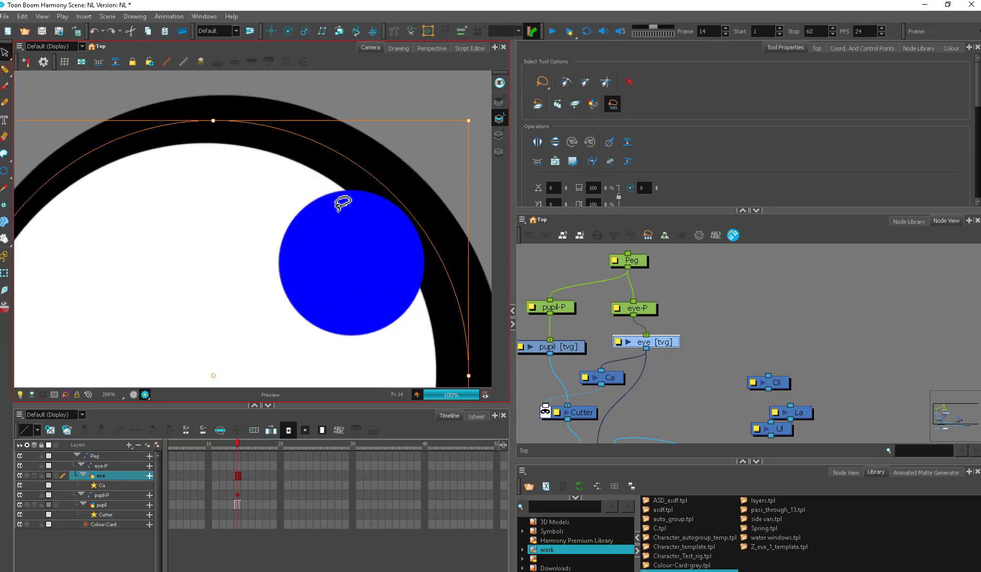
Replace the Ca node between the eye drawing and the Cutter's matte input with an Auto-Patch node.
key(shift+t)
click(742, 355)
scroll(742, 355, down, 3)
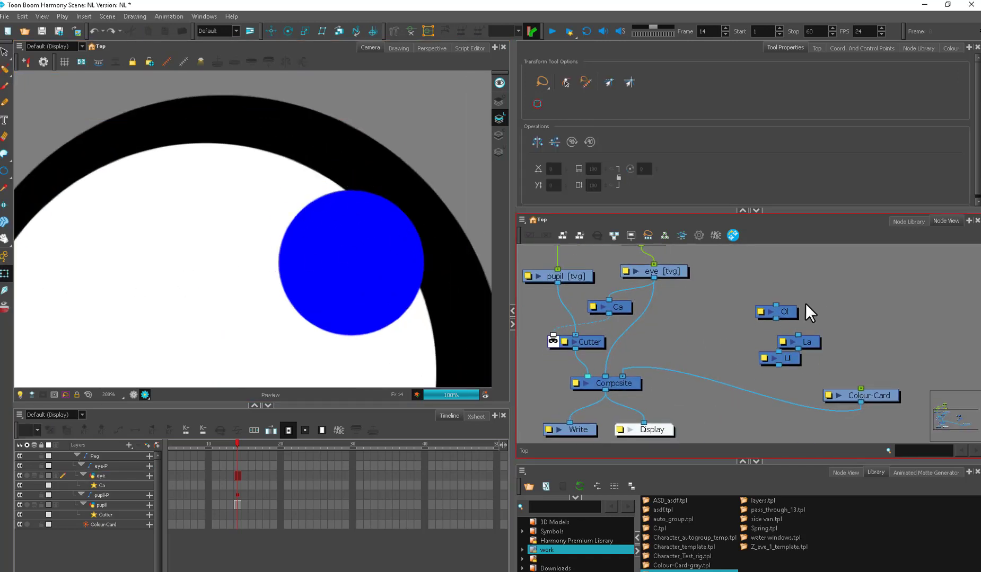
click(883, 56)
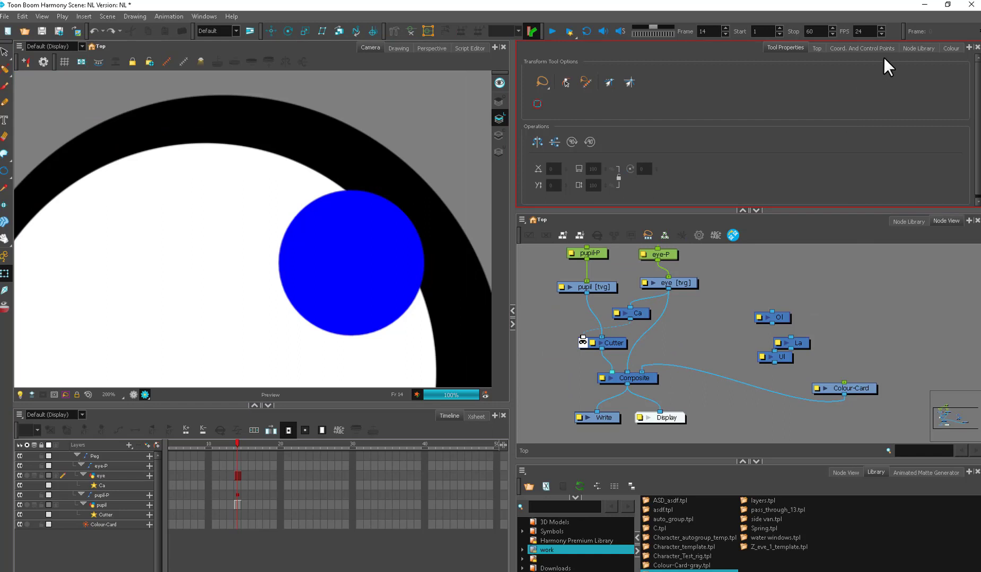
click(918, 48)
drag(711, 83, 653, 310)
click(638, 313)
key(Delete)
click(408, 316)
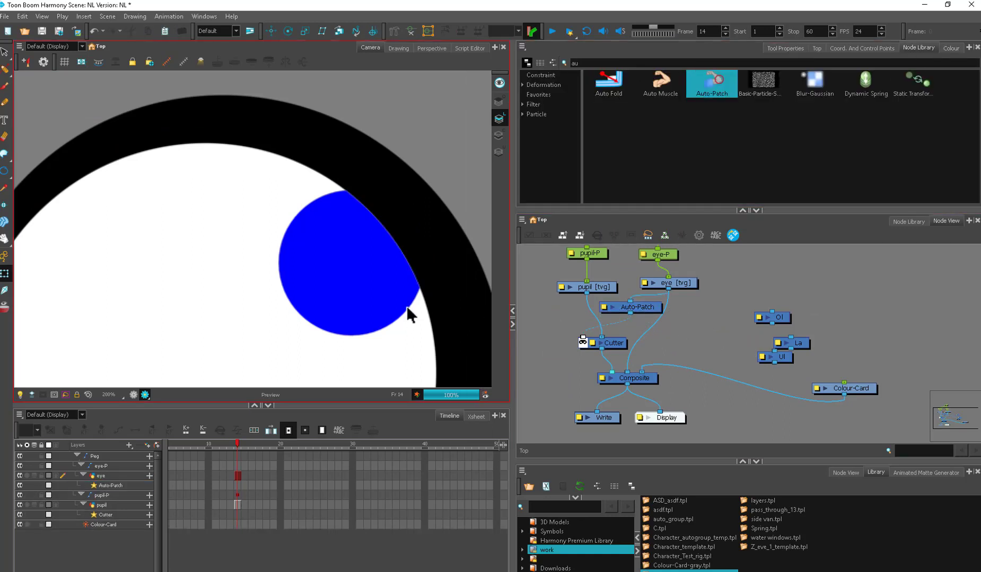
Shift the pupil slightly up and right beneath the thick outline and examine its clipped edge up close.
scroll(411, 307, up, 3)
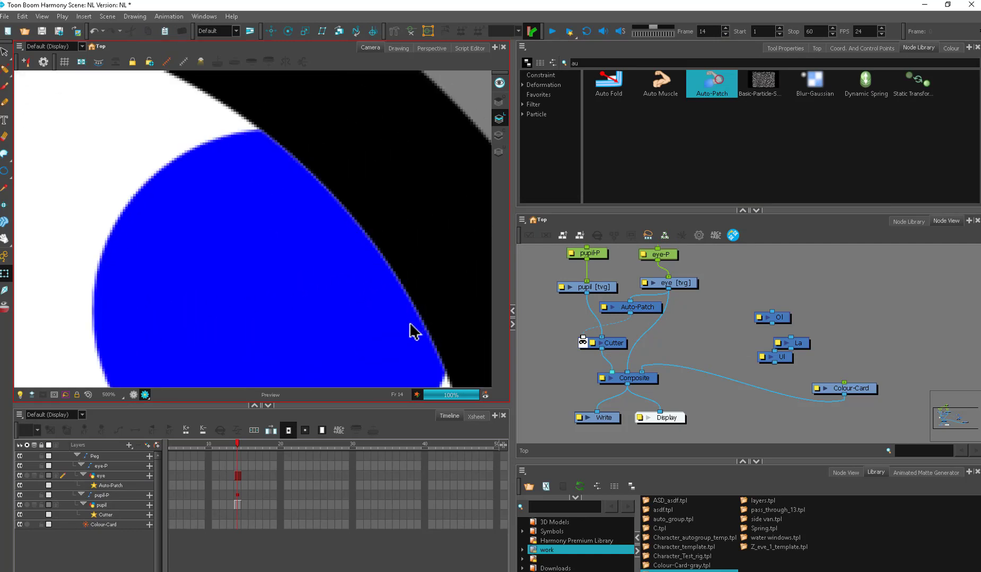
mouse_move(413, 332)
mouse_down()
mouse_move(341, 366)
mouse_move(453, 296)
mouse_up()
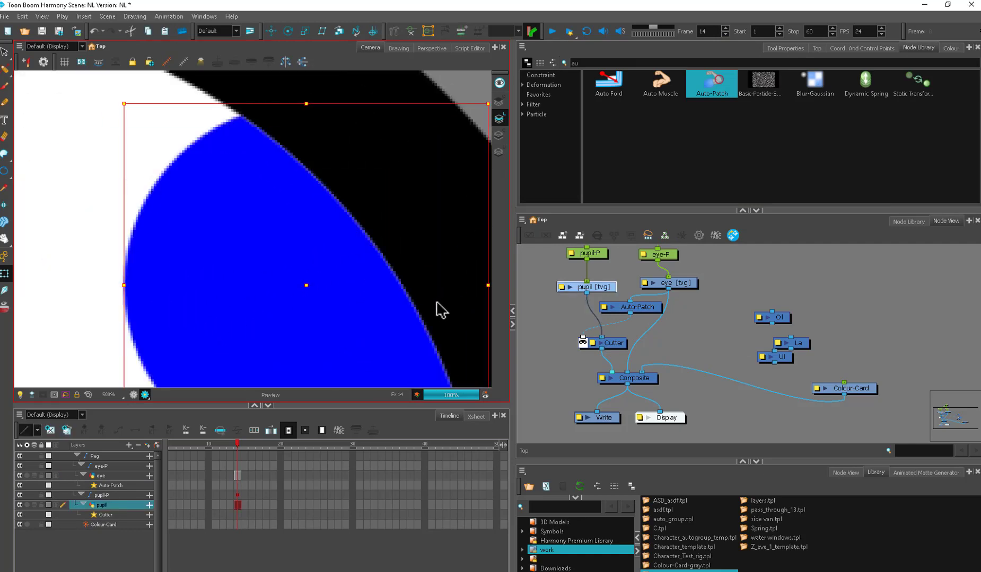
scroll(443, 315, up, 2)
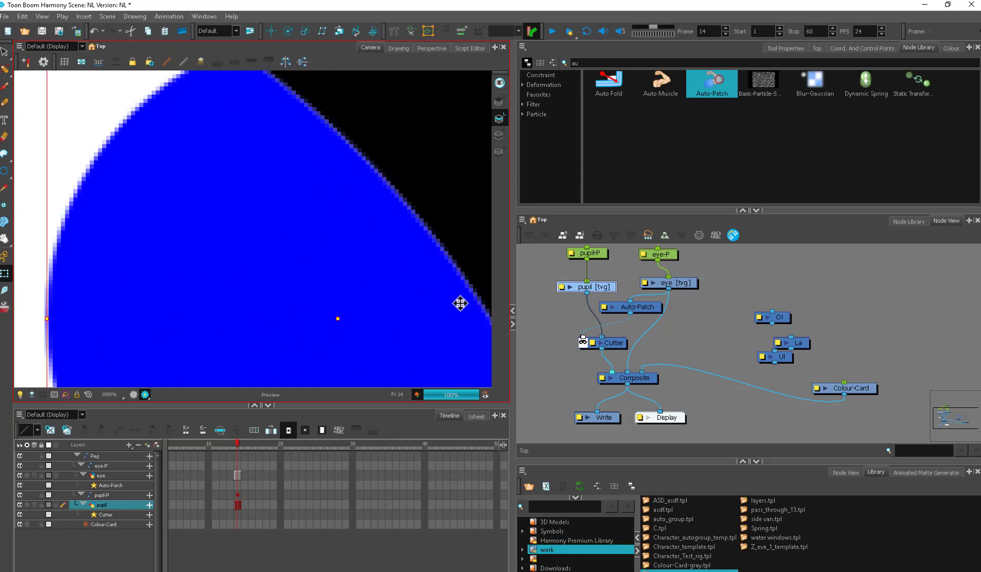
scroll(459, 303, down, 8)
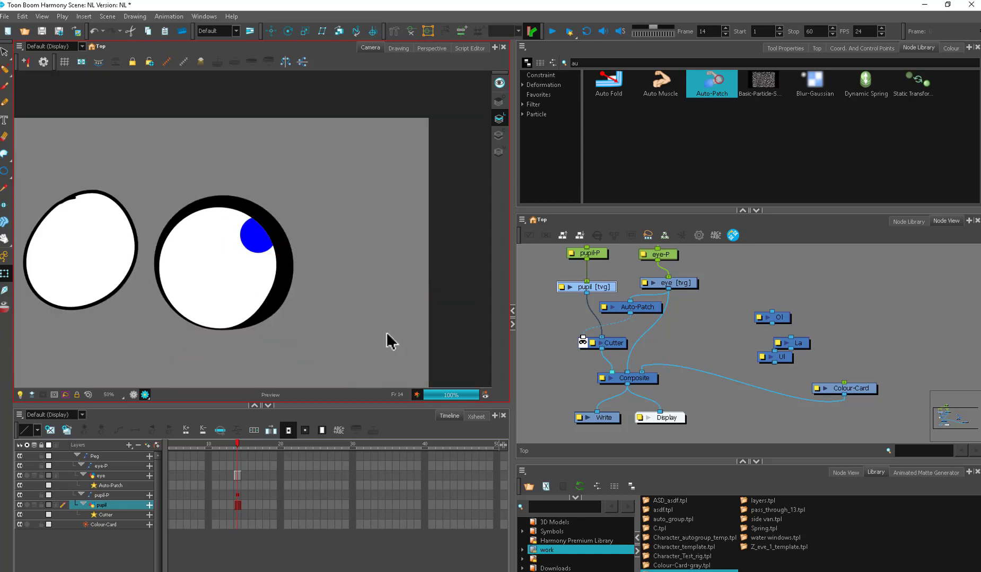
click(391, 342)
scroll(437, 330, up, 2)
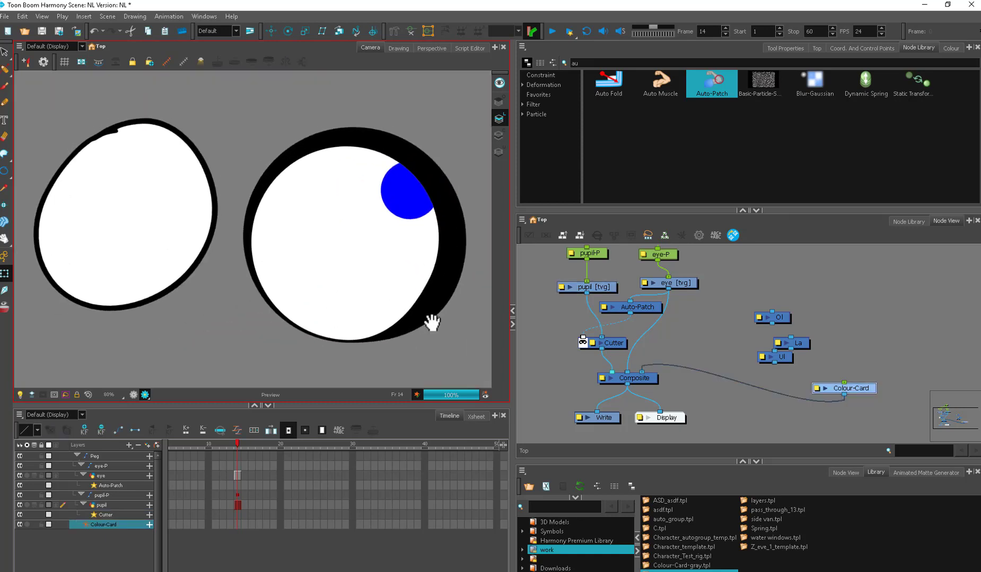
drag(431, 324, 434, 344)
Rearrange the Auto-Patch and Cutter nodes and lower the Composite node to make room in the network.
drag(639, 312, 623, 351)
click(681, 317)
click(646, 380)
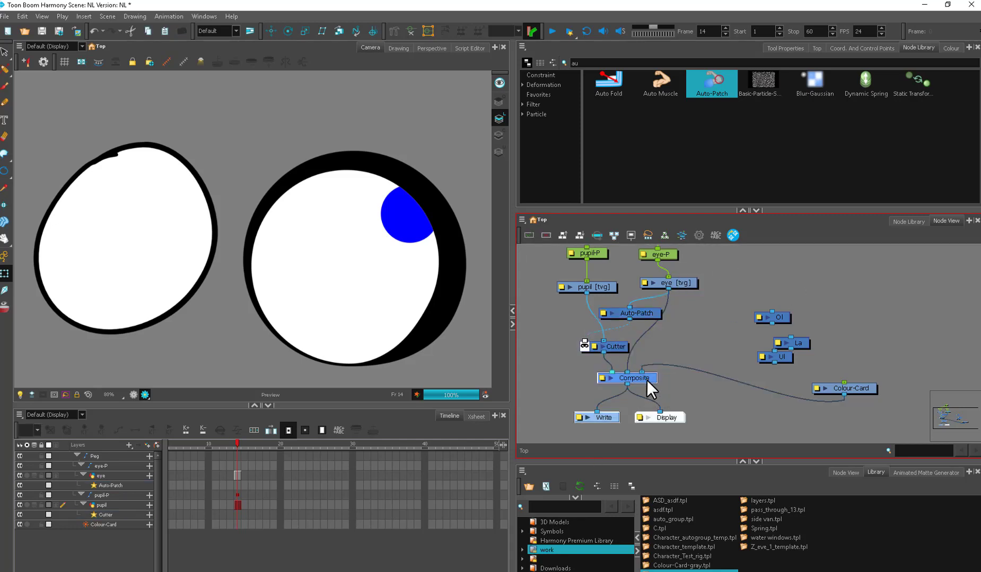
drag(647, 389, 656, 424)
Replace the Auto-Patch node with a pasted Ca node between the eye drawing and the Cutter's matte input.
click(652, 313)
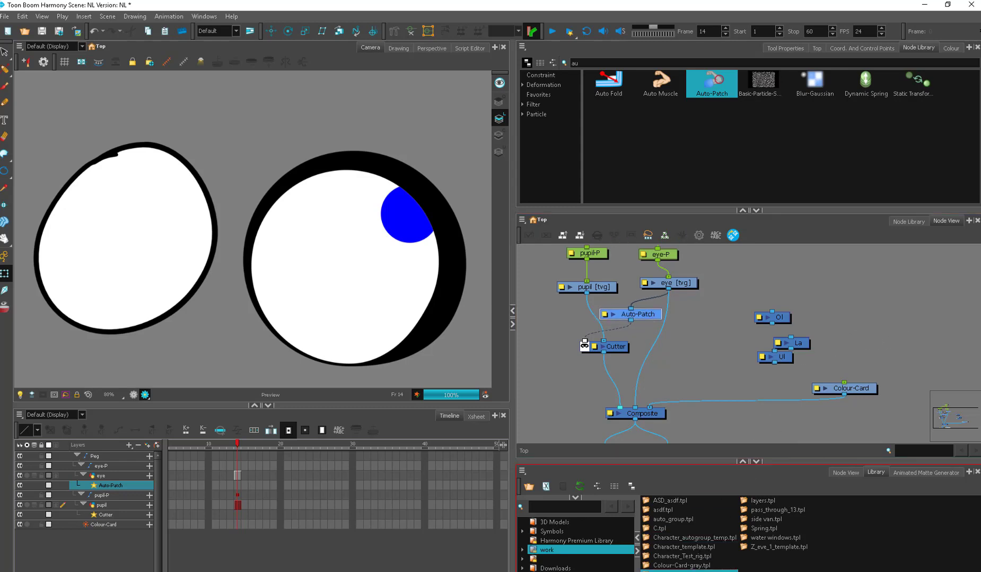
key(ctrl+v)
key(Delete)
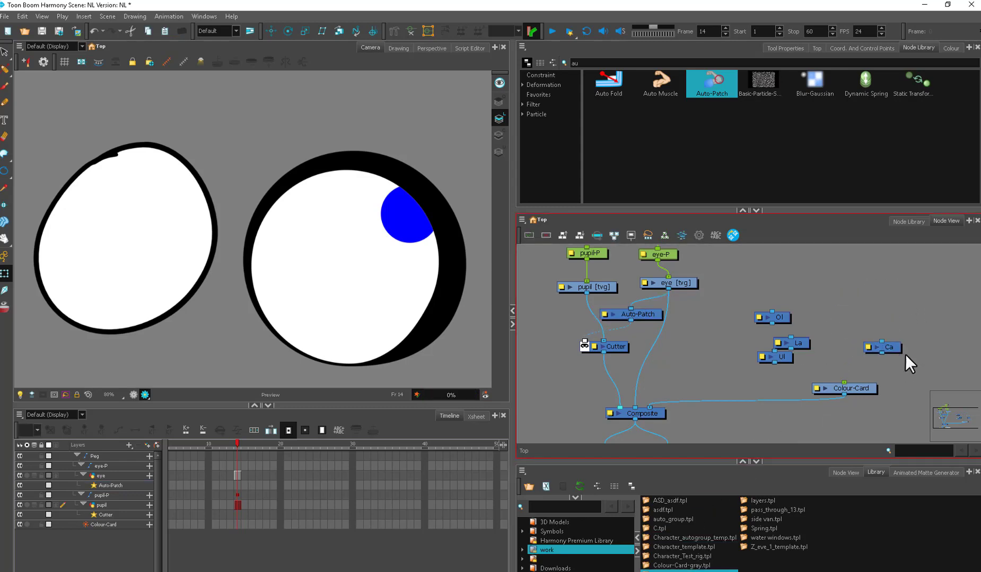
click(658, 315)
key(Delete)
drag(884, 346, 681, 308)
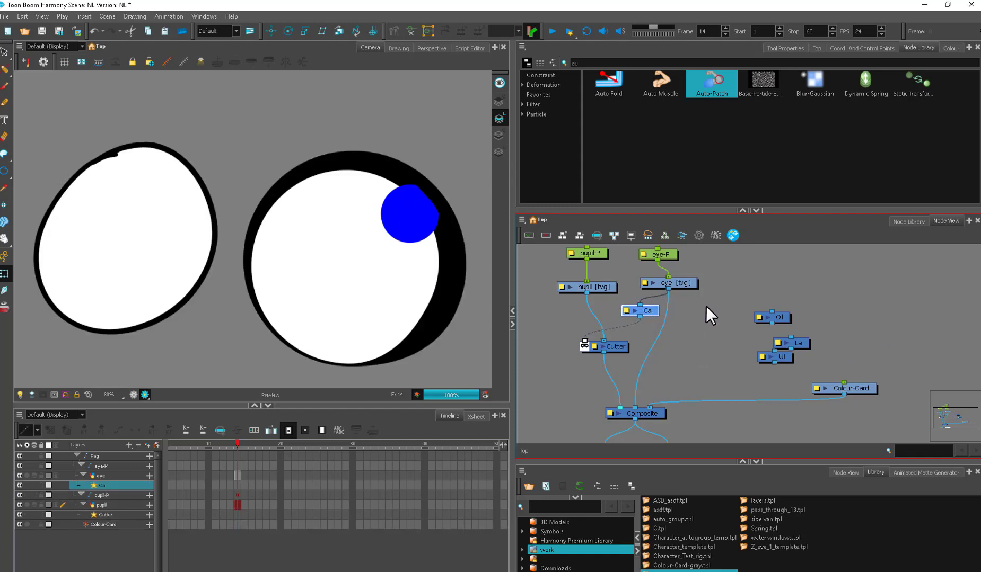
Connect the La node between the eye drawing and the Composite's frontmost input, and check the pupil's edge against the outline.
drag(797, 340, 670, 353)
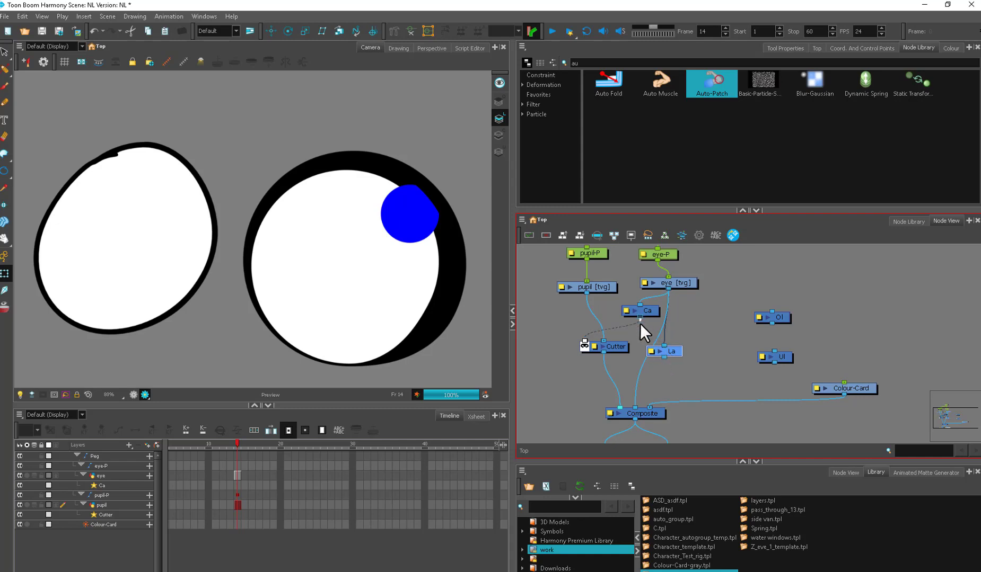
drag(612, 402, 615, 406)
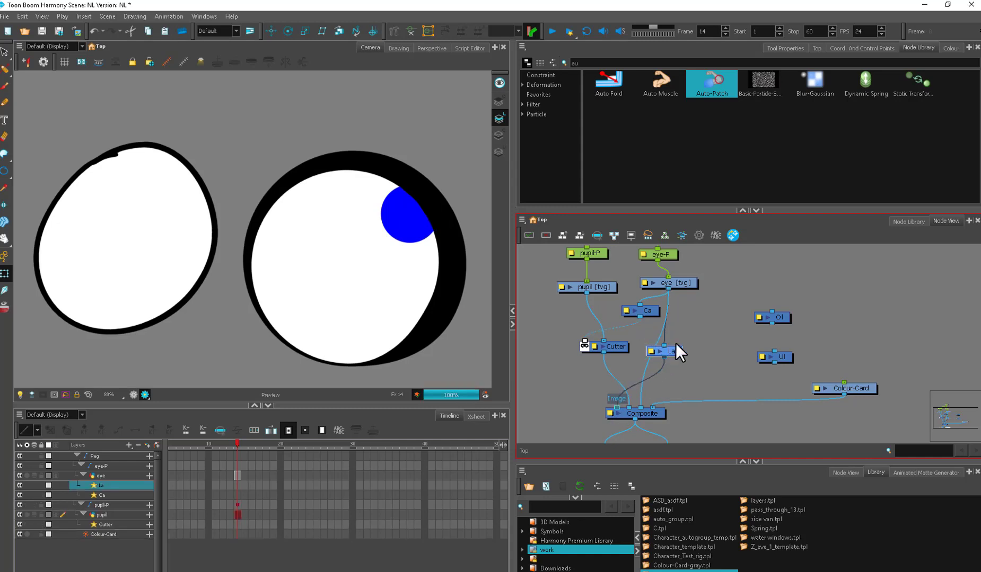
click(547, 285)
scroll(383, 324, up, 5)
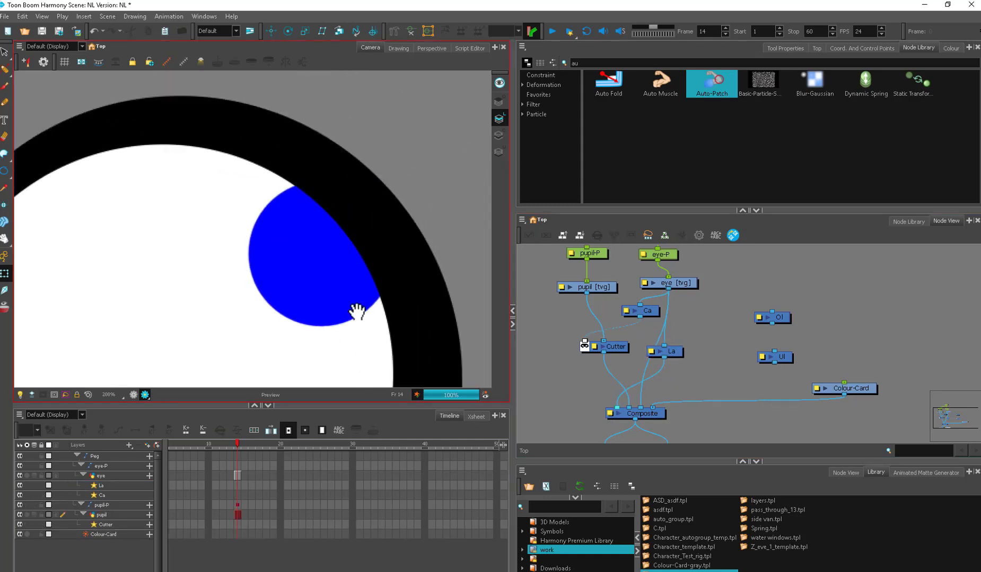
scroll(357, 311, up, 2)
scroll(436, 328, up, 2)
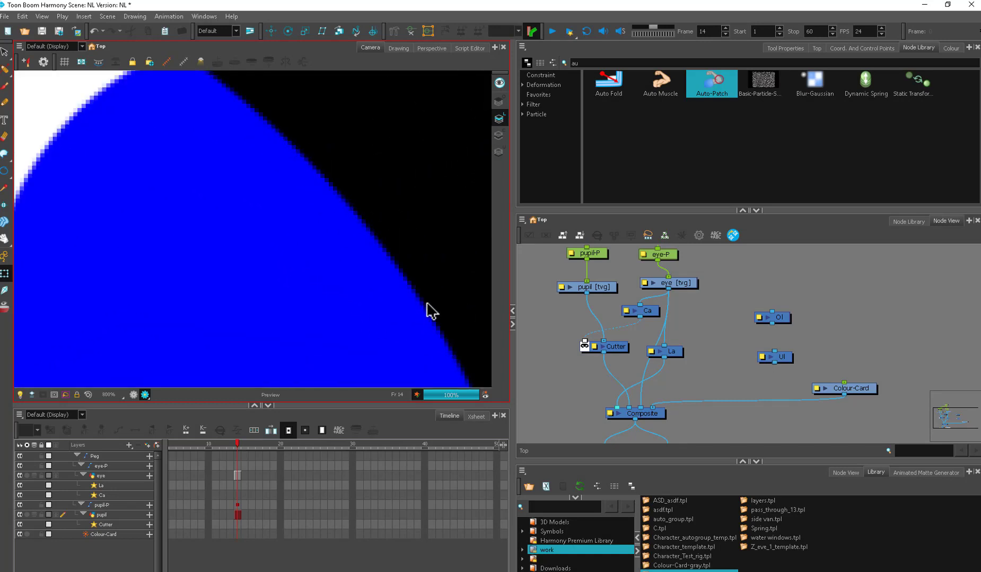
scroll(405, 296, down, 6)
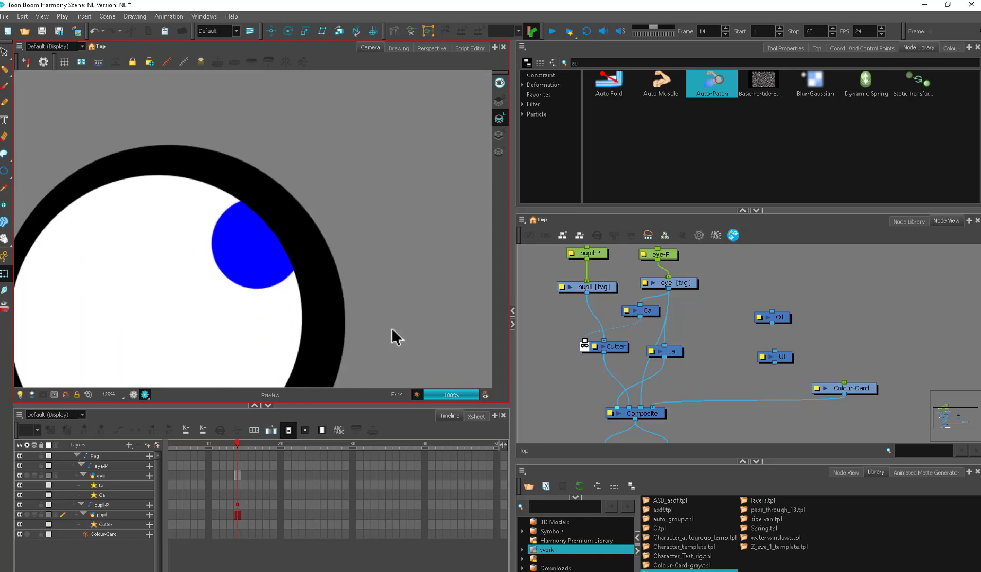
Feed the Composite from the Ca node instead of directly from the eye drawing, and move La to the right of Ca.
mouse_move(679, 323)
mouse_down()
mouse_move(701, 293)
mouse_move(676, 314)
mouse_up()
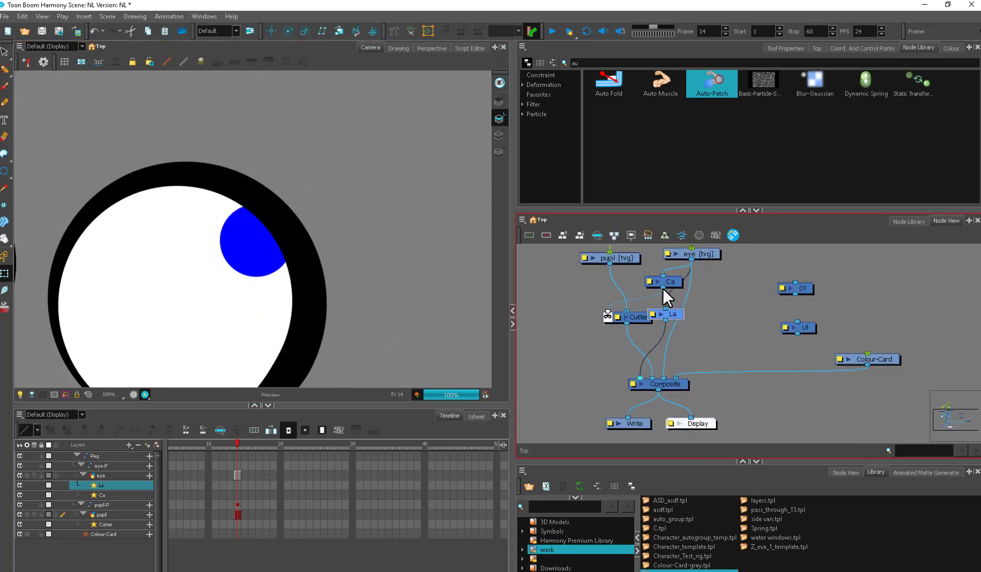
drag(661, 367, 666, 378)
drag(669, 309, 731, 302)
click(679, 281)
scroll(712, 278, up, 2)
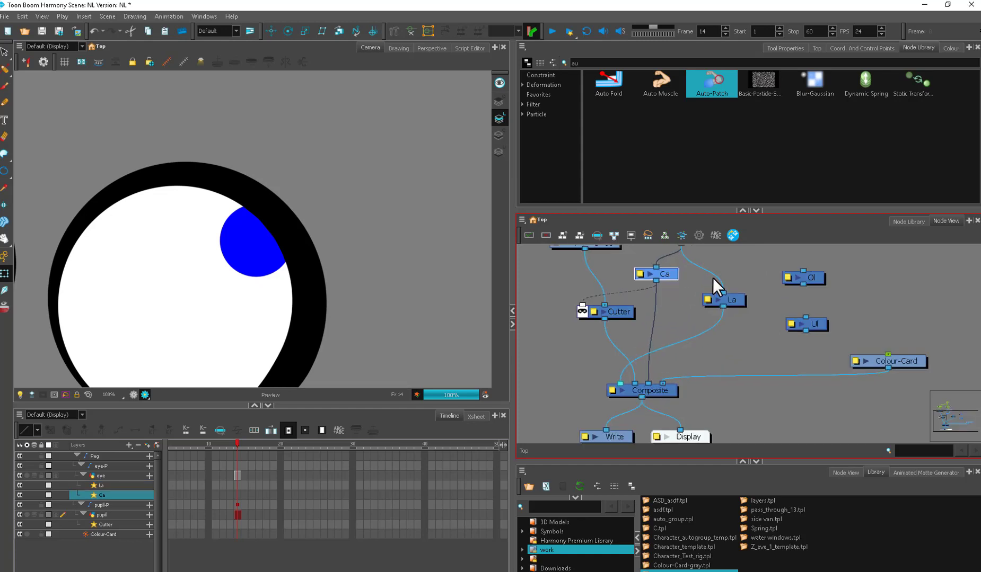
Enlarge the node network area and examine how the eye drawing feeds Ca, La, the Cutter's matte and the Composite.
drag(688, 212, 688, 136)
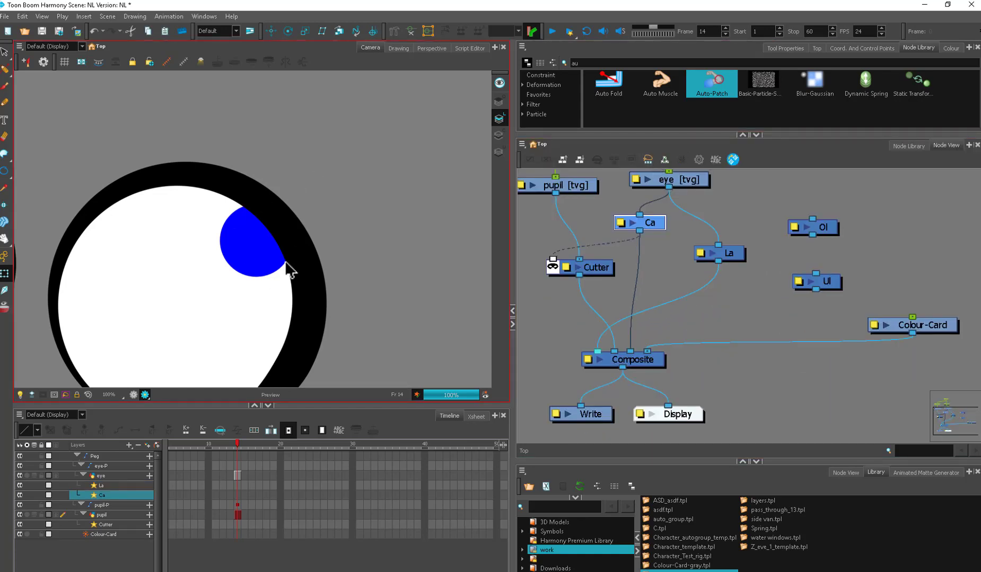
drag(310, 270, 405, 252)
scroll(698, 246, up, 3)
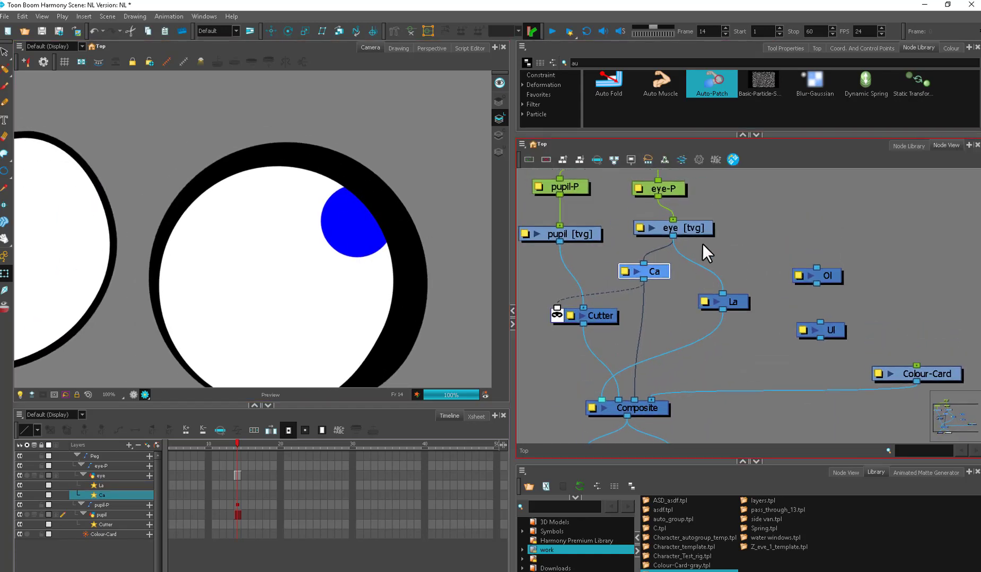
click(699, 234)
scroll(689, 245, up, 2)
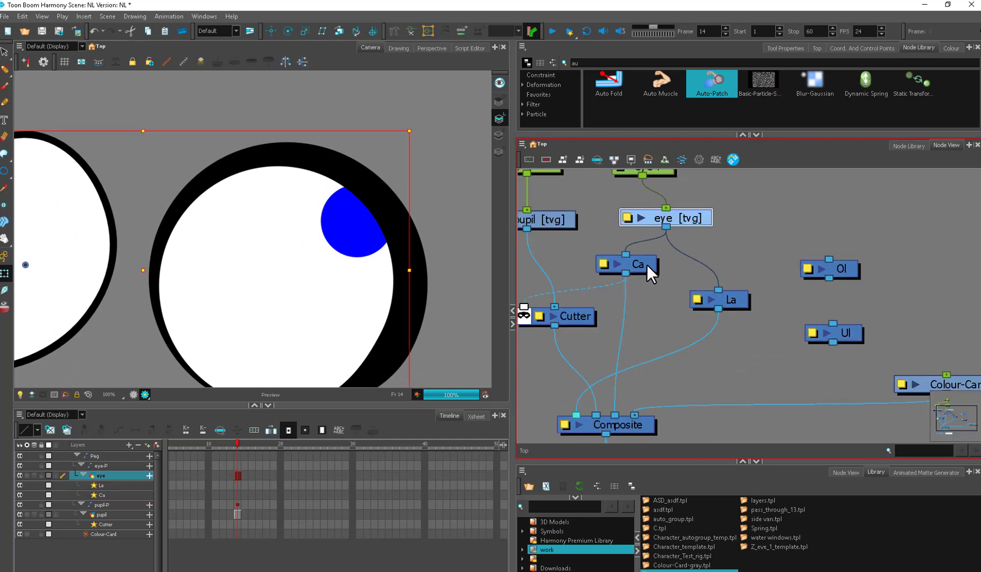
drag(646, 264, 676, 253)
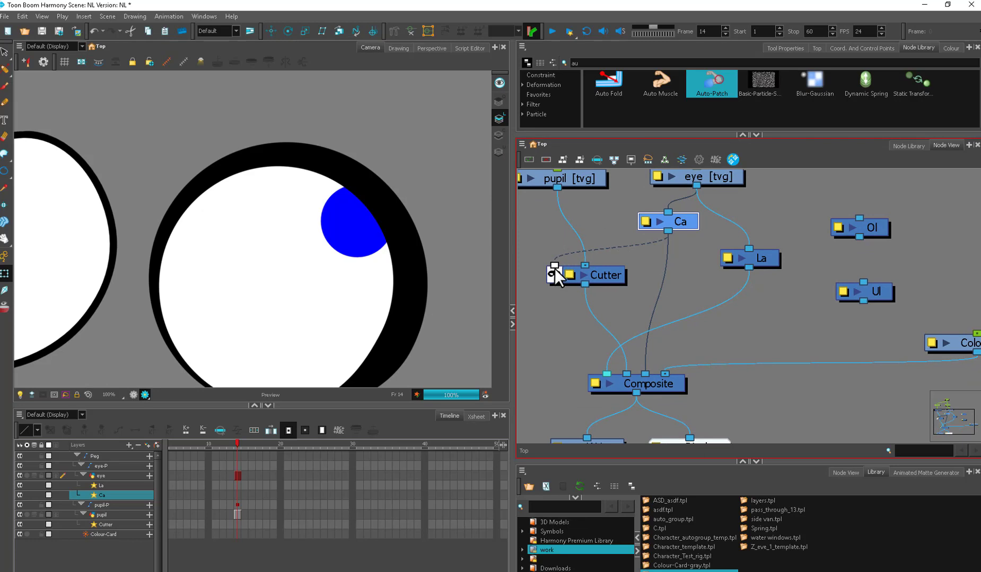
Move La below Ca and unplug it from the Composite to examine the pupil's edge, reconnecting it to the frontmost input.
drag(774, 266, 681, 281)
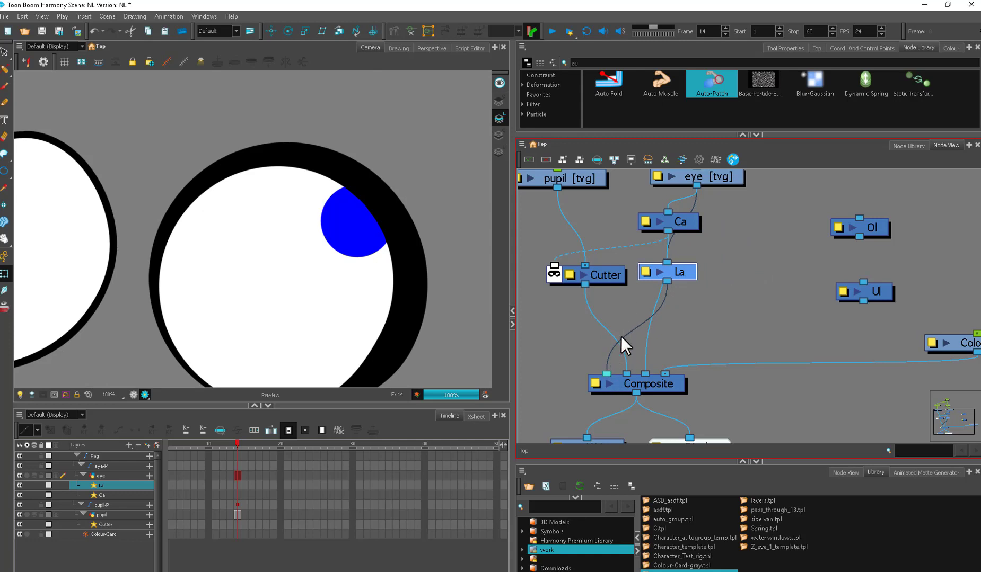
key(Delete)
scroll(377, 300, up, 5)
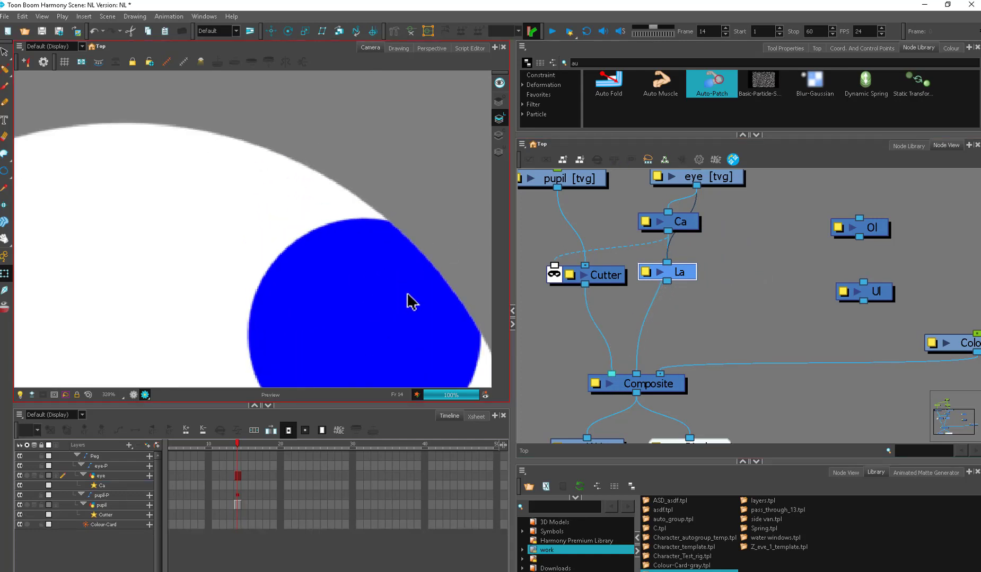
drag(459, 302, 356, 274)
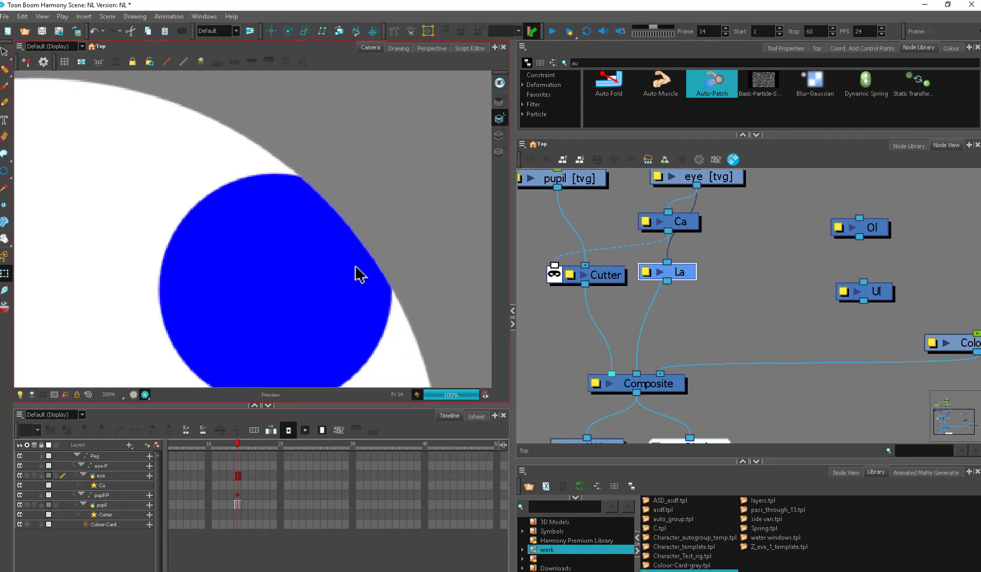
scroll(434, 296, up, 2)
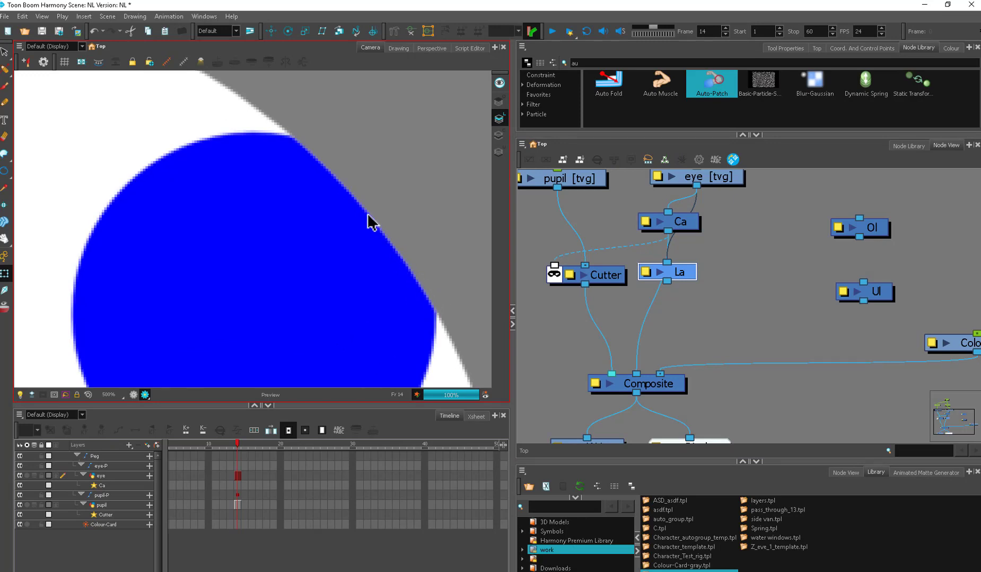
drag(666, 281, 601, 372)
scroll(426, 324, down, 9)
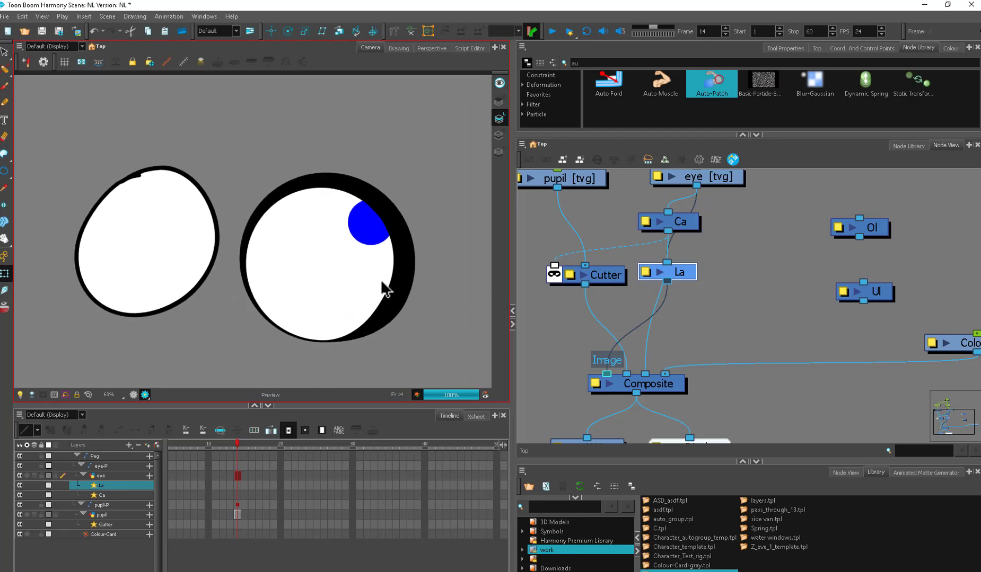
Move the pupil from the thick-outlined eye across to the neighbouring thin-outlined eye.
click(718, 241)
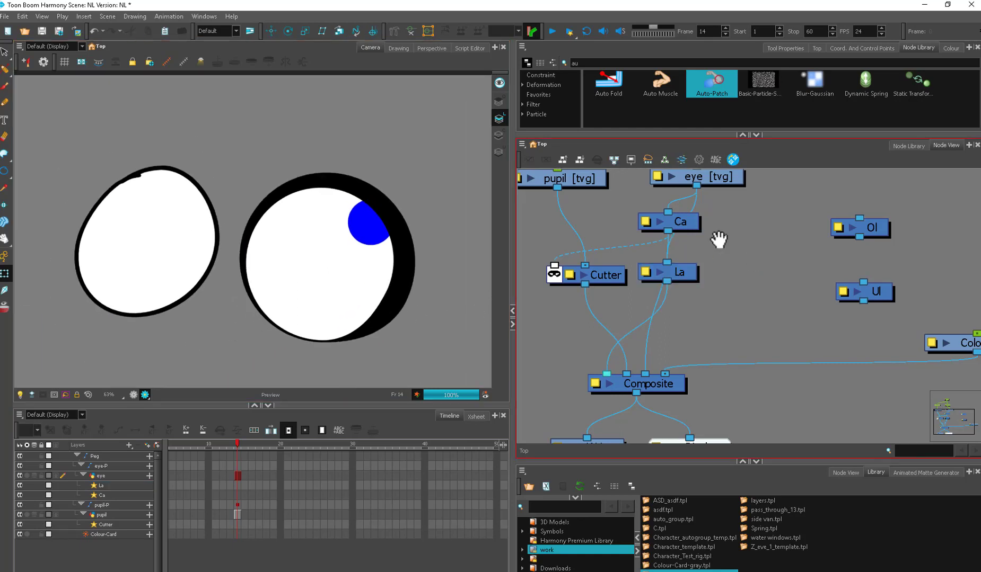
scroll(672, 339, down, 3)
click(373, 227)
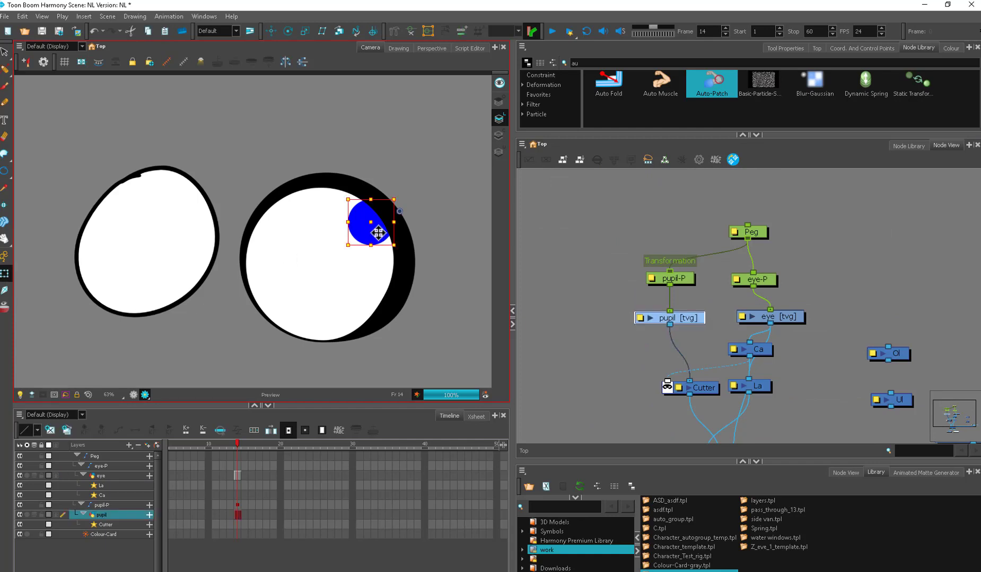
drag(373, 227, 208, 228)
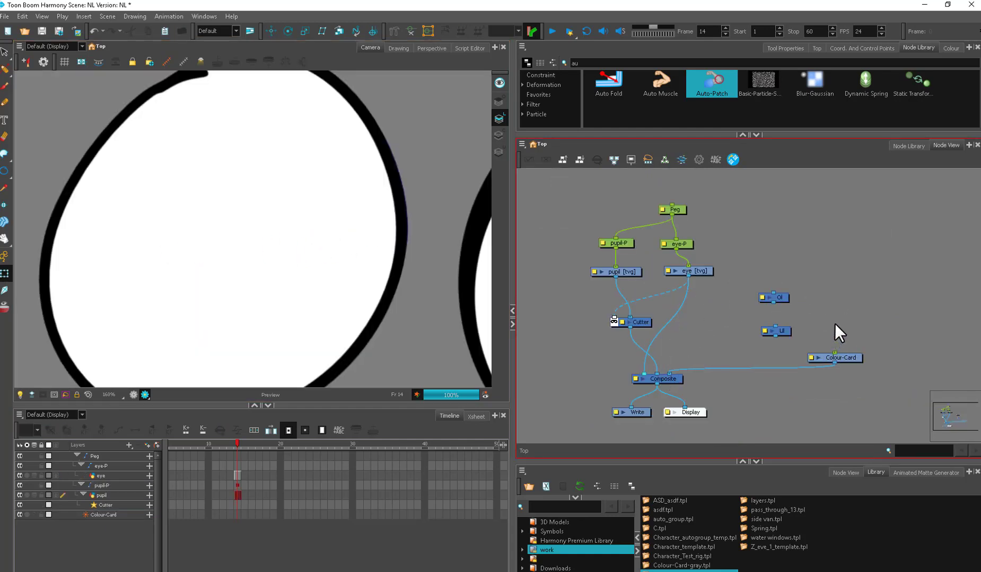
Add an Auto-Patch node between the eye drawing and the Cutter's matte input.
drag(713, 91, 658, 302)
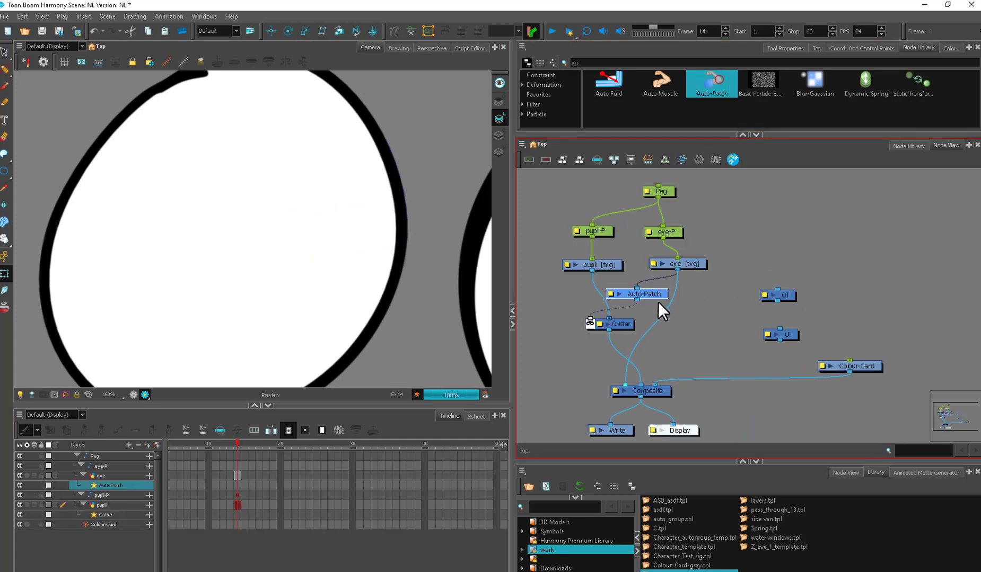
scroll(203, 258, down, 4)
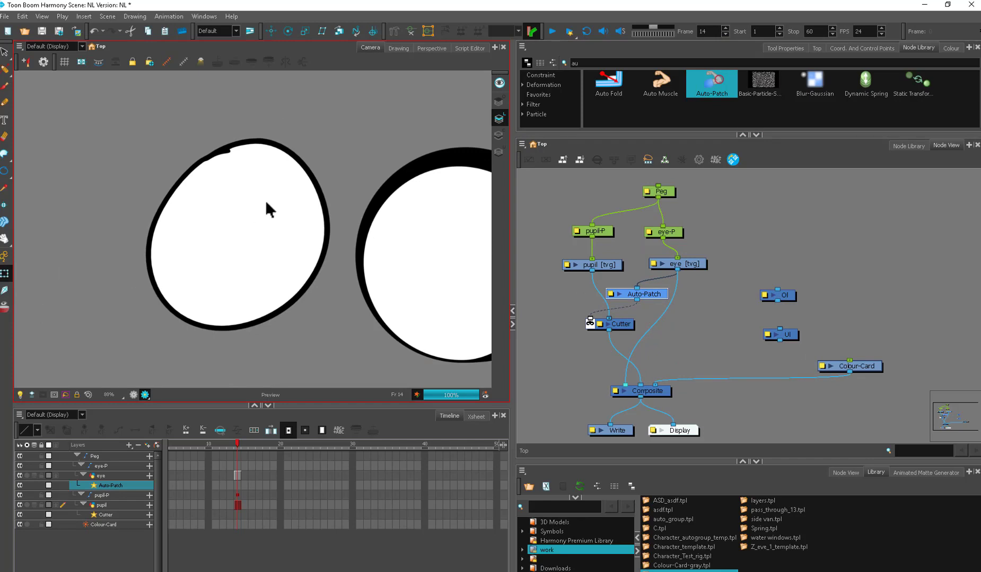
click(703, 268)
scroll(441, 271, up, 4)
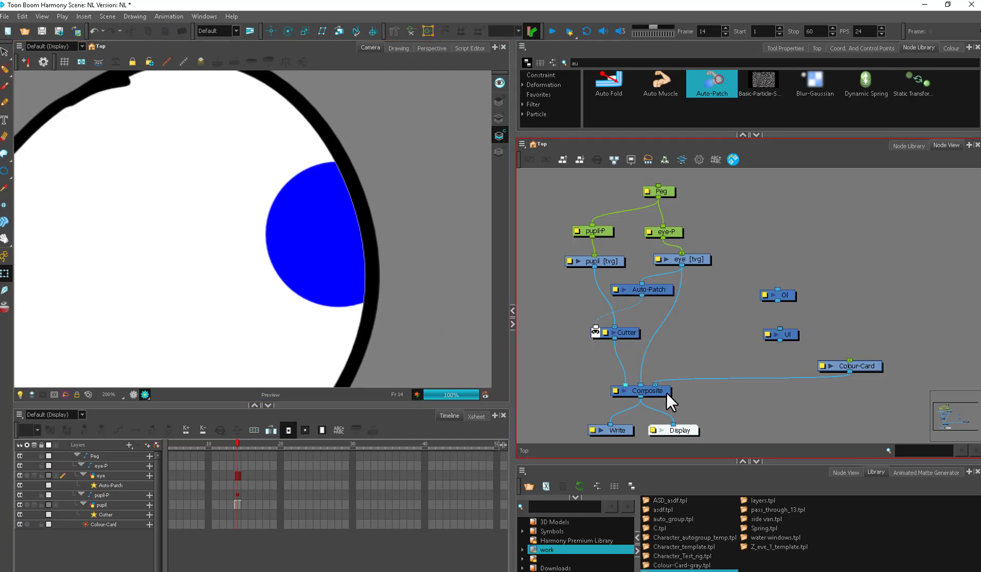
Insert a second Composite between the Cutter and the main Composite, and set its mode to Pass Through.
scroll(666, 392, down, 2)
click(645, 355)
drag(645, 355, 662, 379)
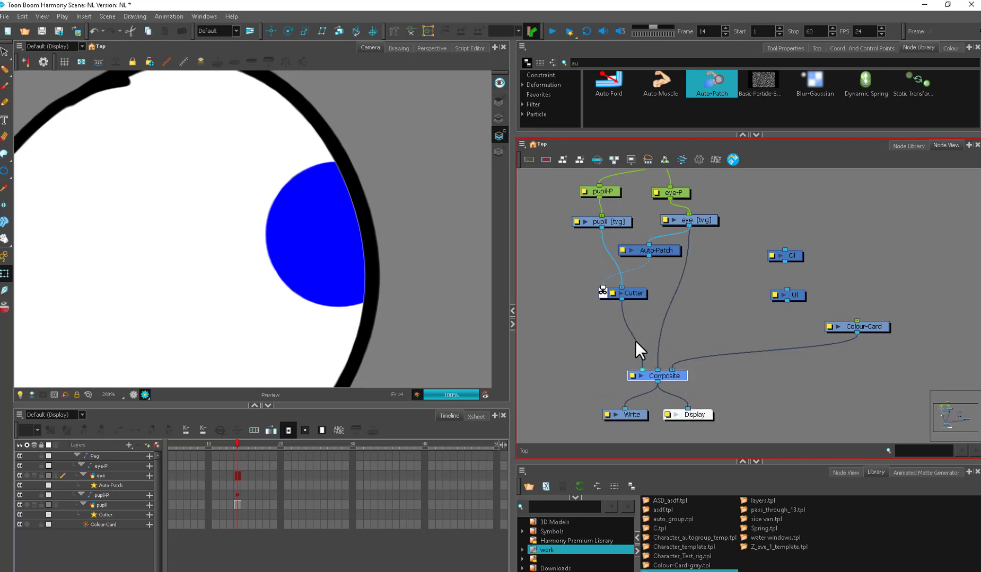
key(ctrl+v)
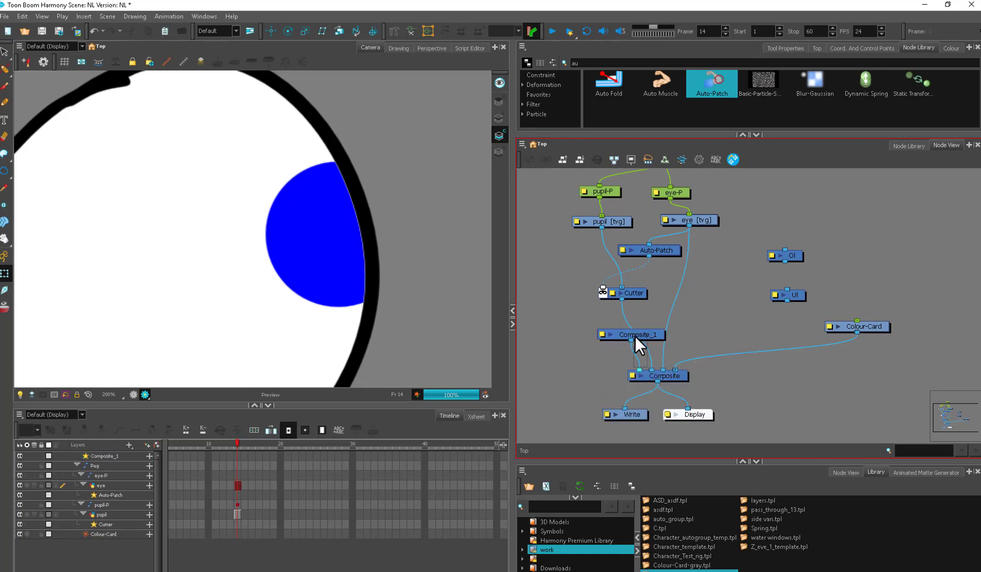
double_click(643, 333)
click(498, 226)
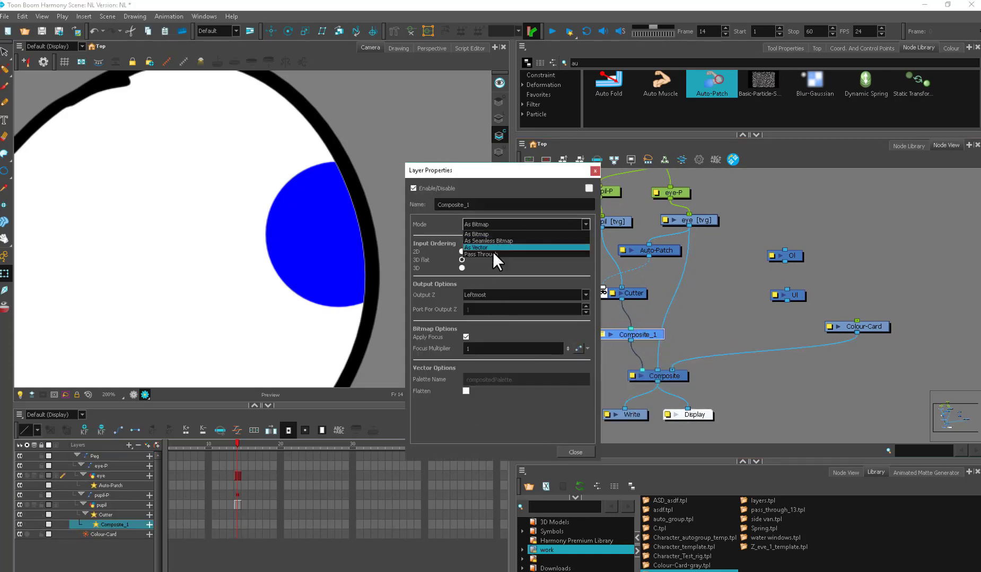
click(492, 252)
click(593, 170)
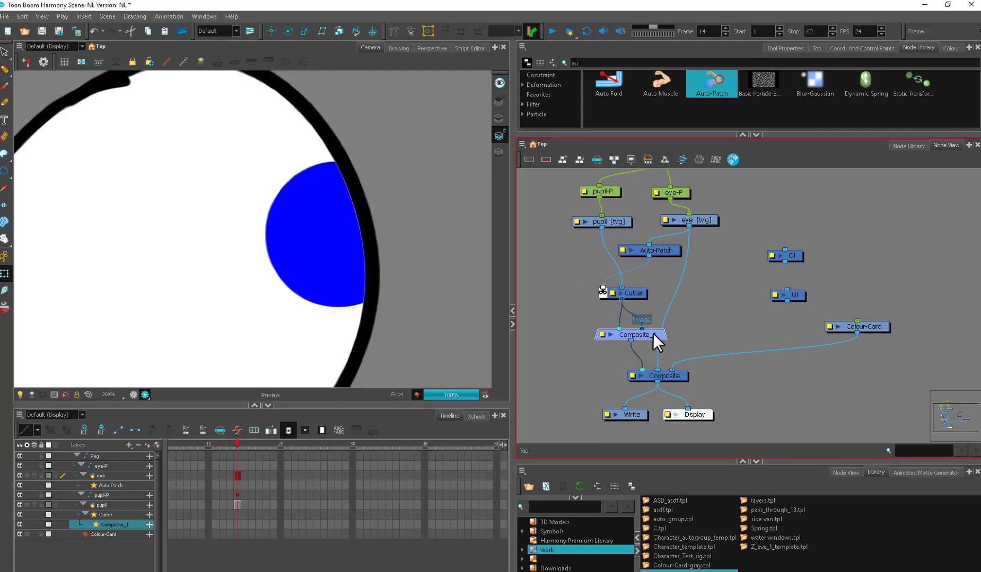
Feed the Cutter's output repeatedly into Composite_1 and once directly into the main Composite, examining the pupil's edge against the outline.
drag(648, 334, 622, 335)
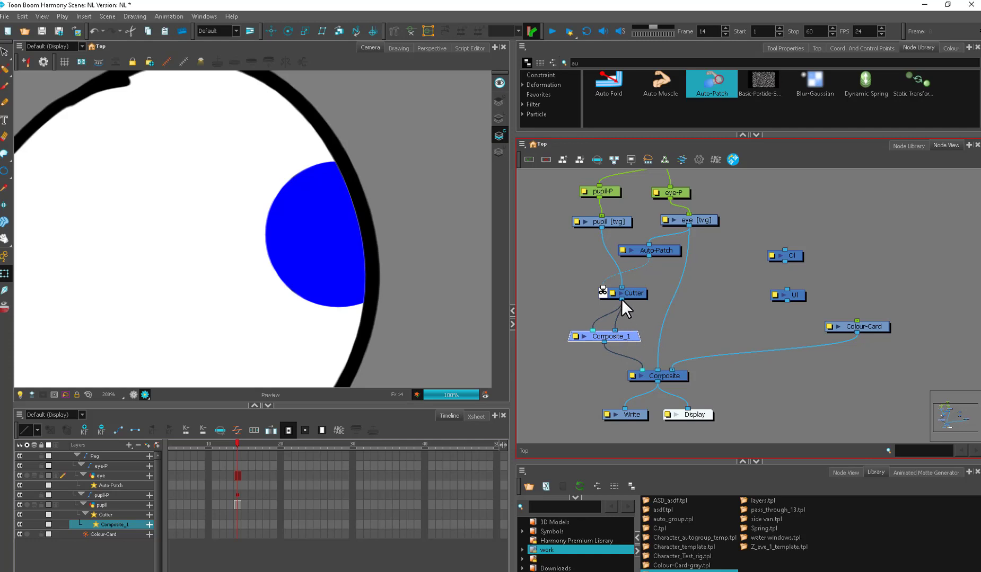
drag(622, 300, 632, 333)
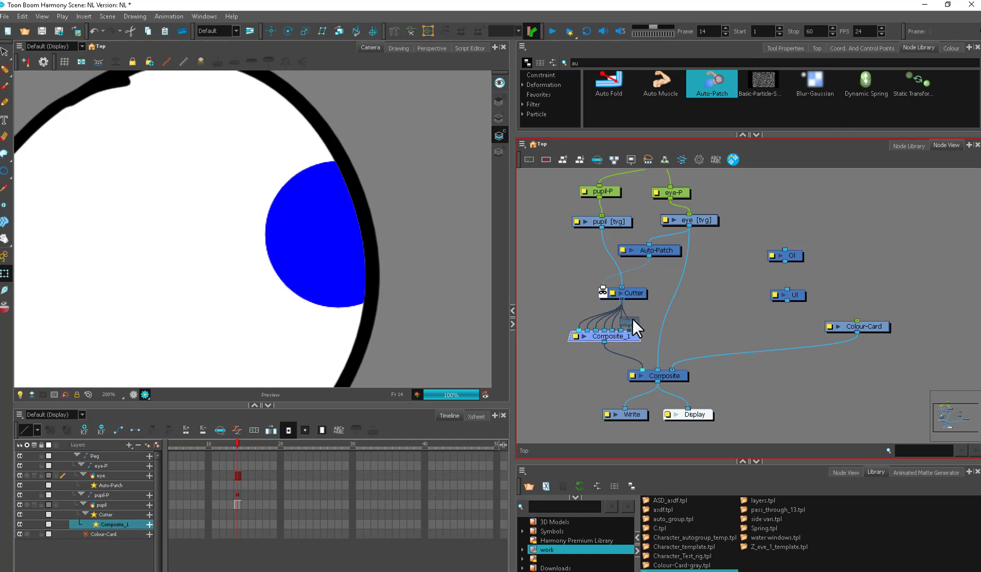
click(343, 166)
click(386, 219)
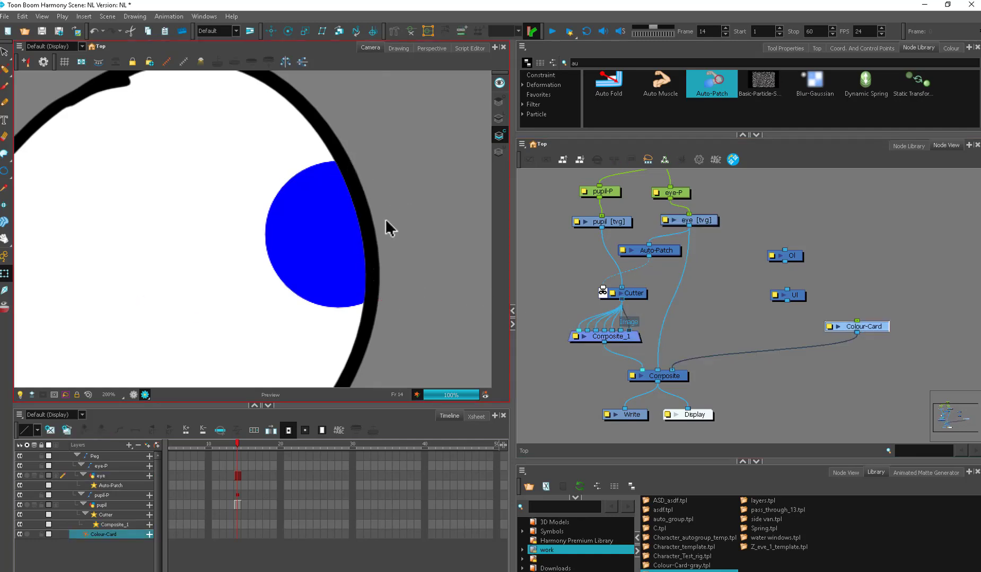
key(2)
scroll(377, 220, up, 3)
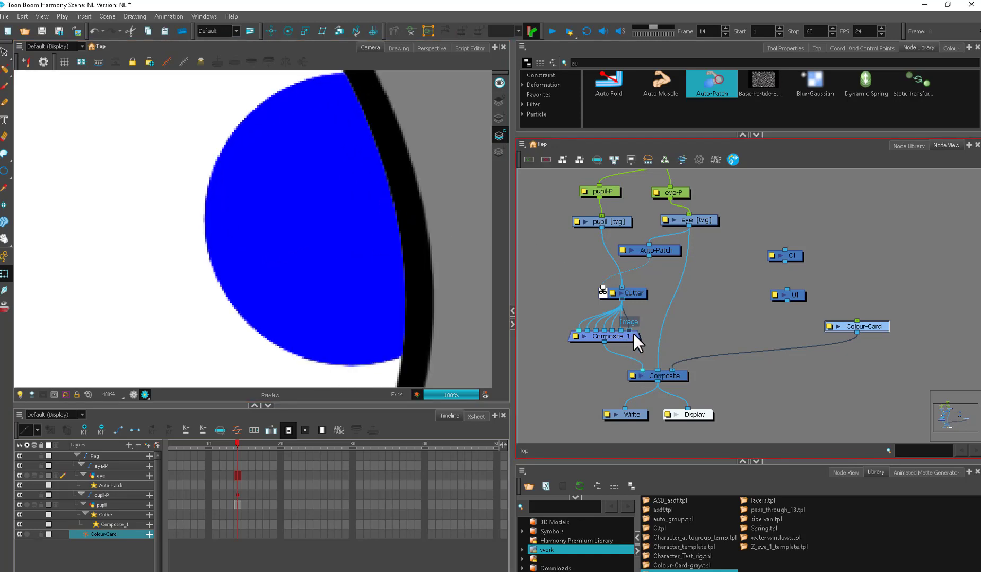
drag(629, 329, 641, 370)
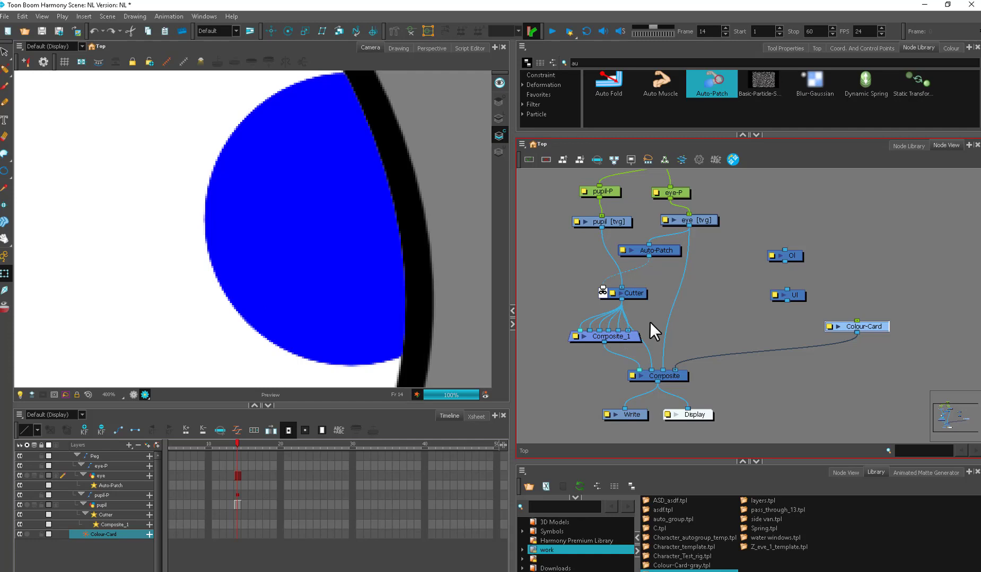
Move Composite_1 clear of the Cutter's direct connection, group it, and name the group AAP.
drag(625, 337, 600, 346)
key(ctrl+g)
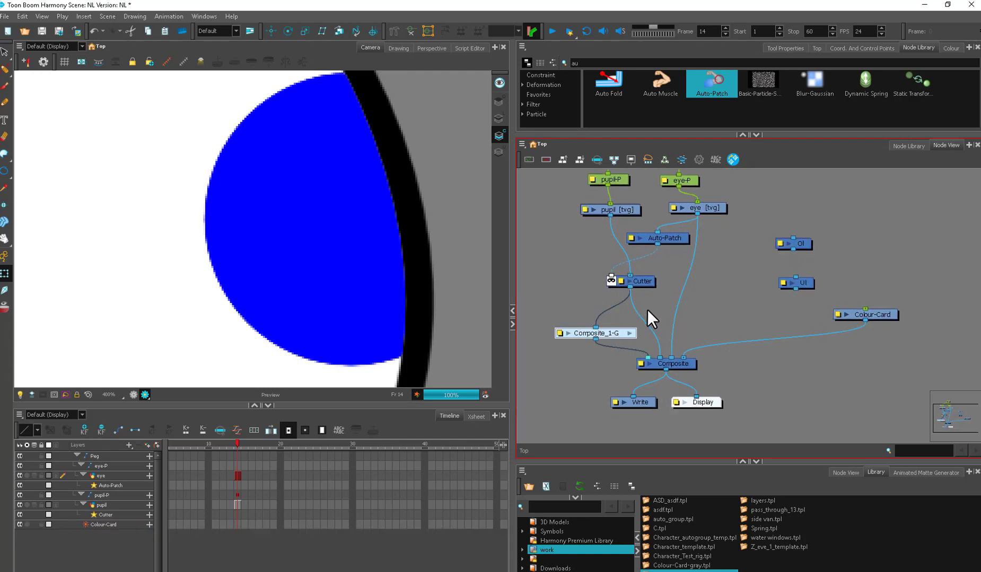
double_click(569, 332)
text(A)
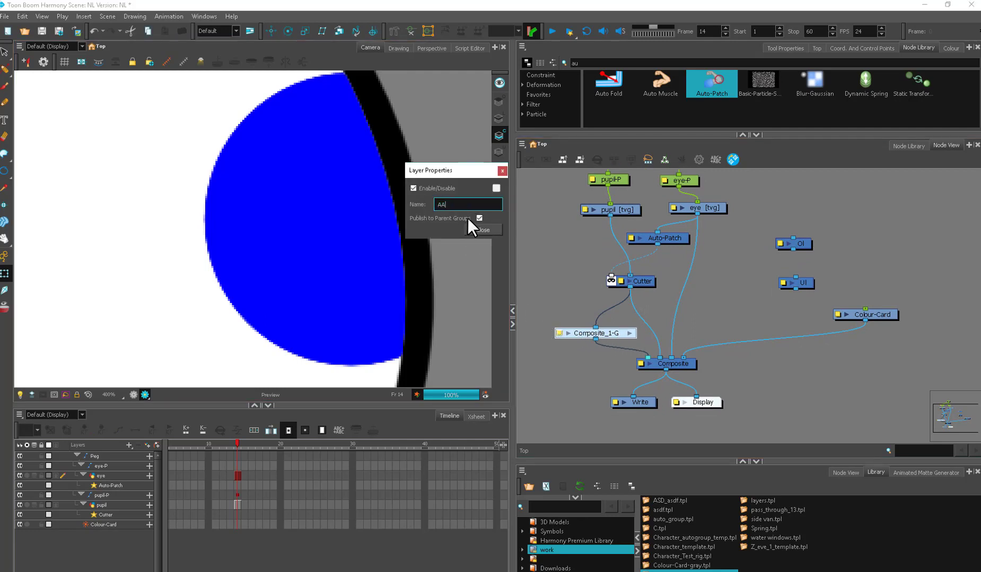
text(AP)
key(Return)
click(484, 225)
Inside the AAP group, tidy the nodes and add more connections from Multi-Port-In to Composite_1, returning to the top level.
click(613, 333)
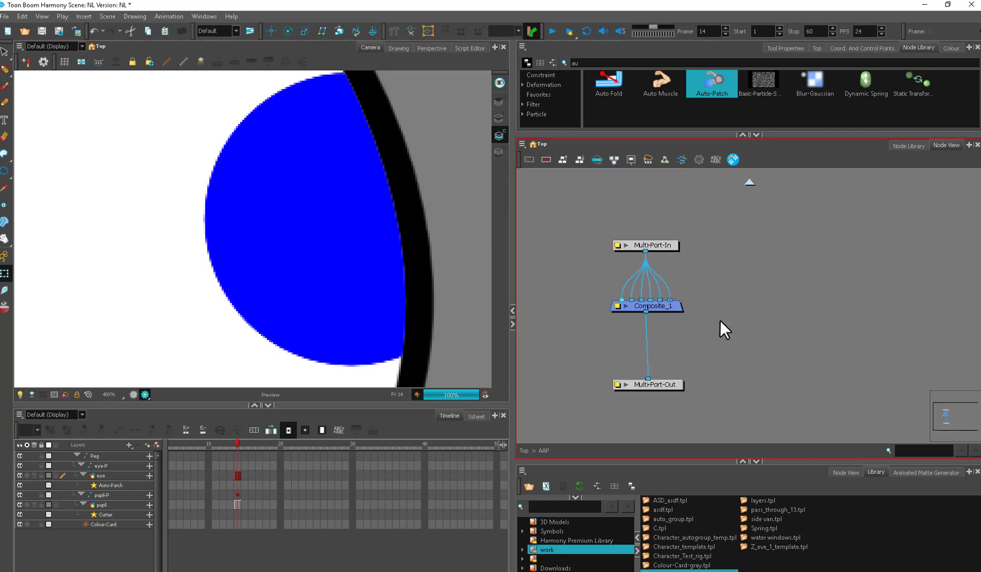
drag(640, 399, 637, 343)
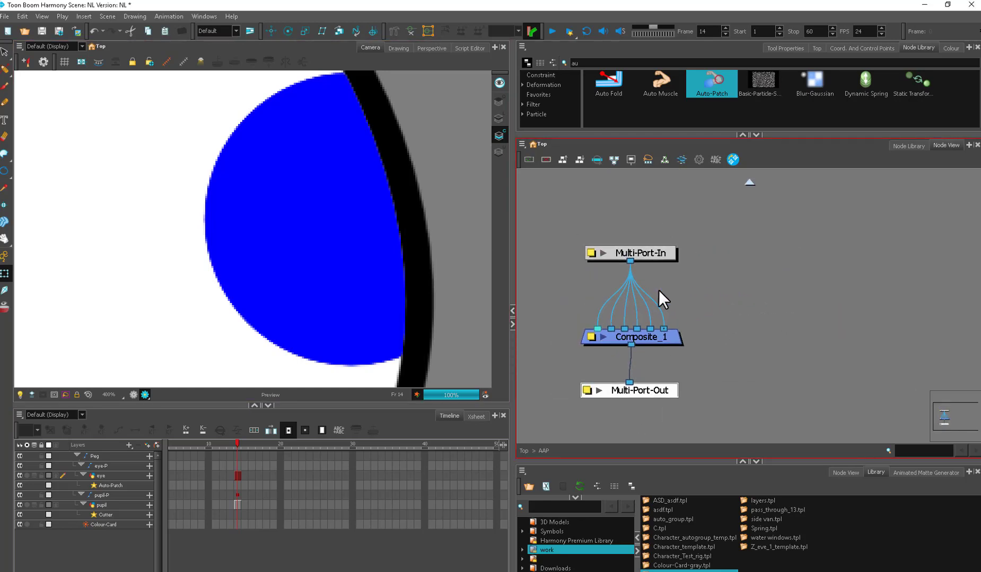
drag(630, 261, 680, 329)
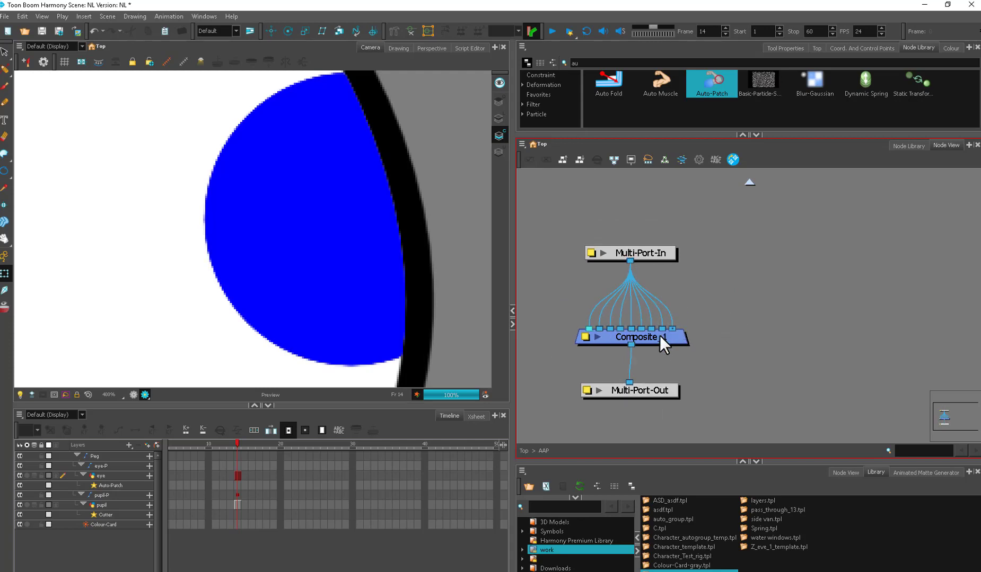
click(523, 451)
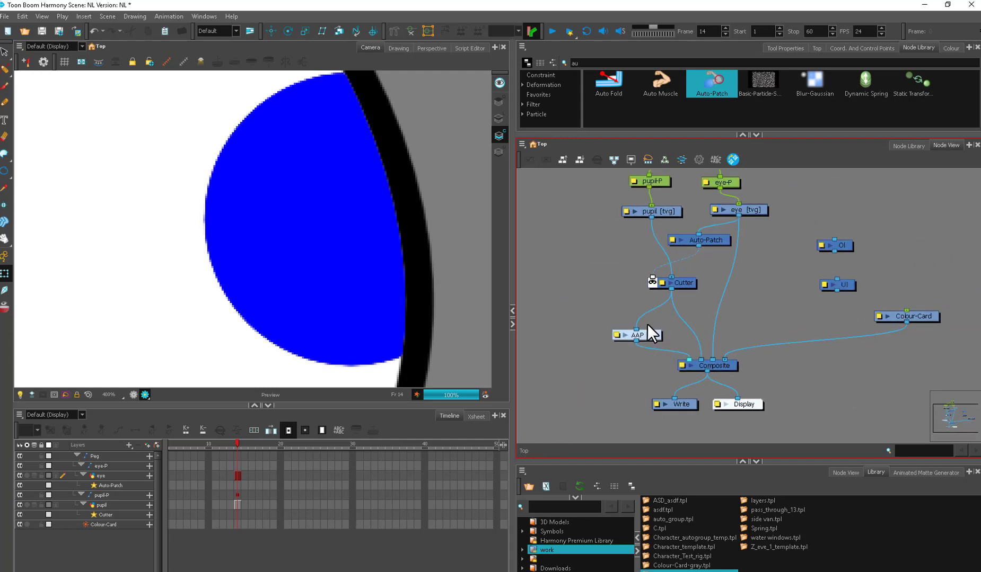
Unlock the work library for editing and store the AAP group in it as the template AAP.tpl.
click(762, 570)
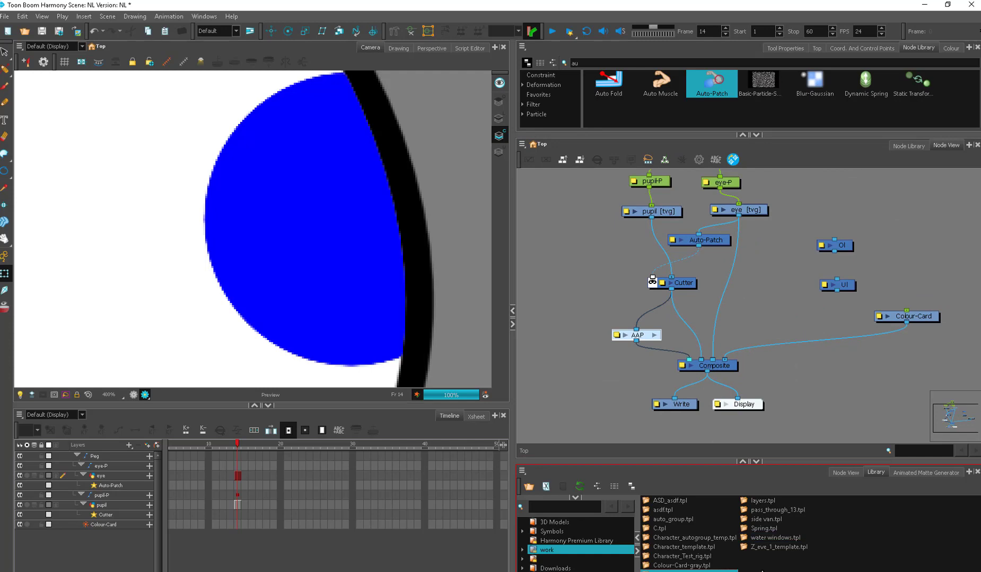
right_click(563, 549)
click(616, 448)
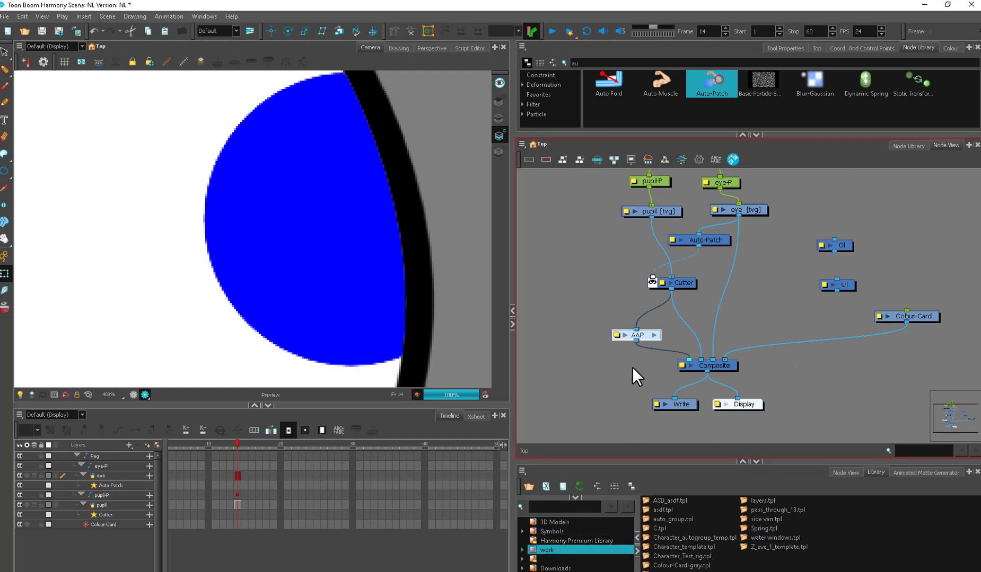
drag(763, 568, 763, 568)
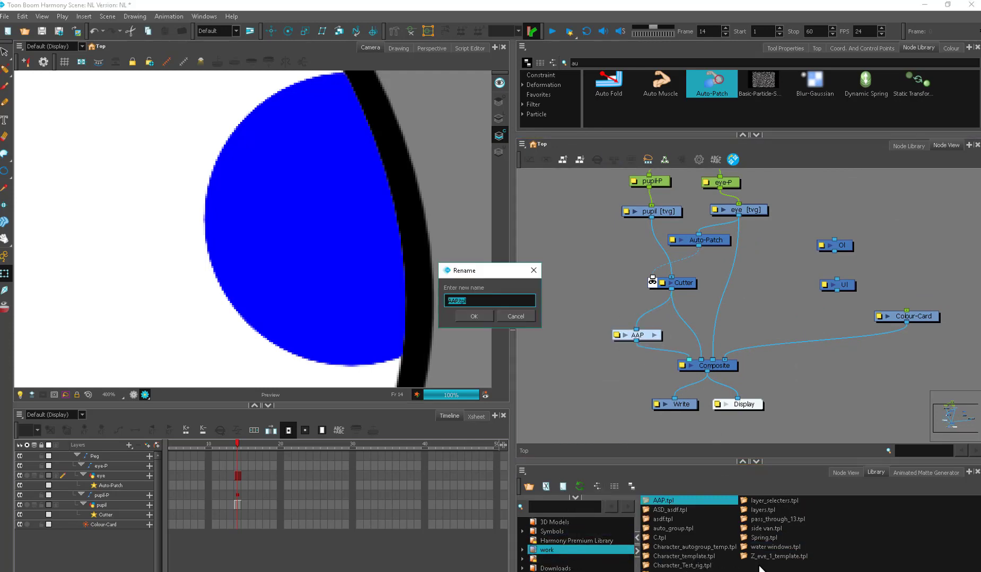
click(487, 316)
Move the AAP group from the Cutter's output to the connection between Auto-Patch and the Cutter's matte input.
drag(714, 303, 658, 368)
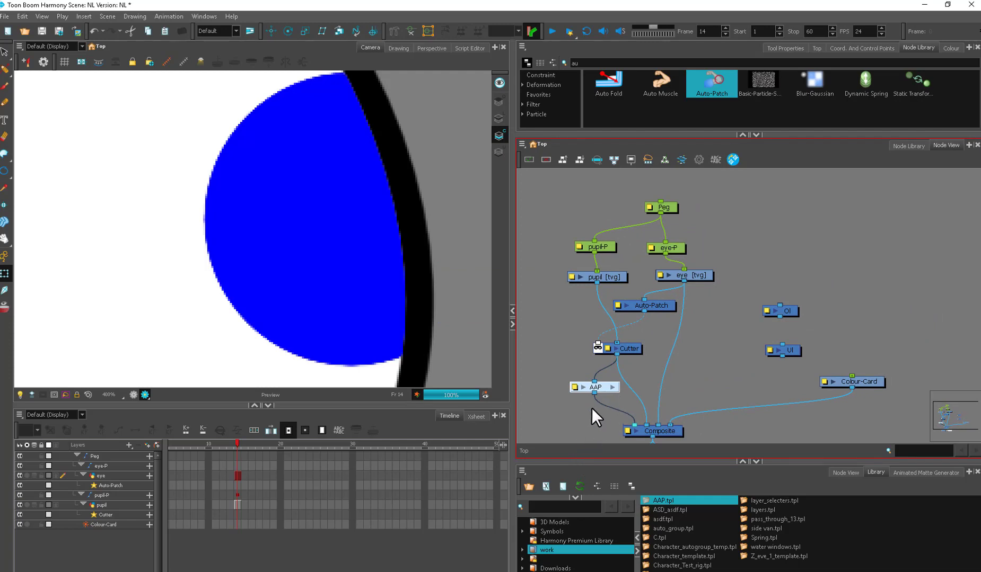
drag(592, 384, 646, 339)
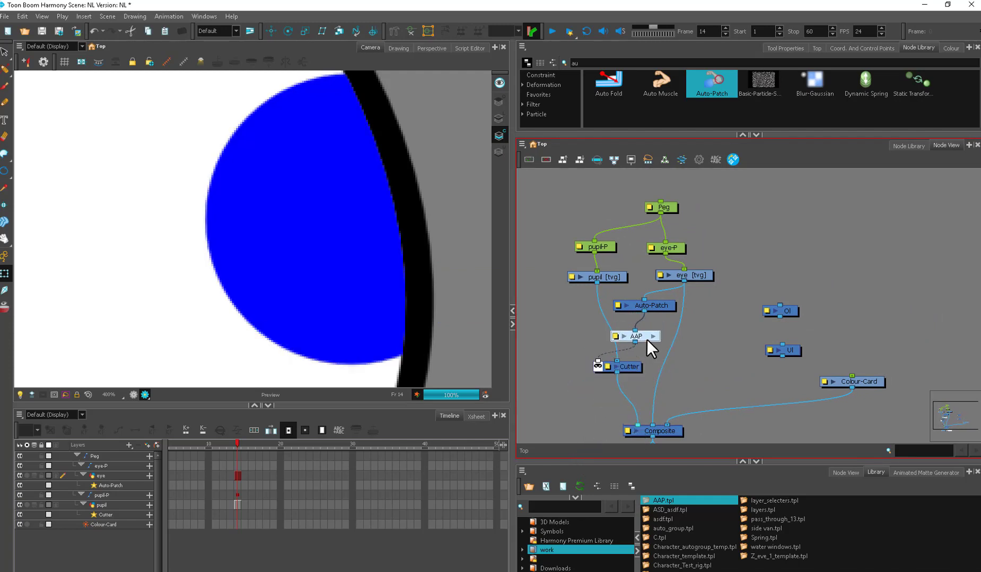
click(660, 308)
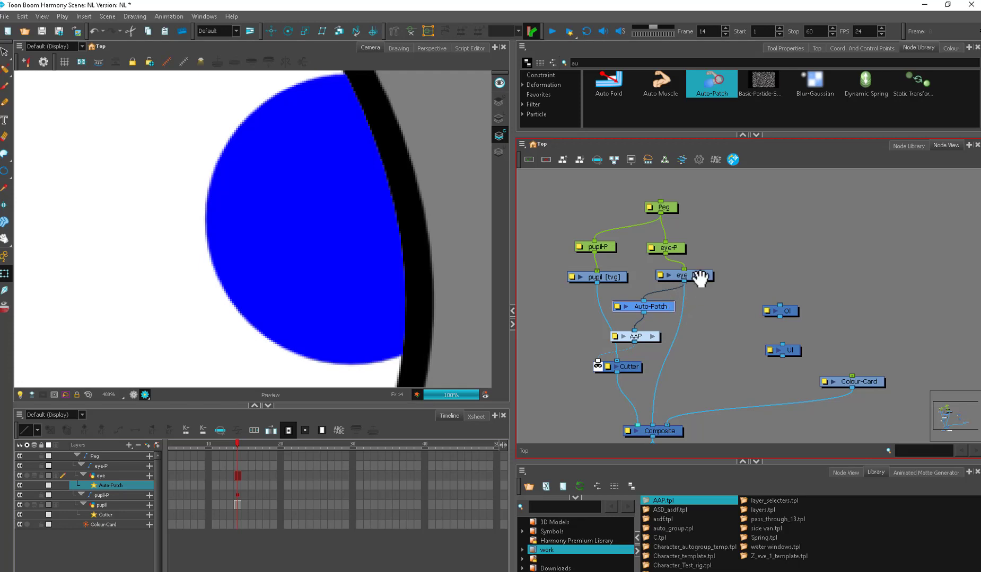
scroll(700, 277, up, 3)
drag(663, 242, 736, 227)
drag(689, 274, 688, 265)
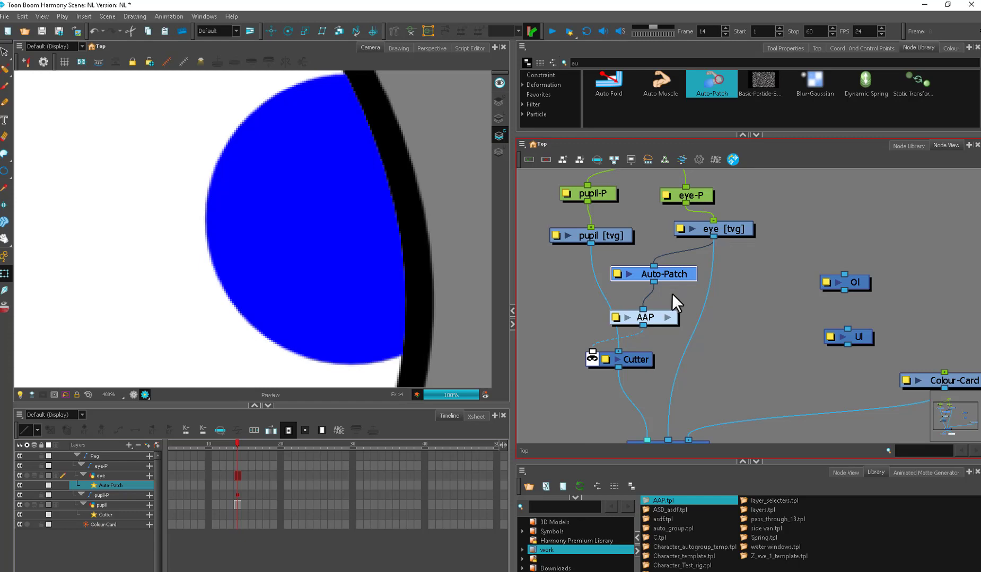
Move the AAP group between the eye drawing and Auto-Patch, and shift Auto-Patch down above the Cutter.
drag(657, 316, 656, 310)
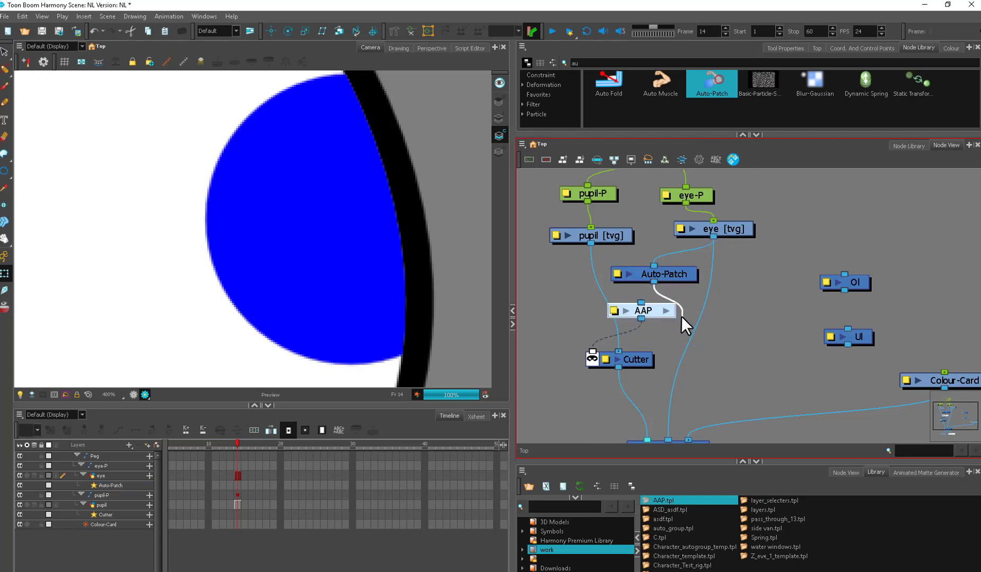
drag(667, 307, 704, 241)
drag(660, 274, 643, 317)
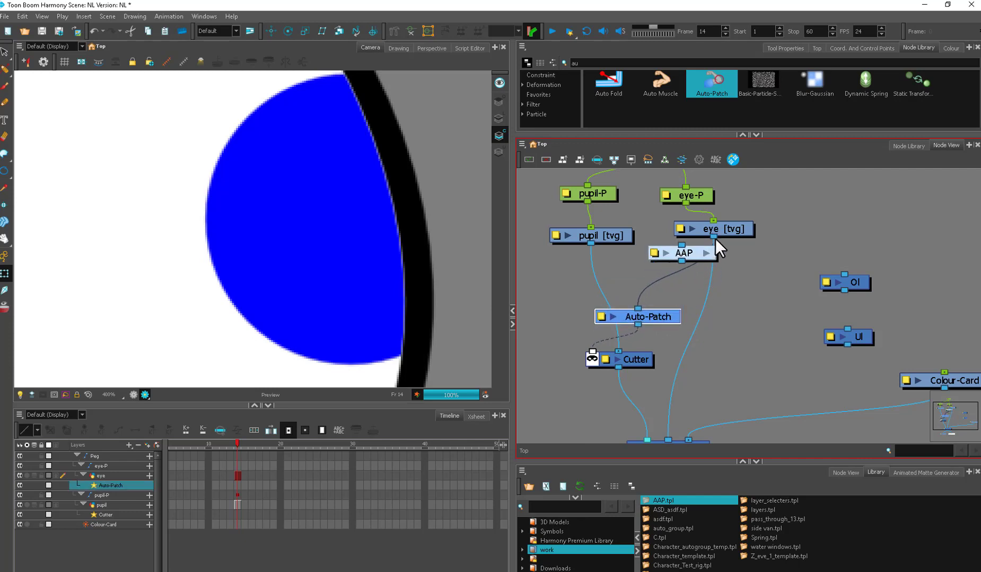
mouse_move(681, 258)
mouse_down()
mouse_move(699, 255)
mouse_move(677, 267)
mouse_up()
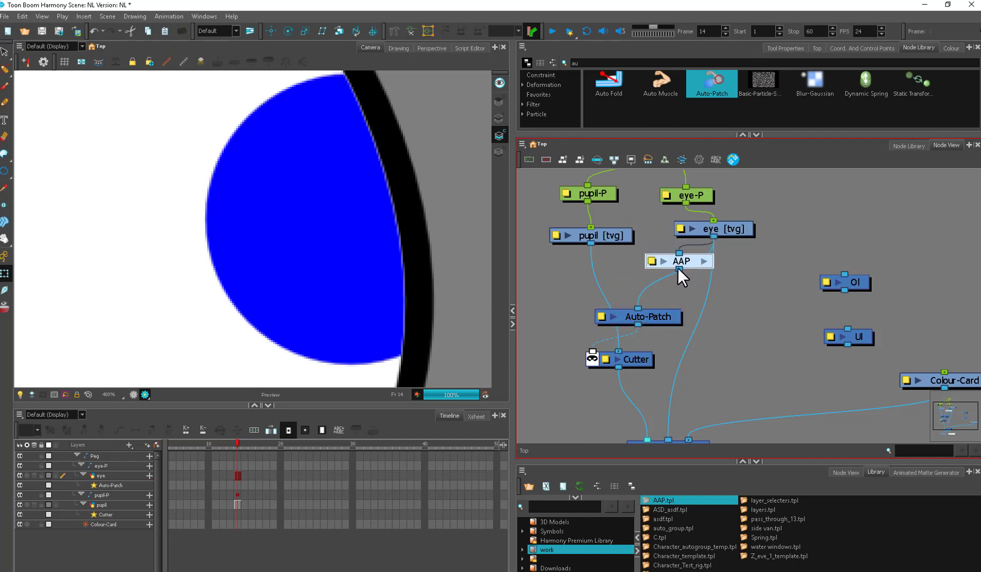
drag(635, 313, 636, 312)
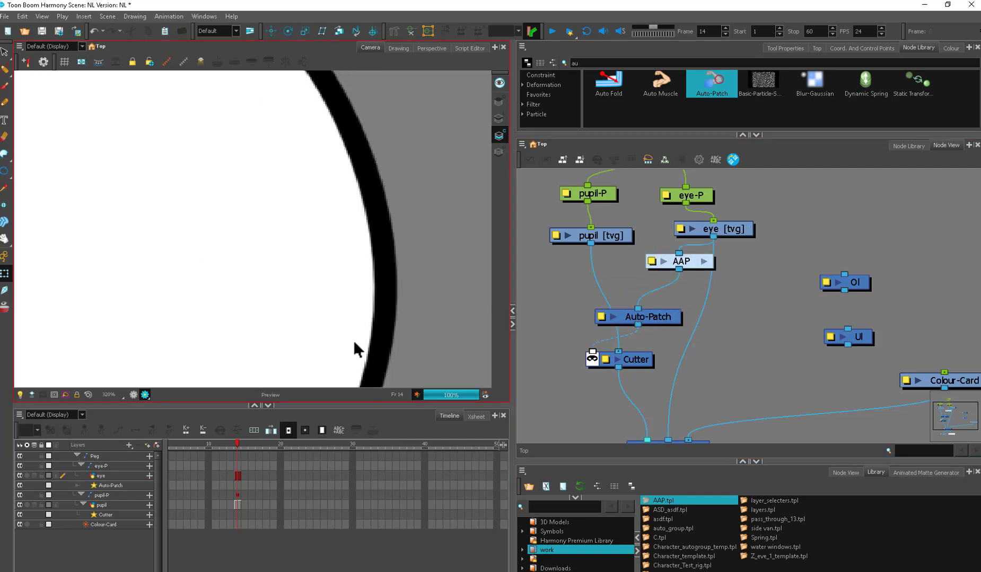
Examine the eye in the camera view and the connections inside the AAP group.
scroll(351, 342, down, 4)
scroll(352, 342, down, 1)
drag(352, 342, 424, 340)
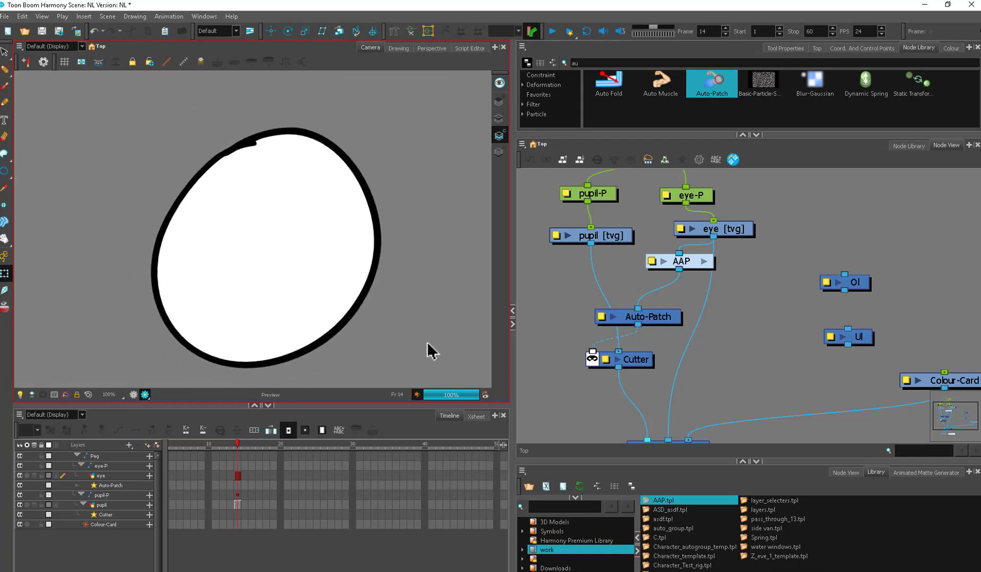
click(703, 262)
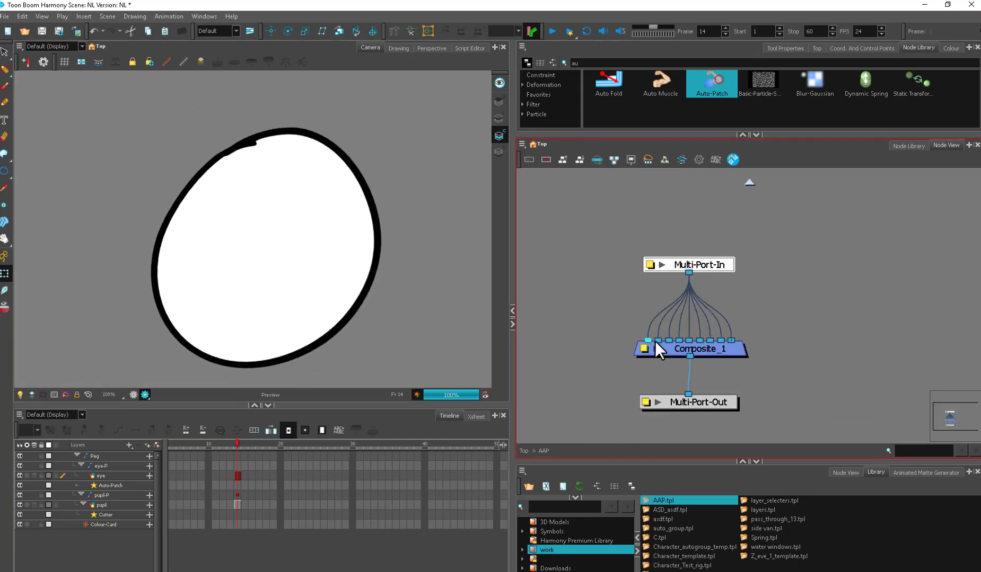
click(525, 449)
drag(736, 313, 712, 343)
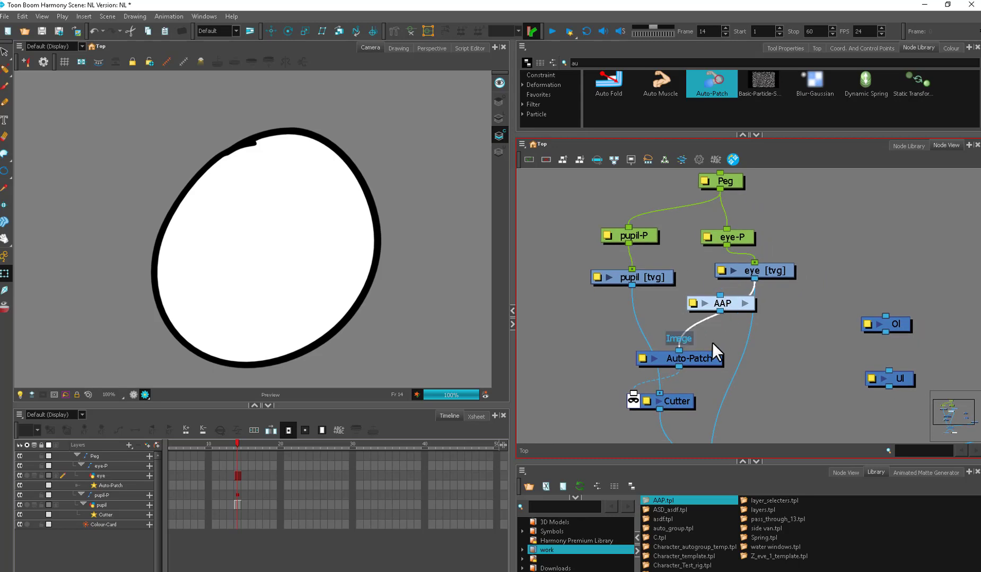
click(742, 304)
click(525, 450)
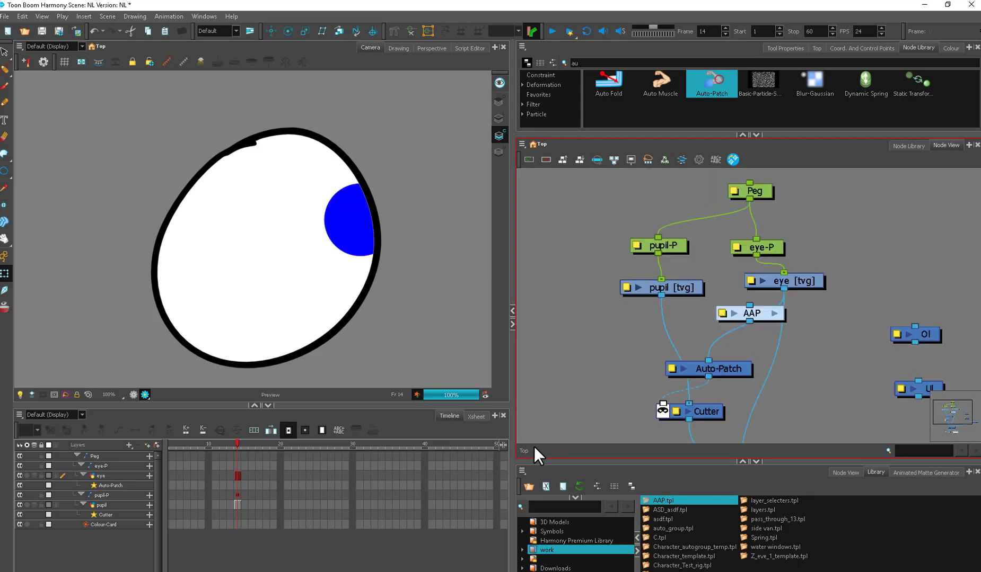
Reconnect Auto-Patch between the eye drawing and the Cutter's matte, and move AAP between the Cutter's output and the Composite.
drag(747, 290, 625, 356)
drag(699, 341, 716, 304)
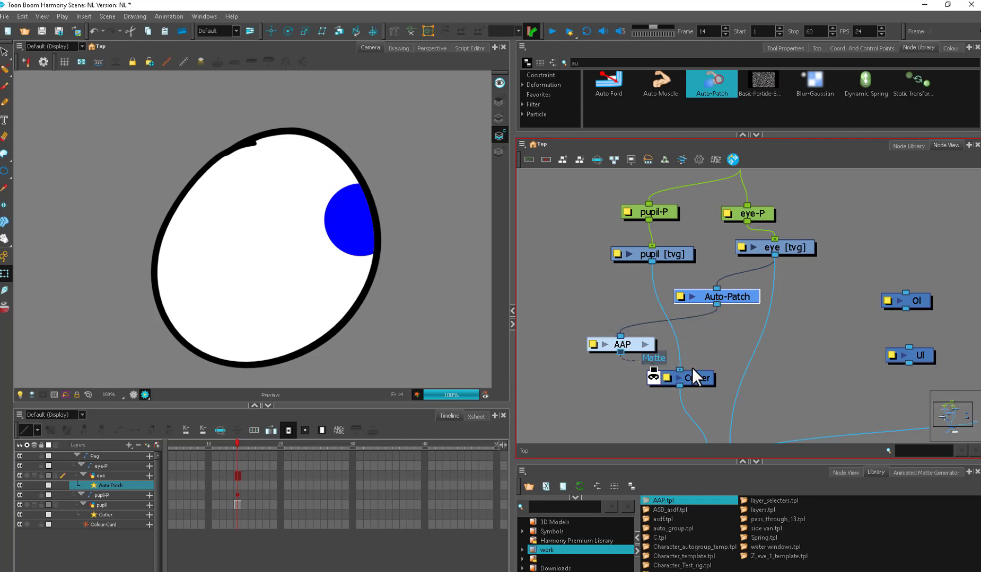
drag(695, 368, 702, 352)
drag(657, 329, 688, 388)
scroll(654, 404, down, 3)
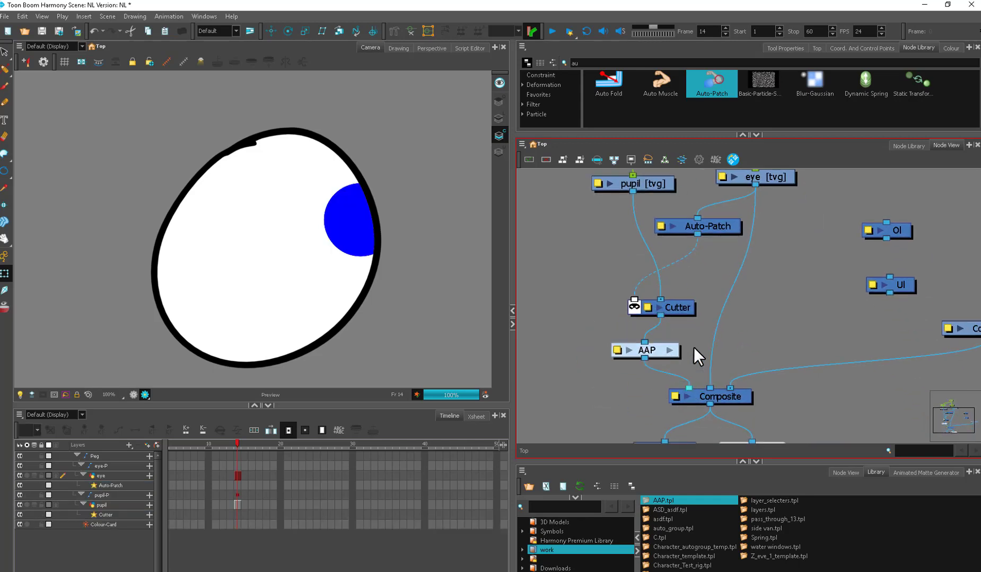
scroll(418, 297, up, 3)
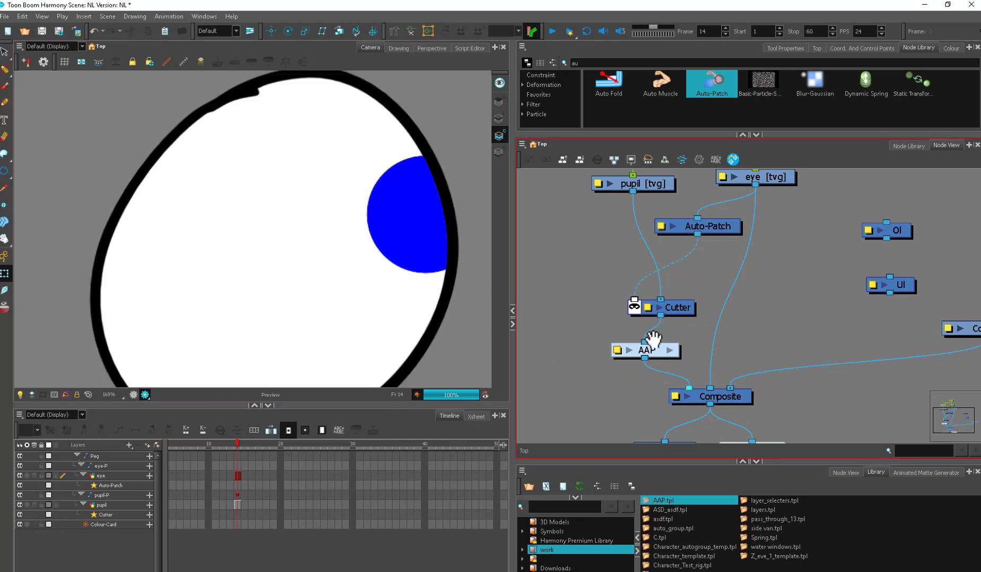
scroll(673, 374, down, 2)
Detach the AAP group from the line between the Cutter and the Composite and set it aside unconnected.
mouse_move(671, 372)
mouse_down()
mouse_move(702, 361)
mouse_move(660, 371)
mouse_up()
key(Delete)
key(ctrl+z)
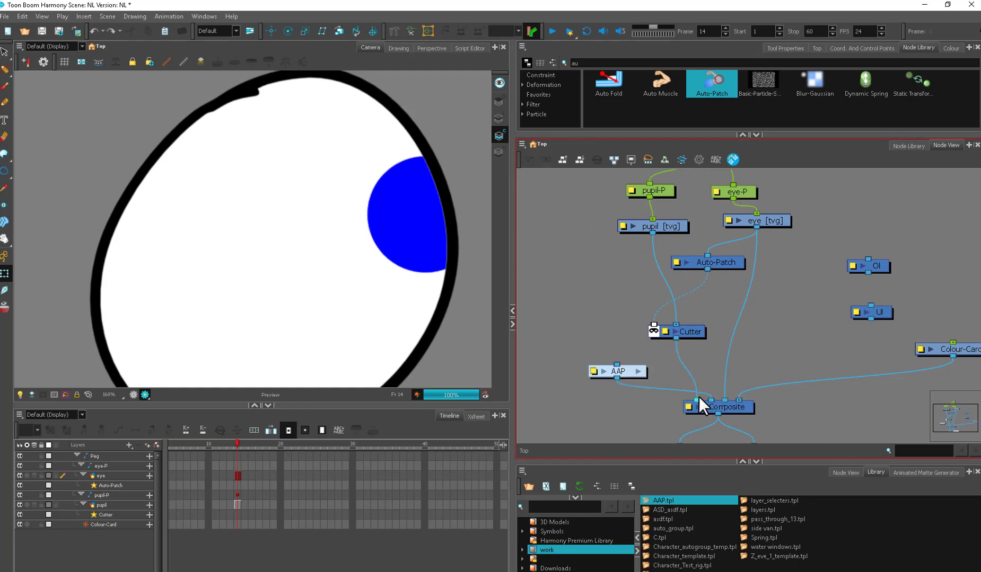
drag(597, 380, 572, 349)
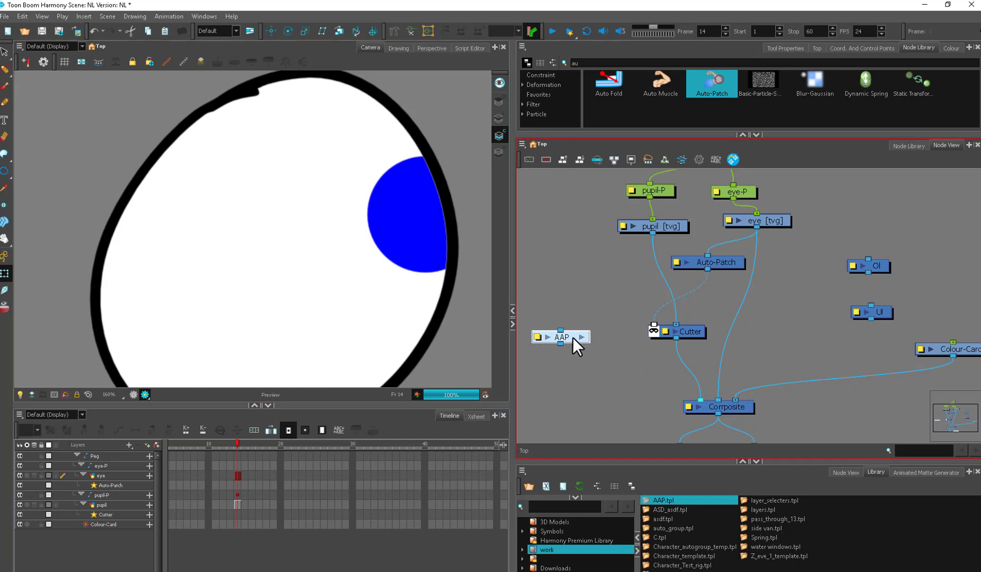
click(581, 337)
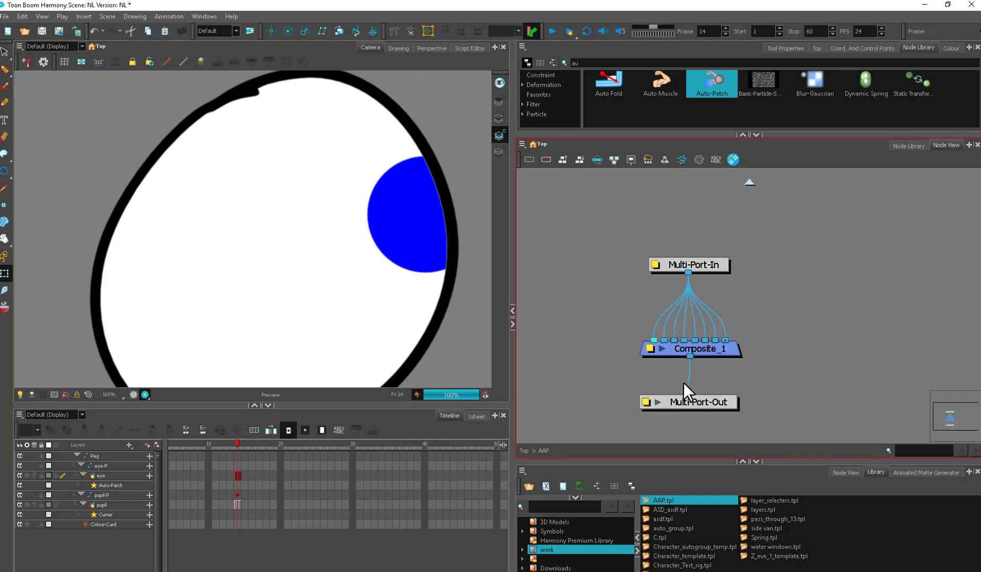
click(521, 451)
Search the node library for "matt" and insert a Matte-Resize node between Auto-Patch and the Cutter's matte input.
drag(685, 136, 679, 192)
drag(779, 277, 636, 274)
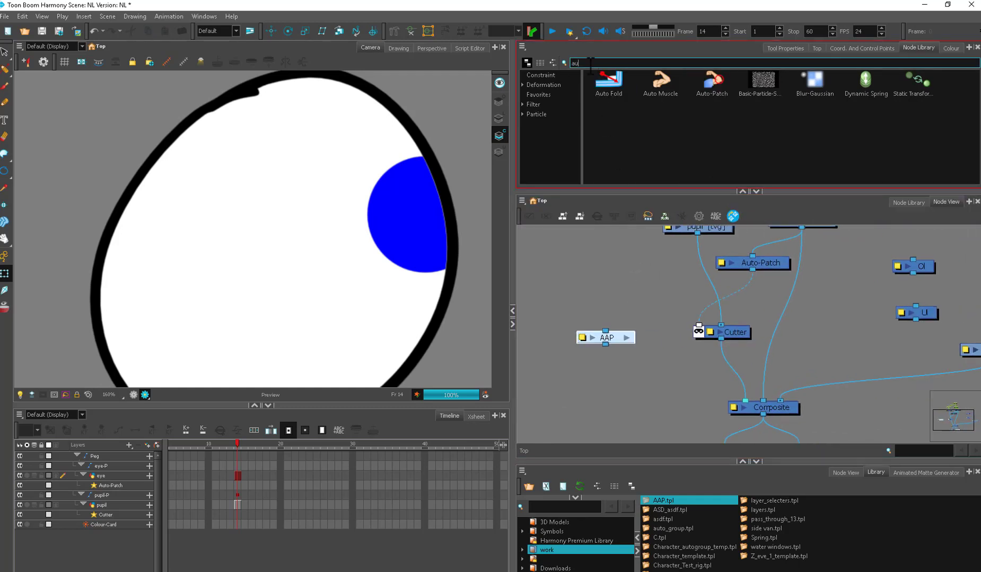
key(ctrl+t)
key(ctrl+t)
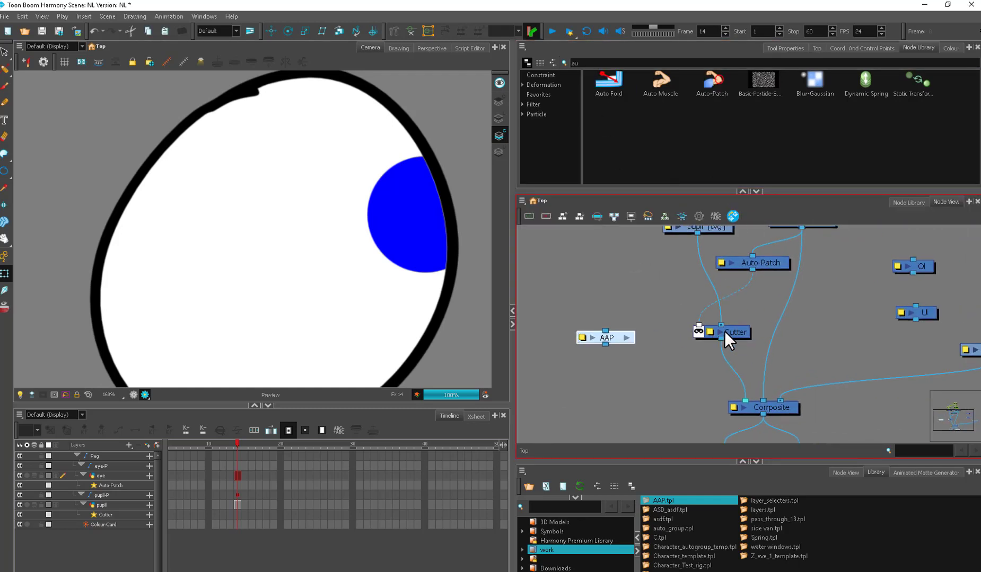
double_click(619, 62)
text(na)
text(tt)
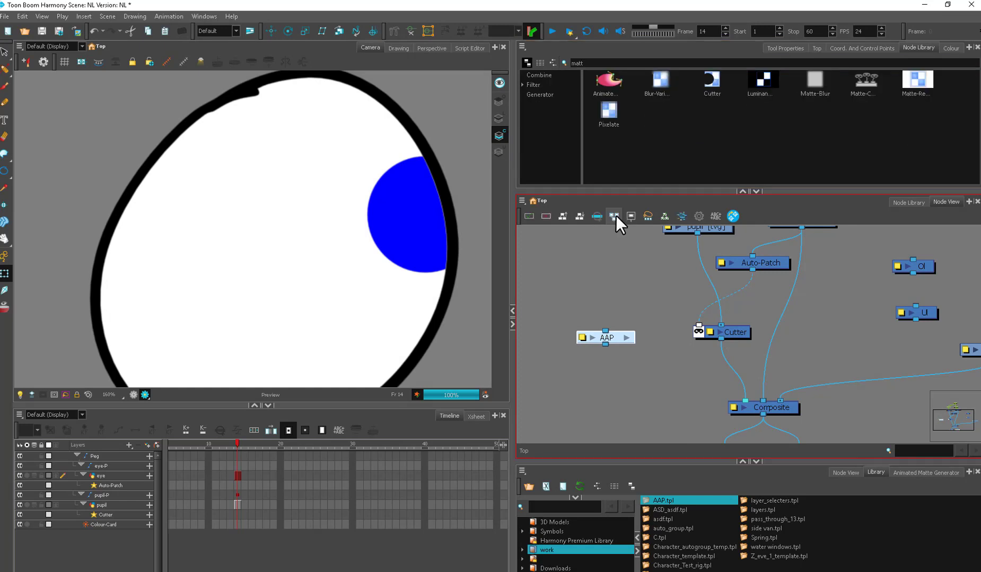
drag(679, 295, 640, 324)
scroll(650, 326, up, 2)
scroll(466, 301, up, 3)
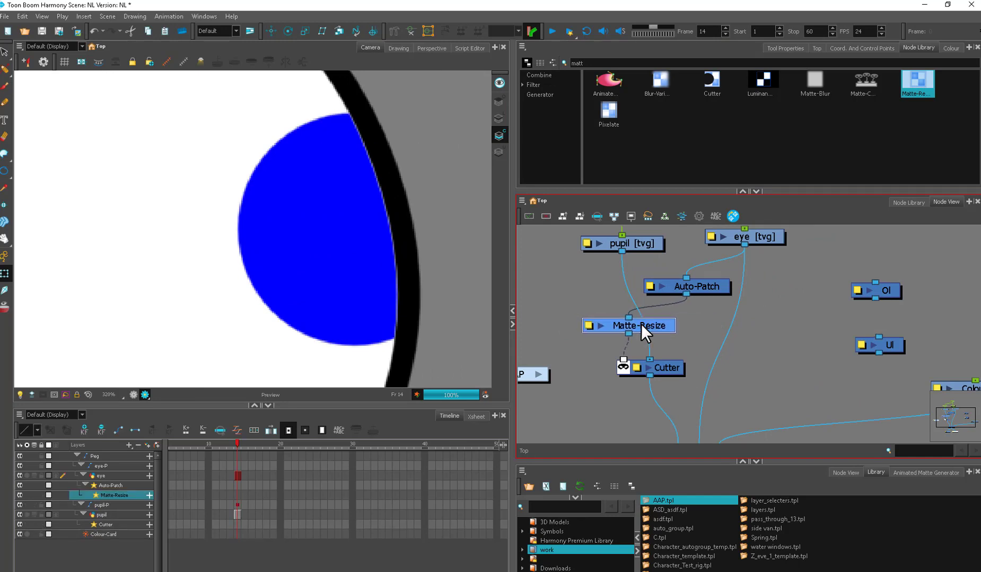
Set the Matte-Resize radius to 0.2, check the pupil's edge against the eye outline, and close the properties.
double_click(592, 321)
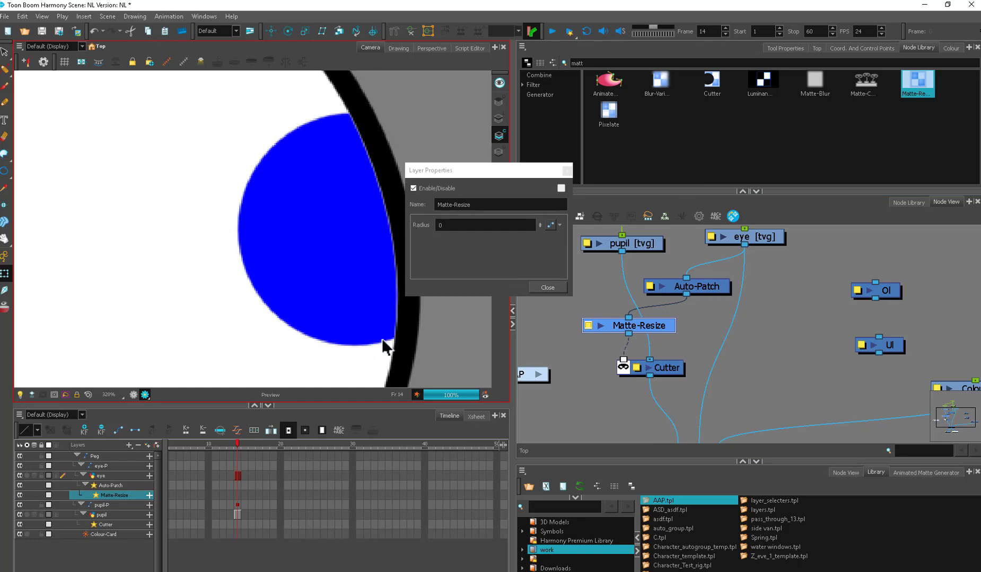
scroll(358, 165, down, 2)
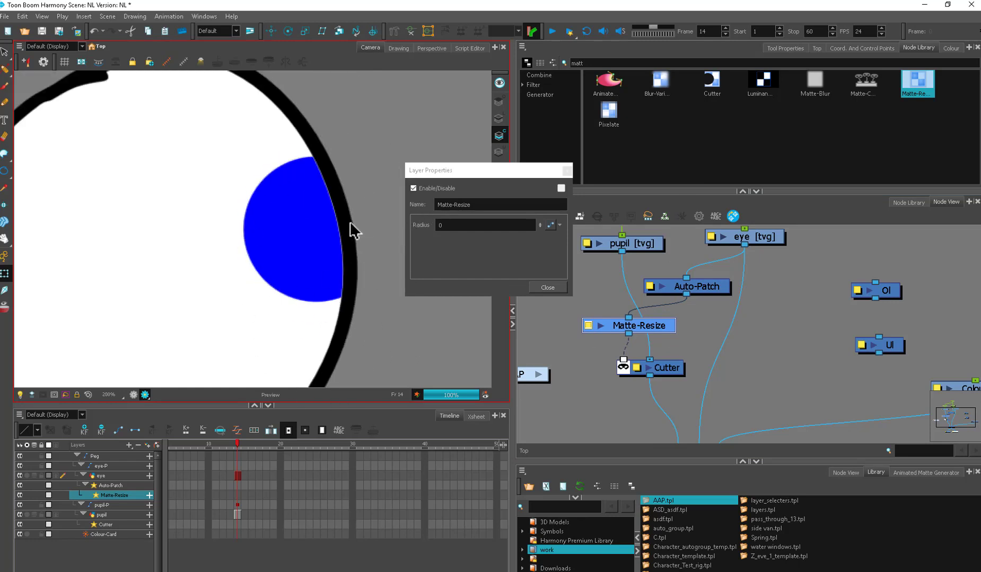
click(351, 218)
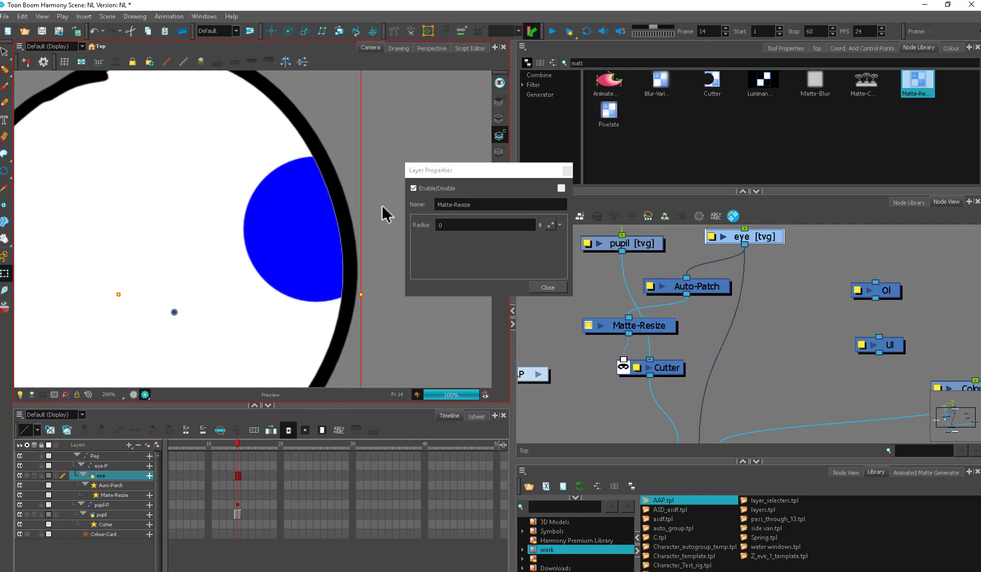
click(579, 257)
click(540, 222)
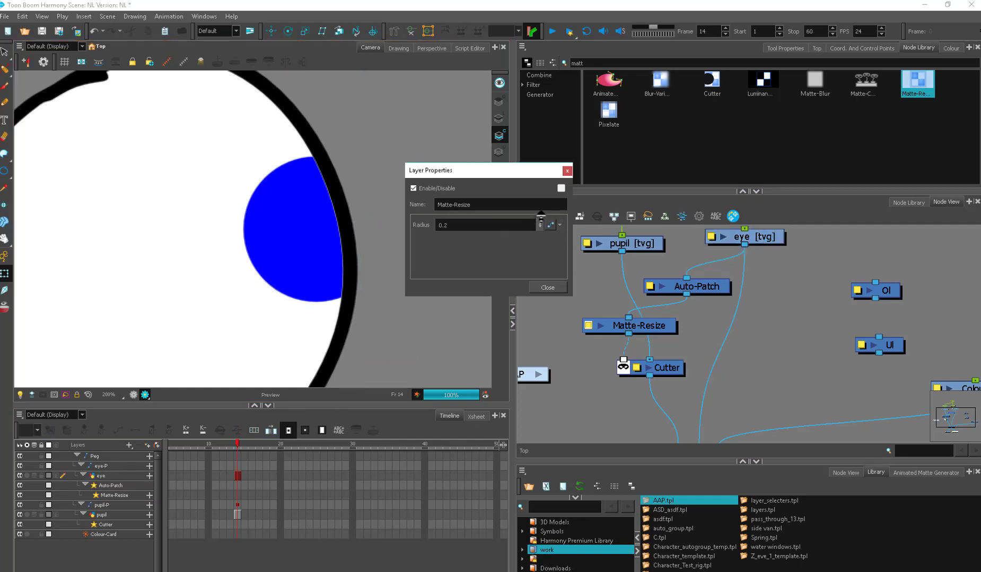
click(539, 222)
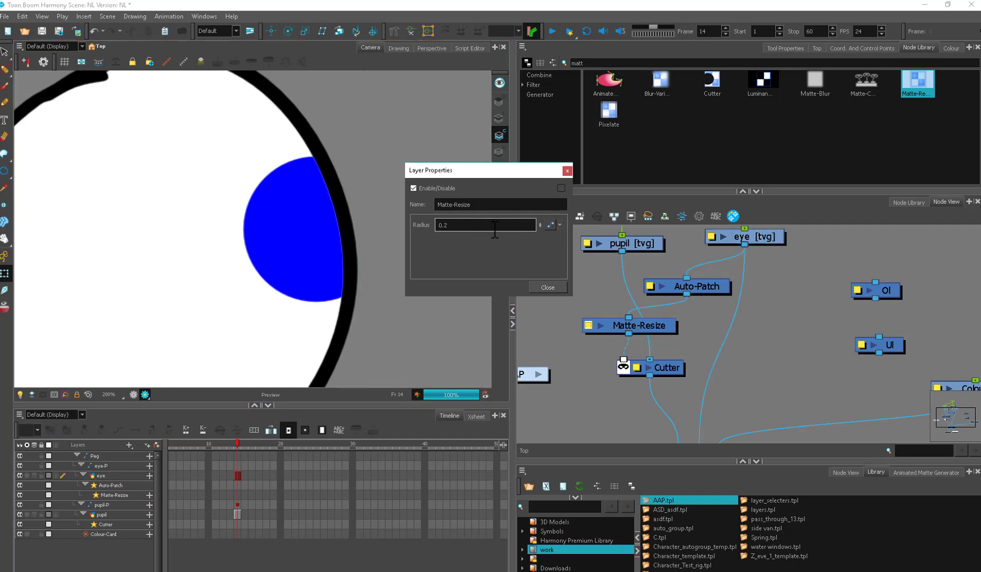
scroll(363, 287, up, 2)
click(363, 286)
scroll(364, 287, up, 1)
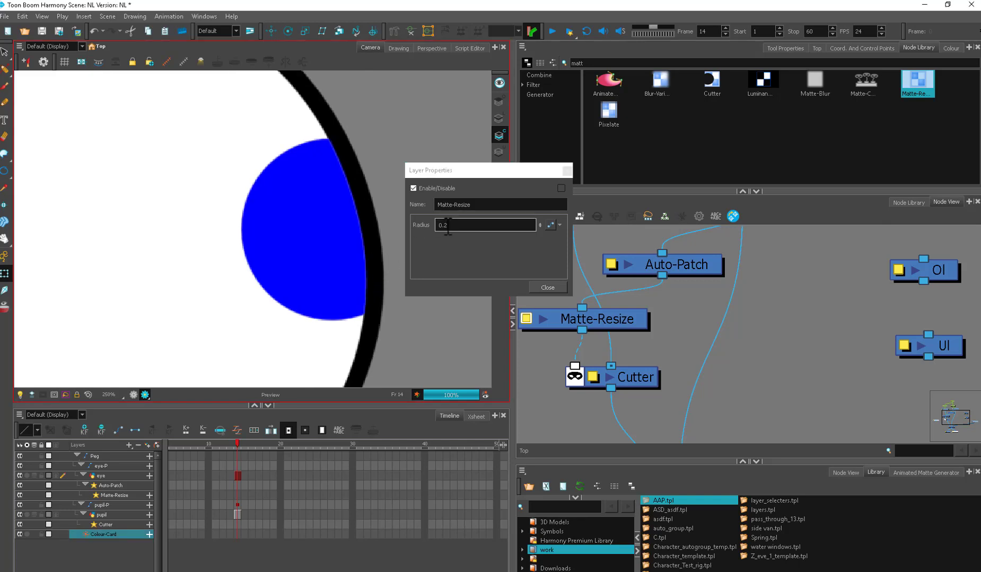
click(546, 288)
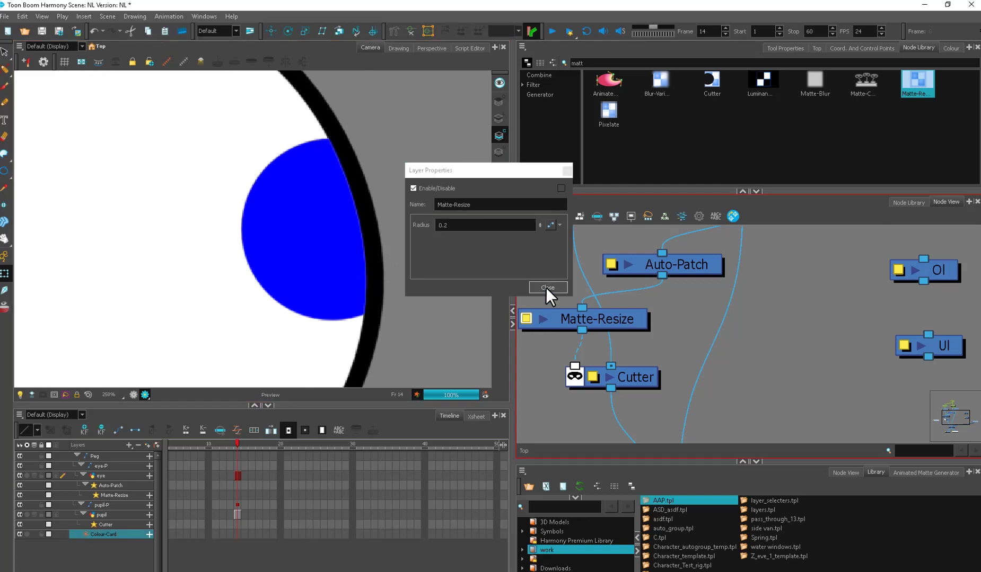
Review the Matte-Resize node's connections and the contents of the AAP group.
click(676, 317)
scroll(603, 326, down, 3)
click(636, 329)
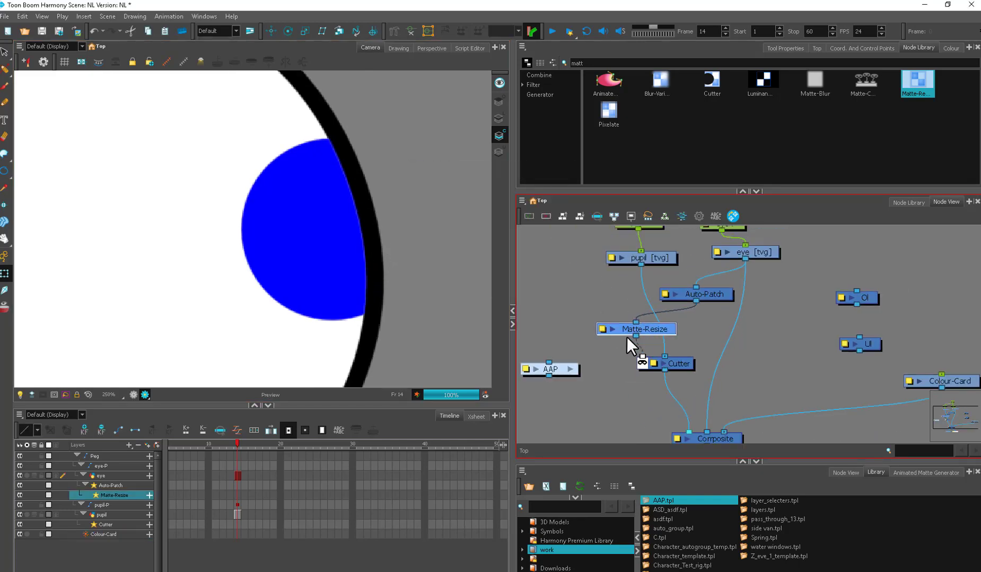
click(570, 368)
click(523, 451)
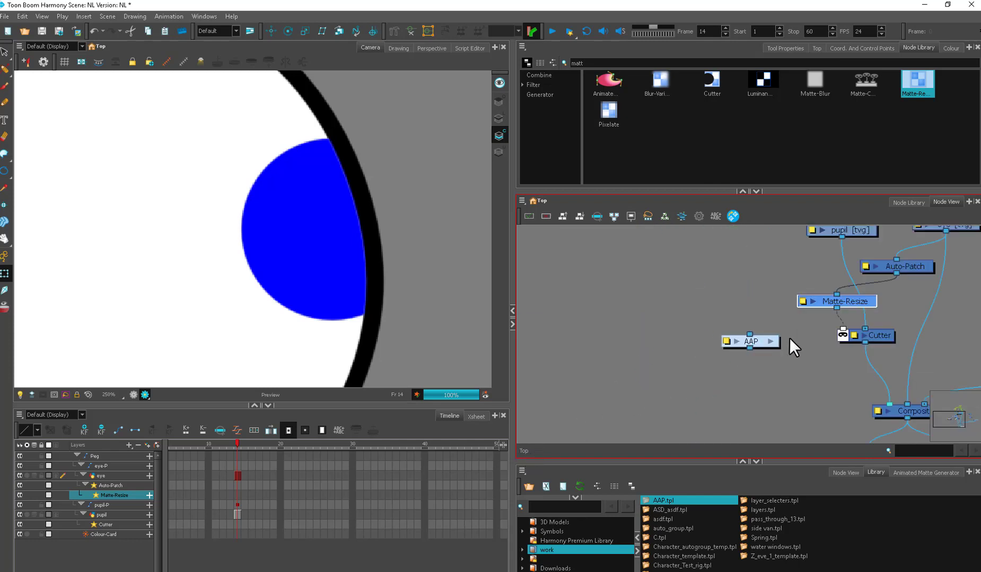
drag(871, 297, 683, 328)
scroll(636, 294, up, 3)
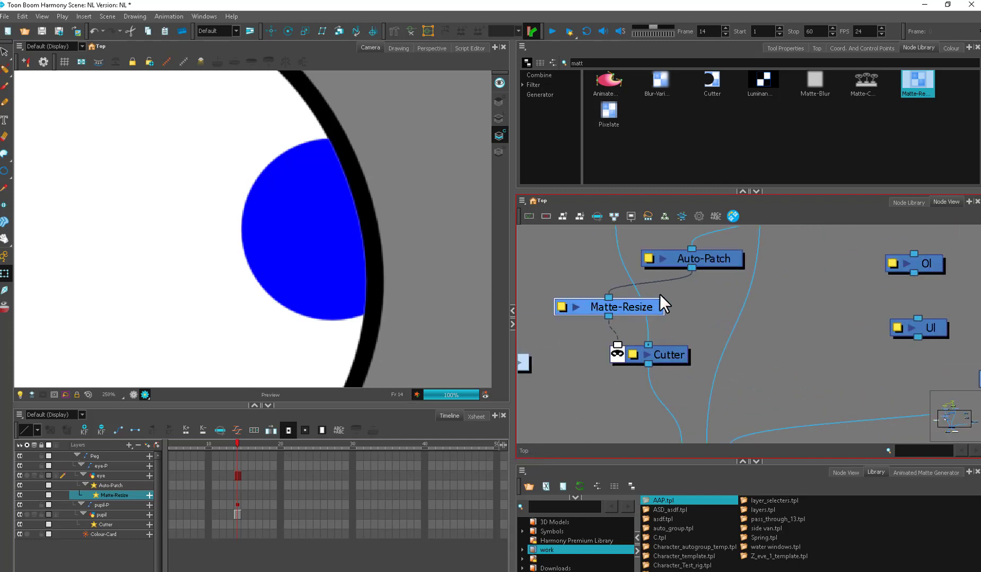
Add the asdf.tpl template from the work library beside the Cutter and connect its drawing to the Composite.
drag(672, 518, 613, 399)
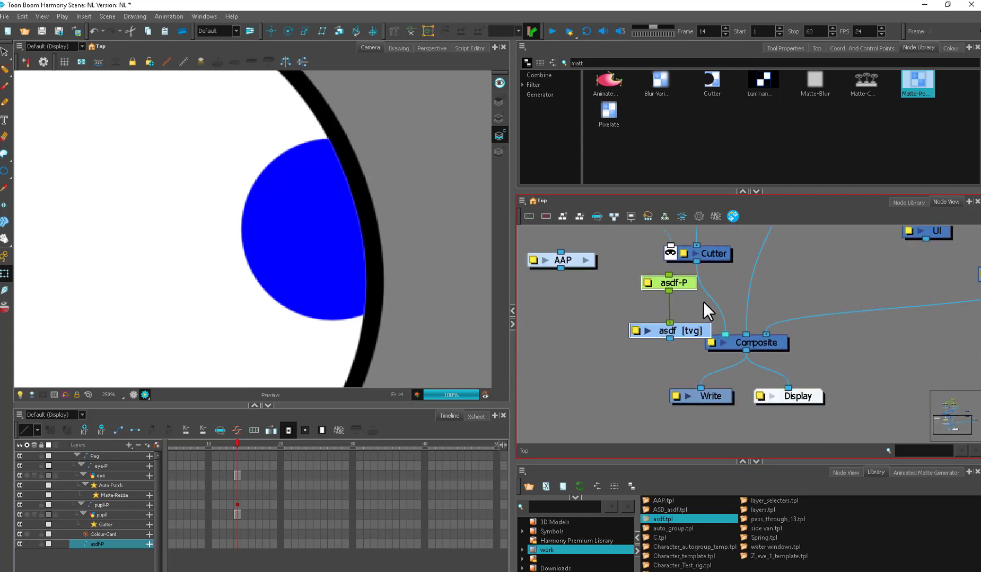
drag(702, 301, 640, 310)
scroll(640, 310, down, 3)
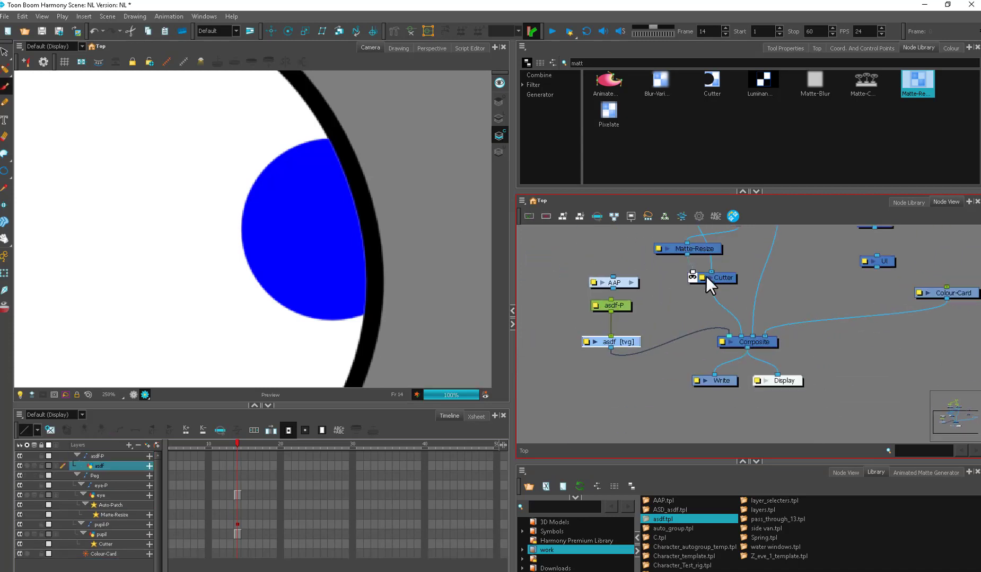
scroll(664, 353, up, 1)
Brush a row of three small circles and three medium circles on the asdf drawing beside the eye.
click(647, 329)
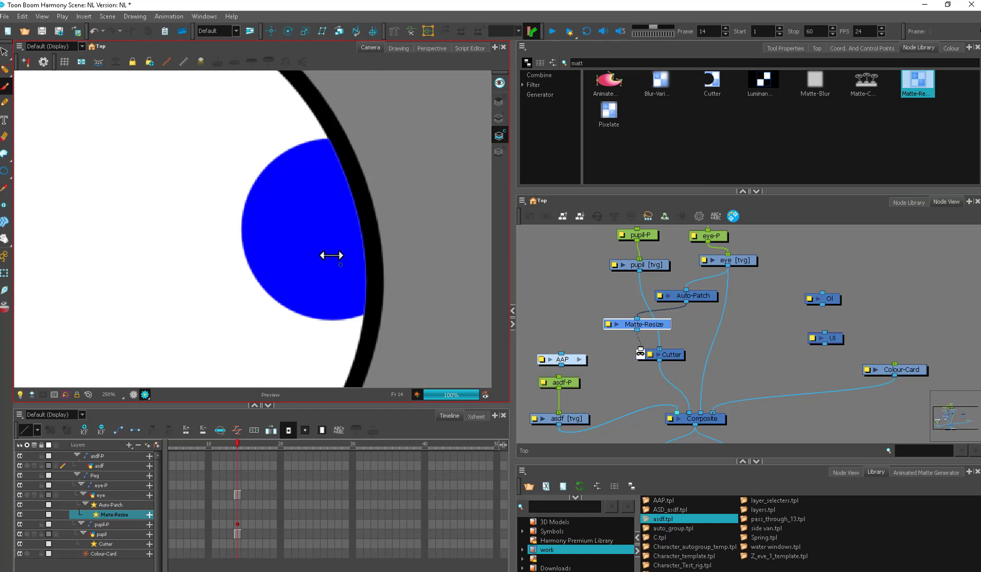
key(1)
key(1)
key(1)
key(1)
key(1)
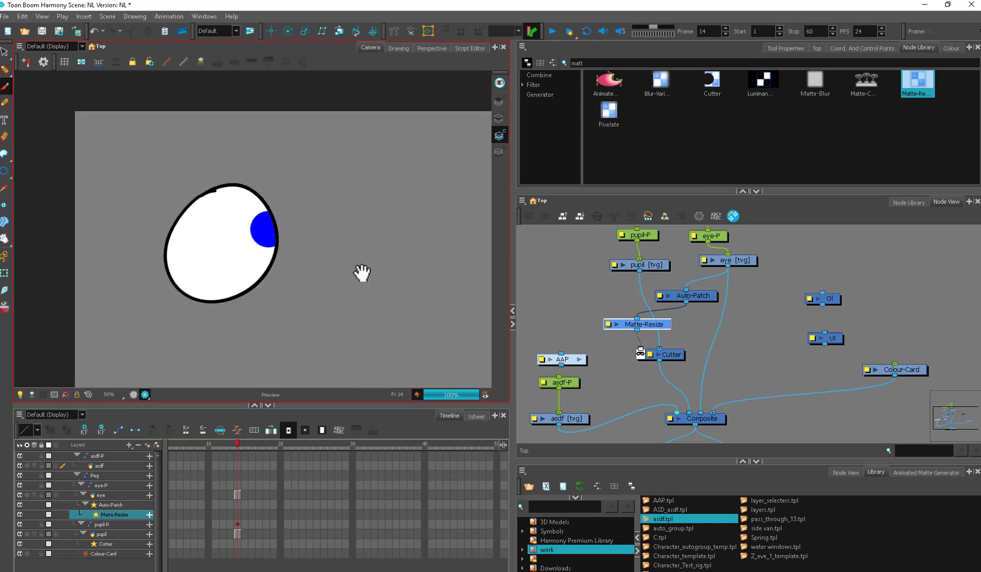
scroll(362, 273, up, 3)
drag(273, 183, 276, 192)
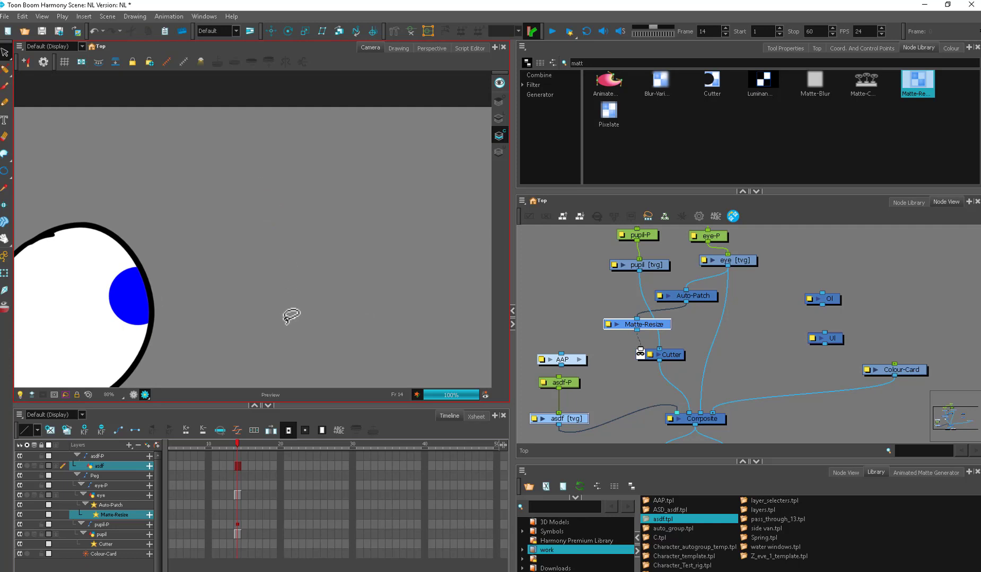
drag(658, 322, 657, 320)
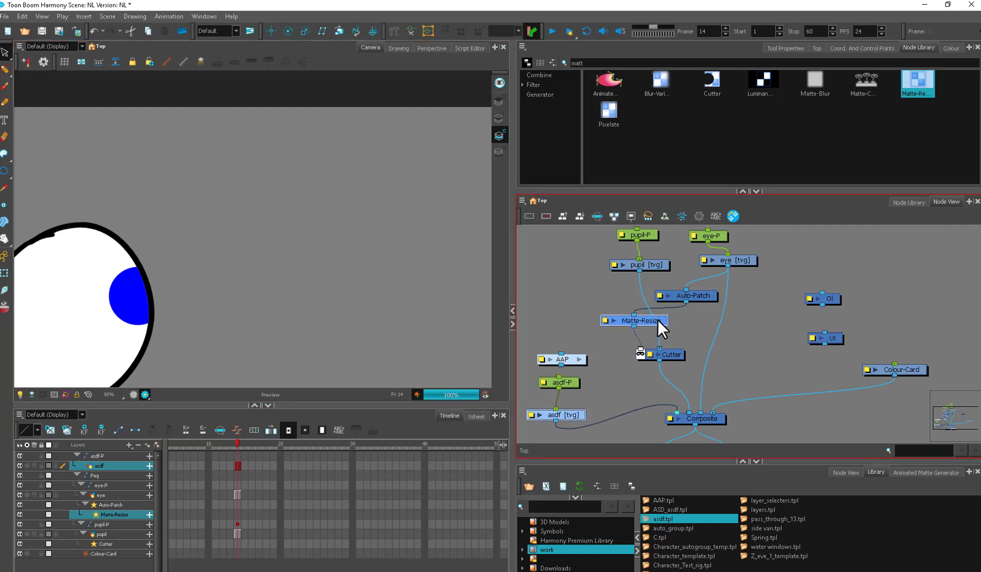
click(657, 320)
key(alt+b)
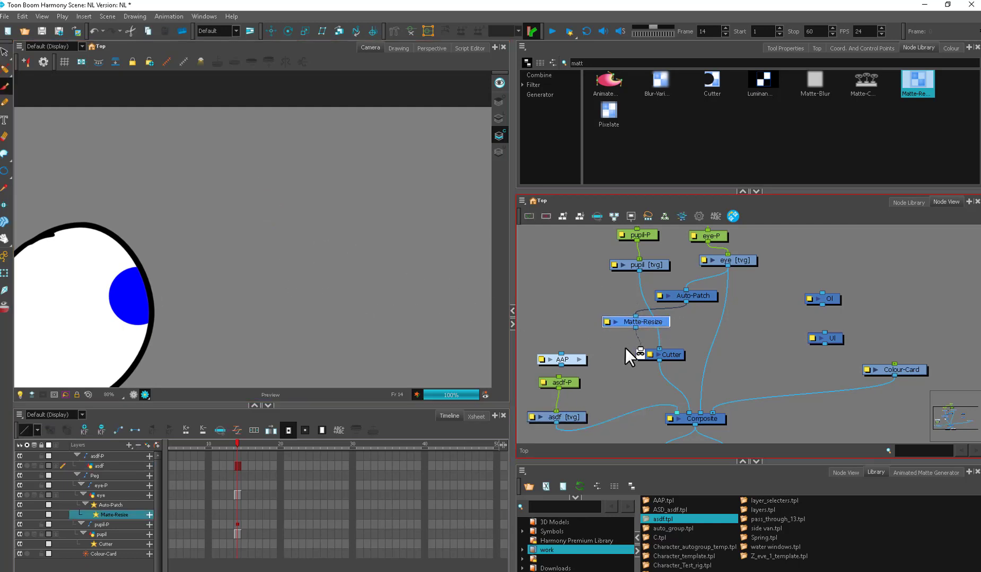
click(585, 401)
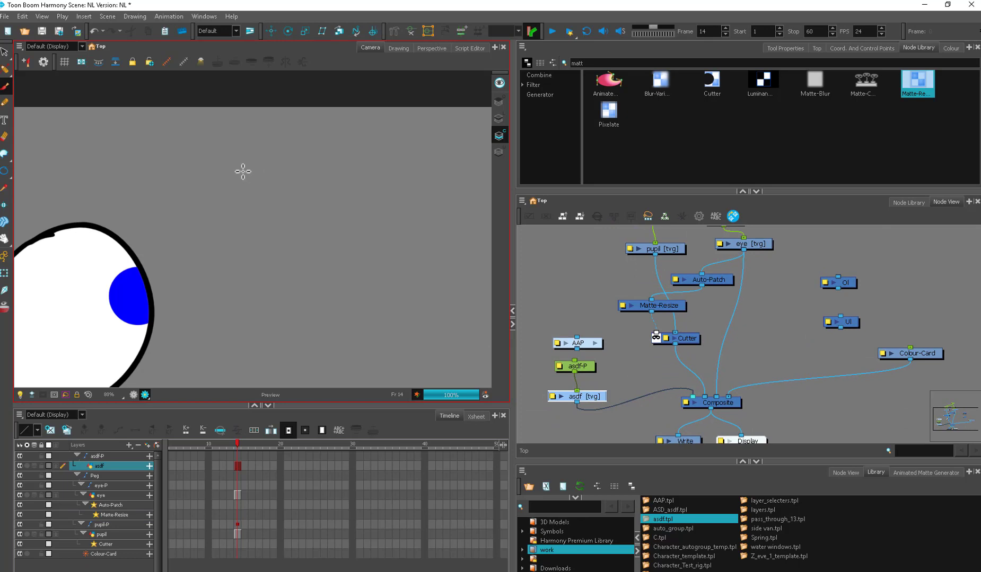
mouse_move(240, 171)
mouse_down()
mouse_move(231, 193)
mouse_move(255, 193)
mouse_move(240, 172)
mouse_up()
mouse_move(287, 168)
mouse_down()
mouse_move(272, 189)
mouse_move(292, 197)
mouse_move(297, 174)
mouse_move(332, 174)
mouse_up()
mouse_move(389, 138)
mouse_down()
mouse_move(375, 196)
mouse_move(388, 147)
mouse_up()
mouse_move(462, 143)
mouse_down()
mouse_move(385, 157)
mouse_move(389, 201)
mouse_move(396, 155)
mouse_move(457, 180)
mouse_move(424, 151)
mouse_up()
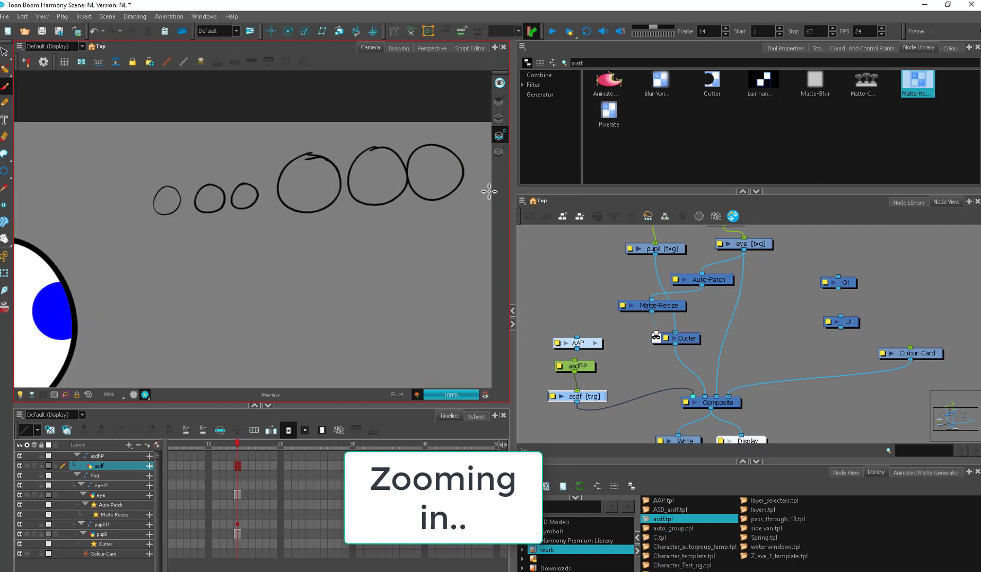
Brush three larger circles on the asdf drawing to continue the row past the medium ones.
scroll(219, 360, down, 1)
mouse_move(344, 202)
mouse_down()
mouse_move(324, 256)
mouse_move(350, 208)
mouse_up()
drag(416, 196, 413, 197)
drag(459, 209, 407, 211)
mouse_move(451, 189)
mouse_down()
mouse_move(408, 228)
mouse_move(470, 220)
mouse_move(413, 203)
mouse_up()
Check the radius in the Matte-Resize node's properties and close them.
click(623, 306)
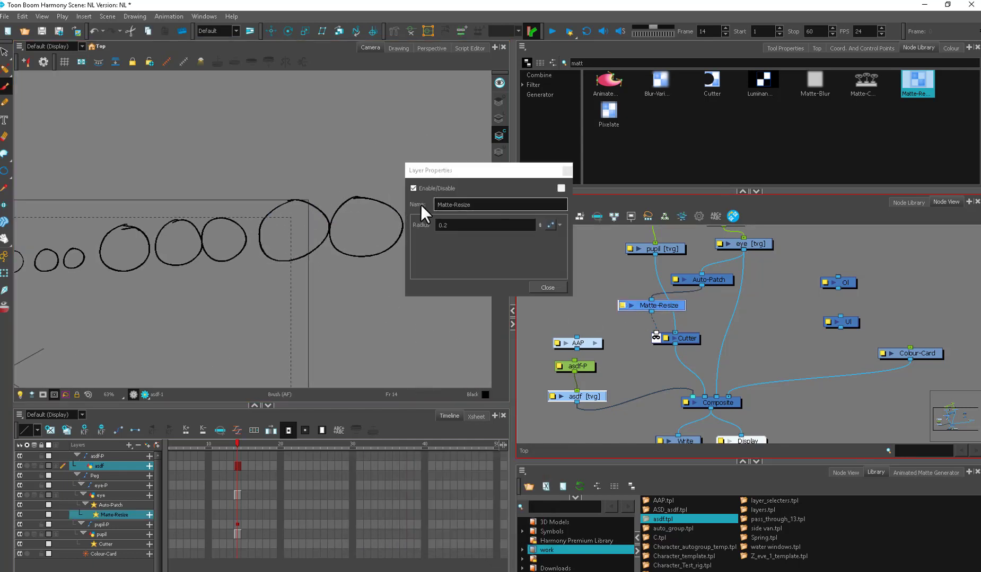
click(452, 226)
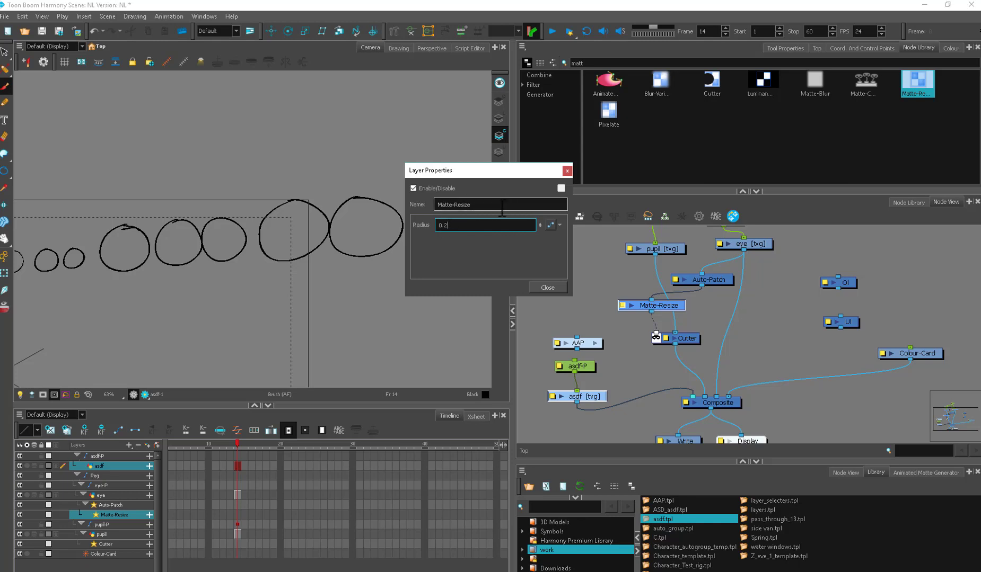
click(549, 287)
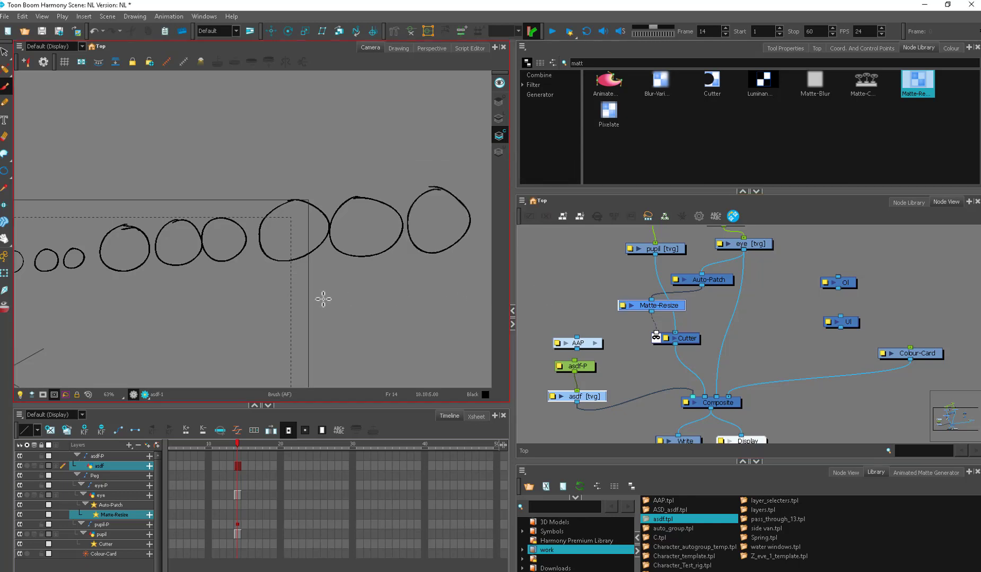
Brush a stepped line running under the small circles and rising over the medium and large groups.
scroll(399, 267, down, 3)
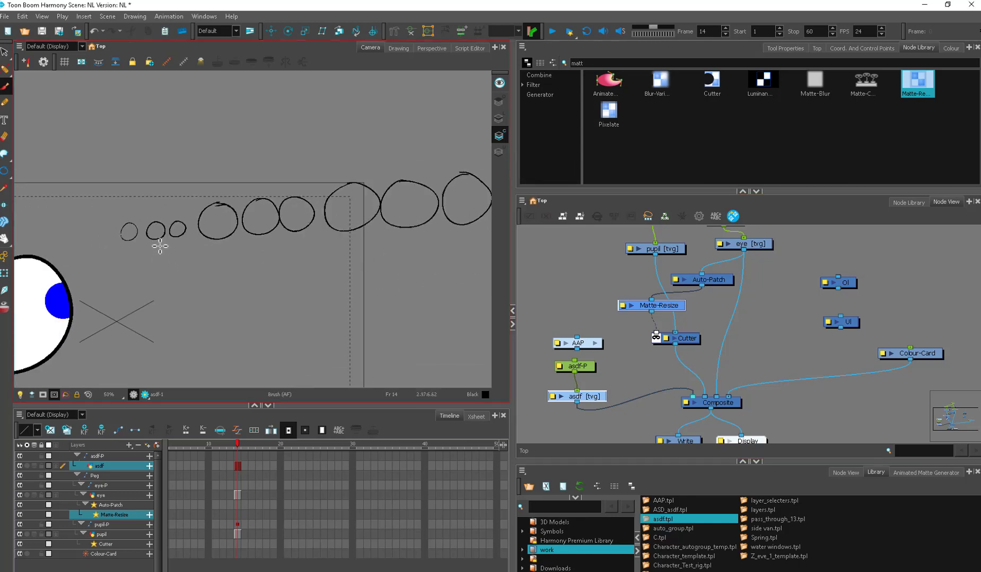
drag(158, 245, 192, 245)
mouse_move(192, 245)
mouse_down()
mouse_move(192, 193)
mouse_move(315, 195)
mouse_move(325, 192)
mouse_move(318, 163)
mouse_move(475, 165)
mouse_up()
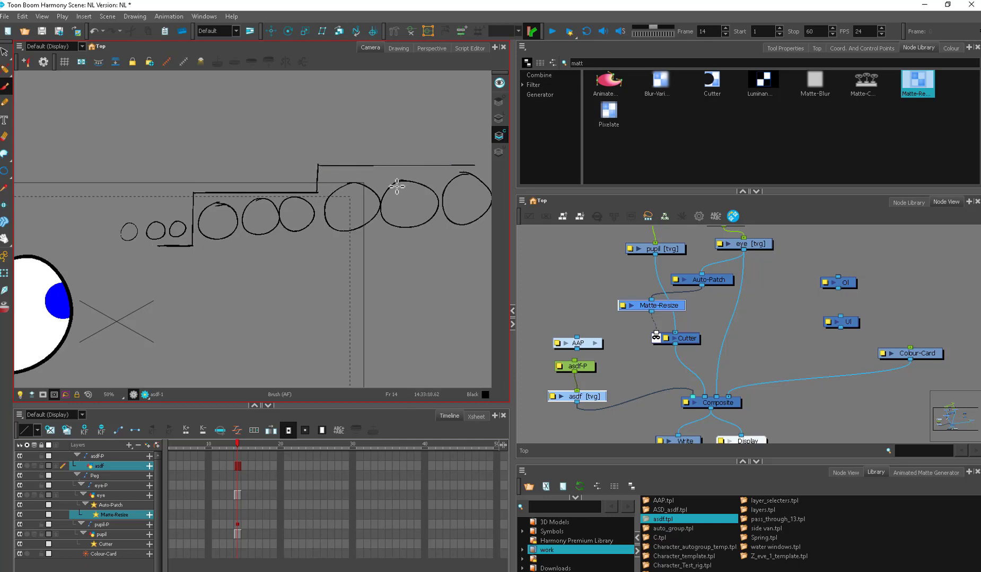
Open the AAP group and brush a small arrow pointing at the pupil's upper edge on the eye outline.
click(594, 343)
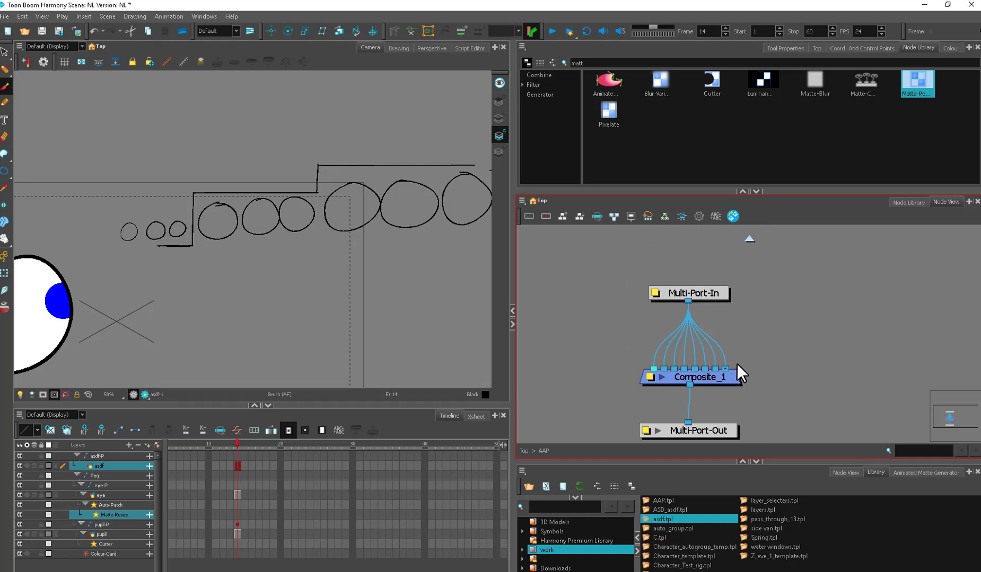
drag(121, 302, 197, 288)
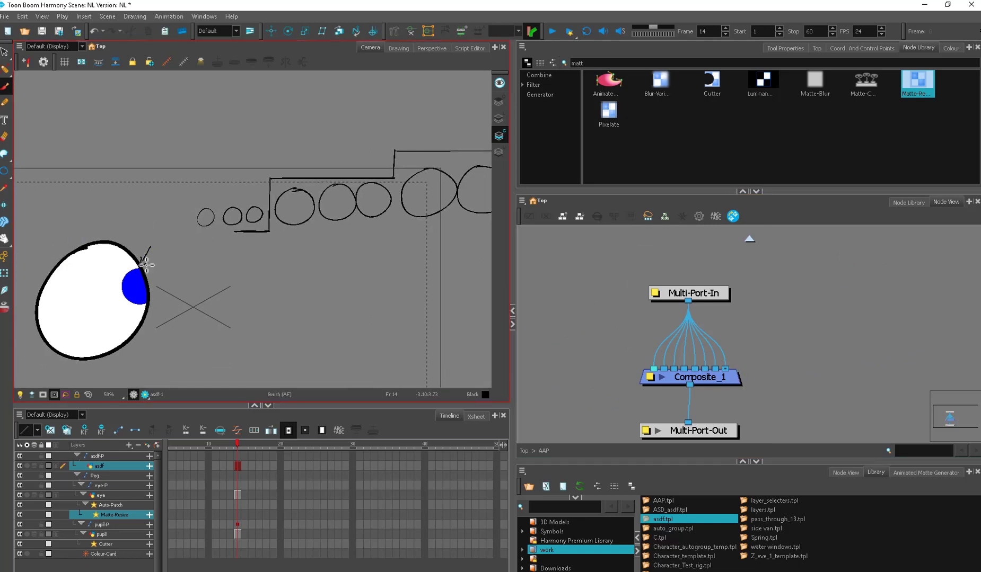
drag(283, 306, 227, 309)
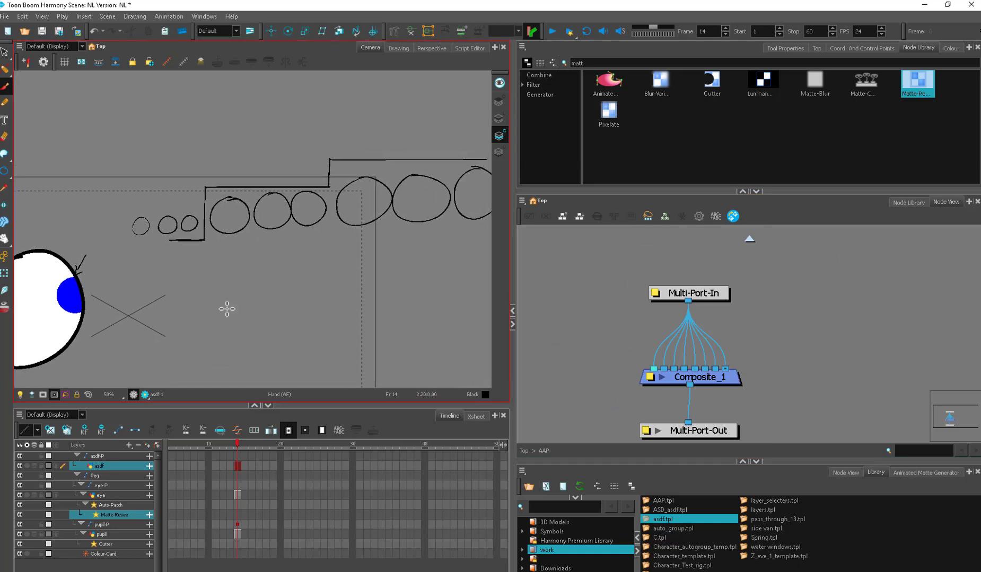
Brush a second row of eight gradually growing circles below the first, with a long arrow running underneath.
mouse_move(159, 266)
mouse_down()
mouse_move(143, 278)
mouse_move(184, 274)
mouse_move(179, 264)
mouse_move(193, 274)
mouse_move(213, 268)
mouse_move(207, 257)
mouse_move(222, 271)
mouse_move(248, 268)
mouse_move(244, 254)
mouse_move(302, 275)
mouse_move(344, 264)
mouse_move(349, 276)
mouse_move(399, 276)
mouse_move(379, 240)
mouse_move(375, 256)
mouse_move(351, 258)
mouse_up()
mouse_move(380, 236)
mouse_down()
mouse_move(365, 241)
mouse_move(405, 245)
mouse_move(382, 237)
mouse_up()
key(2)
mouse_move(125, 290)
mouse_down()
mouse_move(367, 288)
mouse_move(364, 296)
mouse_move(395, 287)
mouse_up()
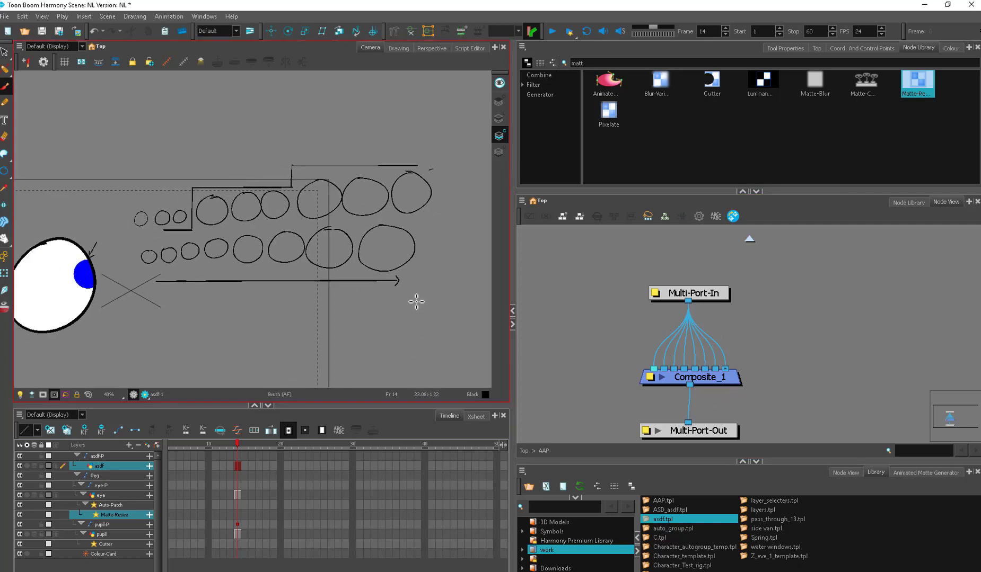
mouse_move(451, 152)
mouse_down()
mouse_move(441, 174)
mouse_move(446, 165)
mouse_up()
drag(313, 306, 433, 302)
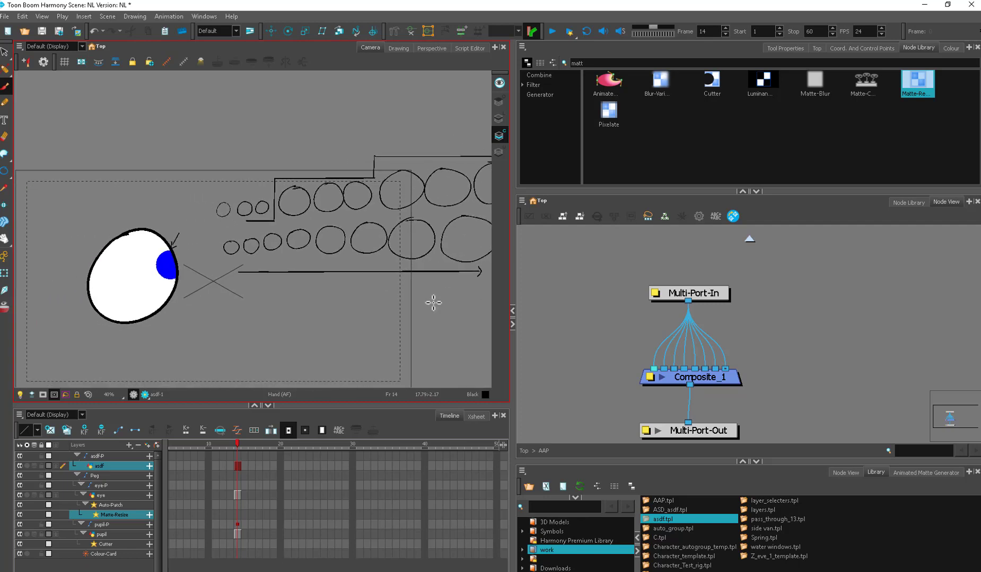
Return to the top level of the node network and move the AAP group up beside Matte-Resize.
click(524, 451)
scroll(770, 371, up, 3)
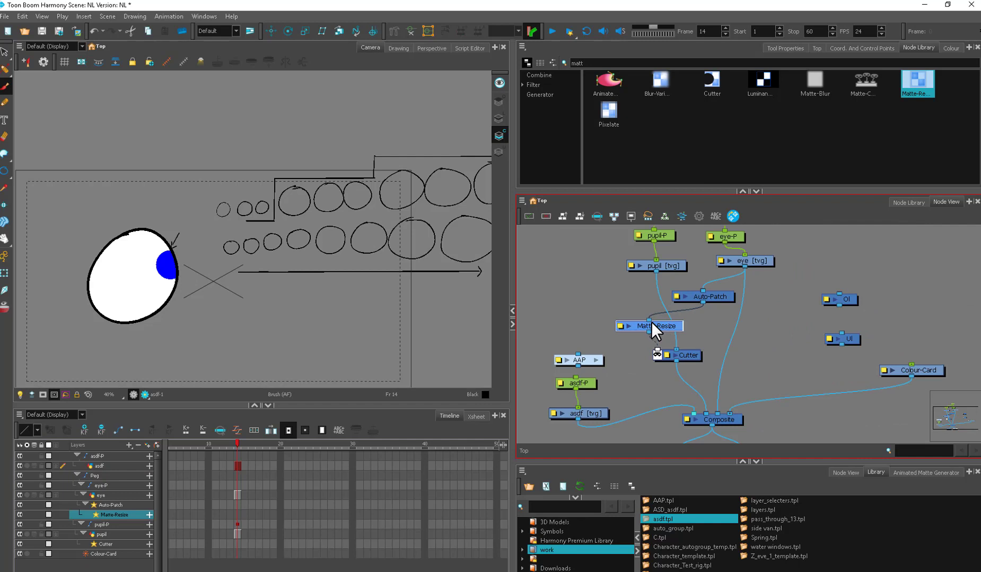
drag(656, 325, 657, 326)
click(585, 360)
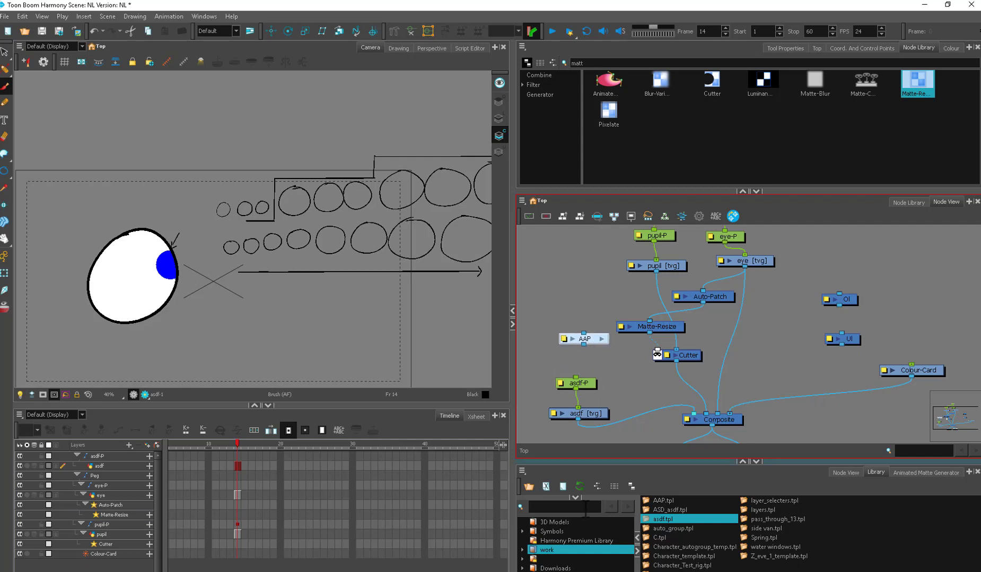
Add AAP.tpl from the work library to the node network and paste 17 more copies around the rig.
drag(660, 500, 689, 448)
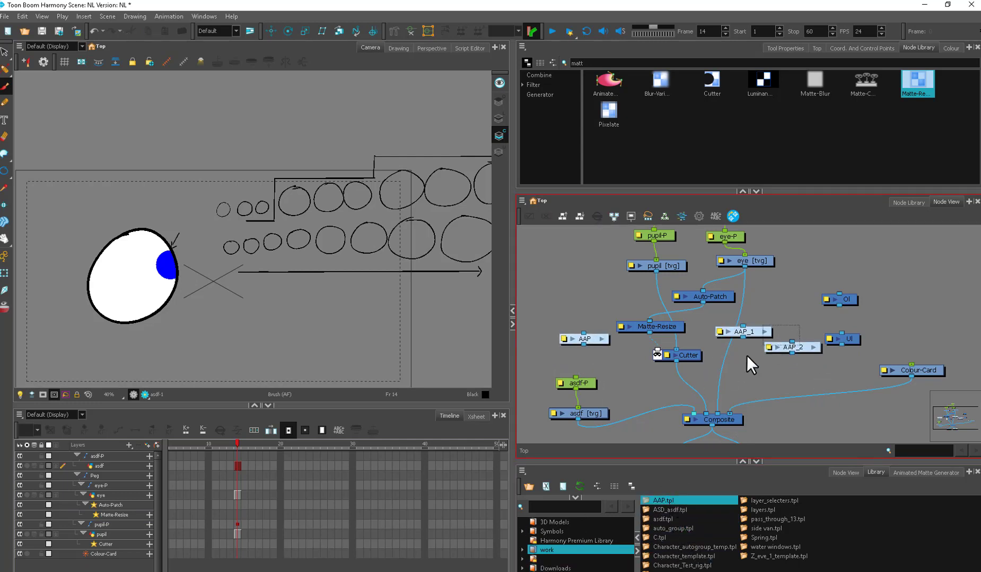
key(ctrl+v)
key(ctrl+v)
key(ctrl+v)
key(ctrl+v)
key(ctrl+v)
key(ctrl+v)
key(ctrl+v)
key(ctrl+v)
key(ctrl+v)
key(ctrl+v)
key(ctrl+v)
key(ctrl+v)
key(ctrl+v)
key(ctrl+v)
key(ctrl+v)
key(ctrl+v)
key(ctrl+v)
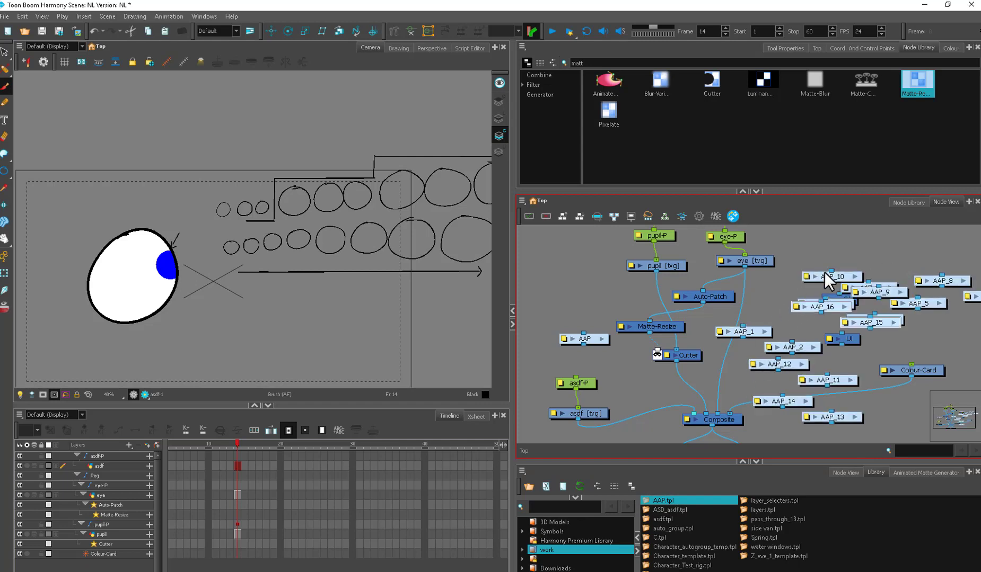
click(867, 239)
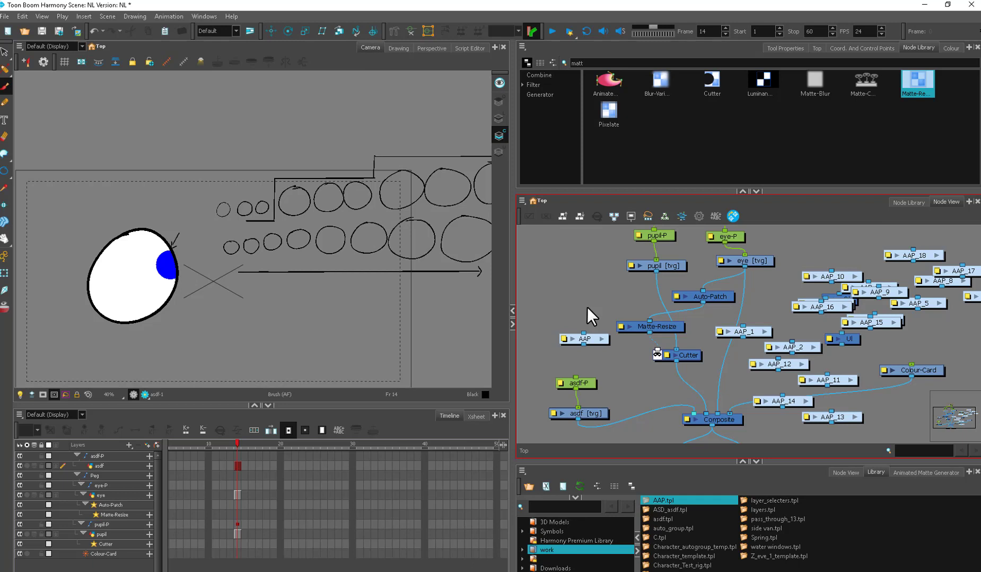
Examine the nodes inside the AAP_1 group, return to the top level and select Matte-Resize for comparison.
double_click(754, 332)
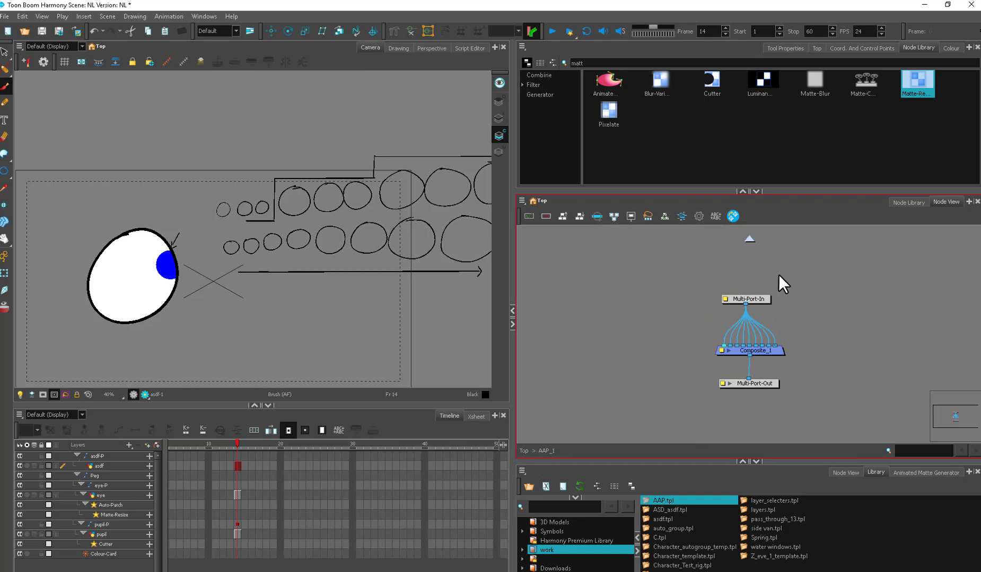
click(523, 451)
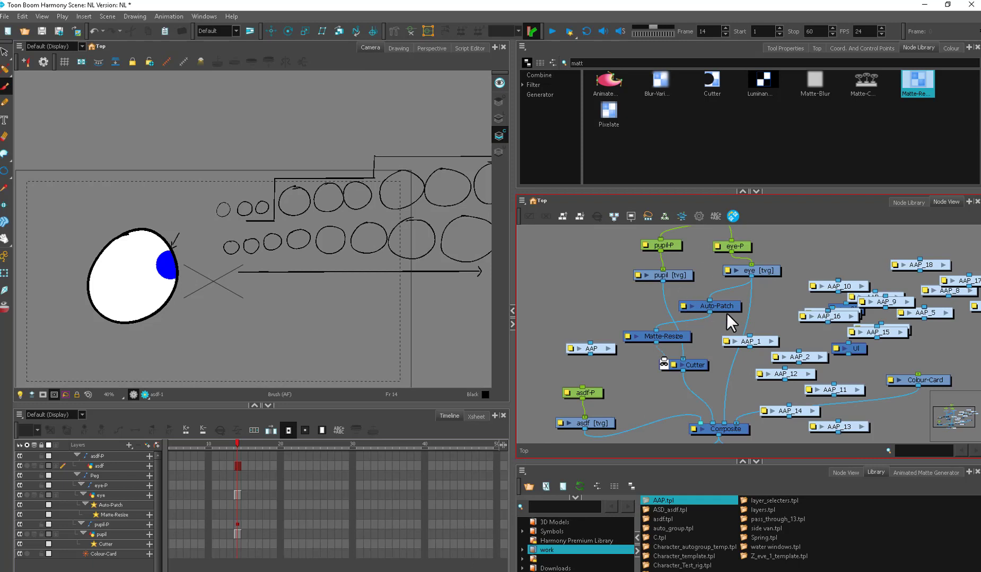
drag(629, 337, 625, 336)
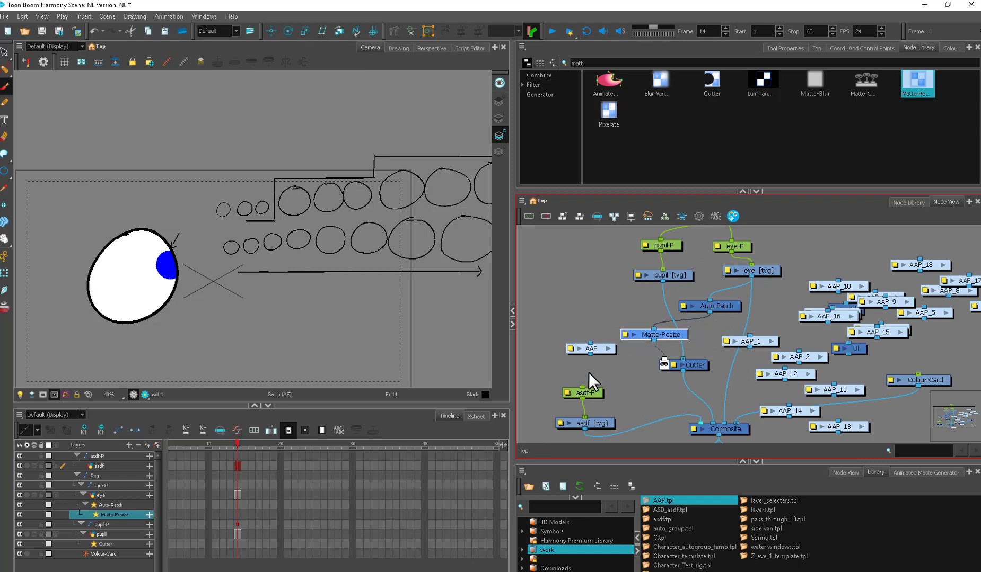